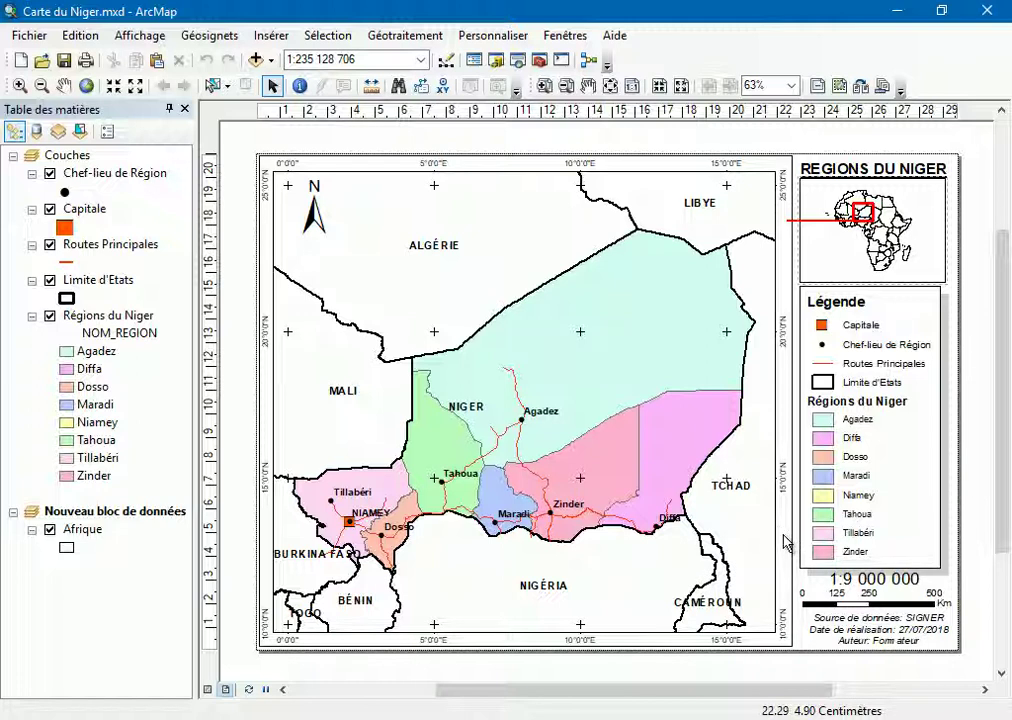
Save a copy of the map document as "Carte du Niger-Population 2012.mxd" in the FORMATION SIG folder
click(30, 37)
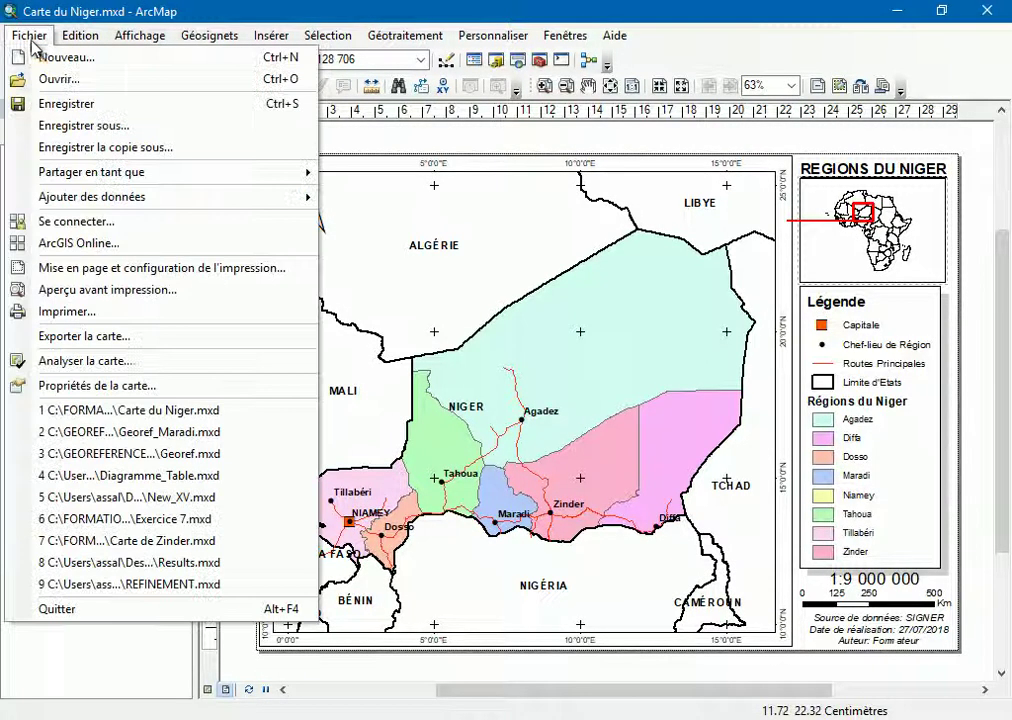
click(96, 126)
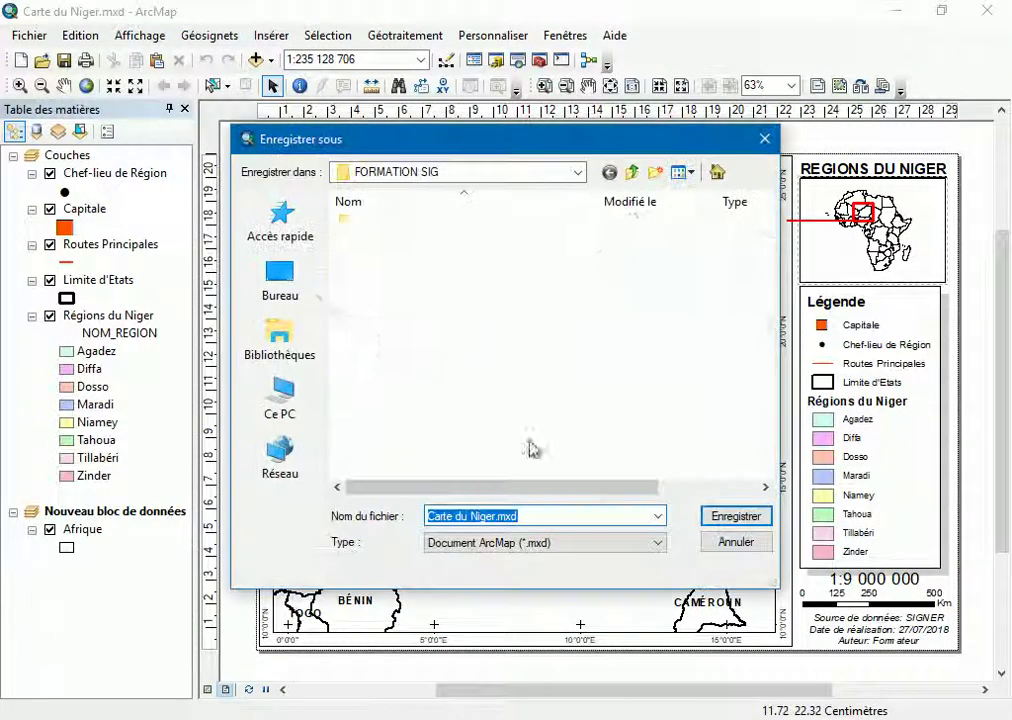
click(499, 518)
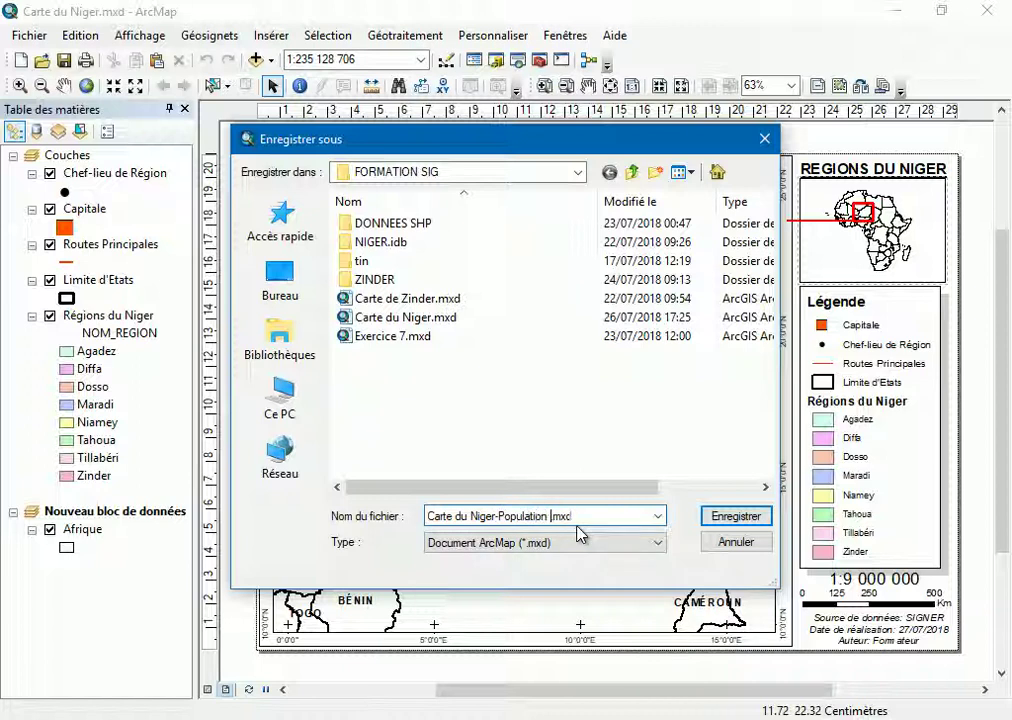
click(708, 521)
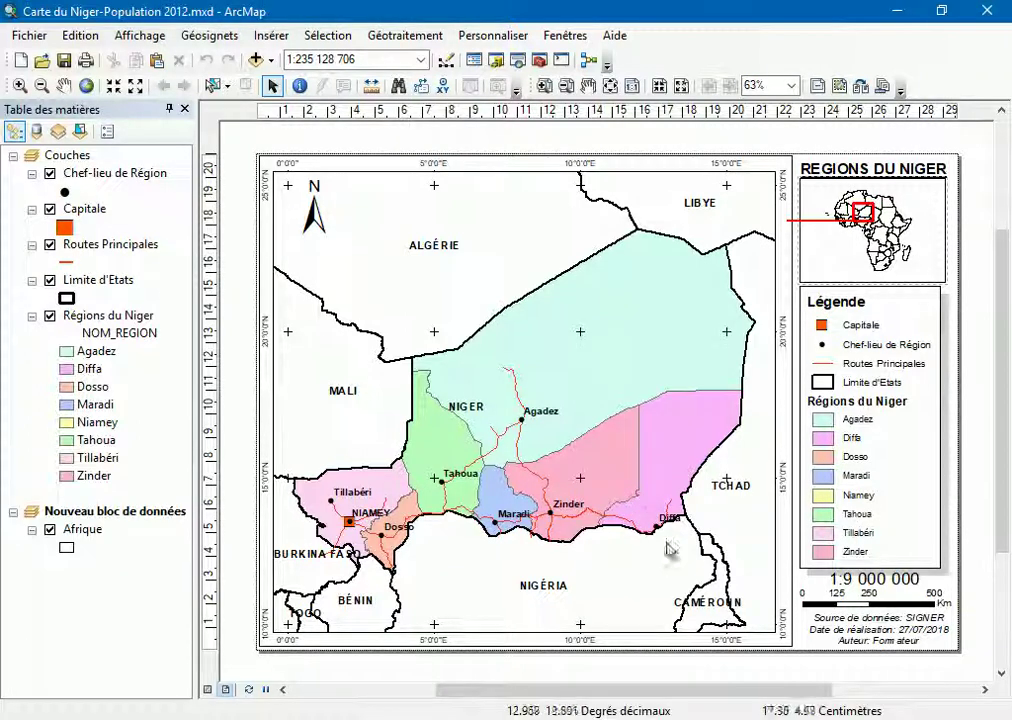
Shorten the main Niger data frame from its lower edge to free space at the foot of the page
click(561, 637)
drag(545, 627, 556, 537)
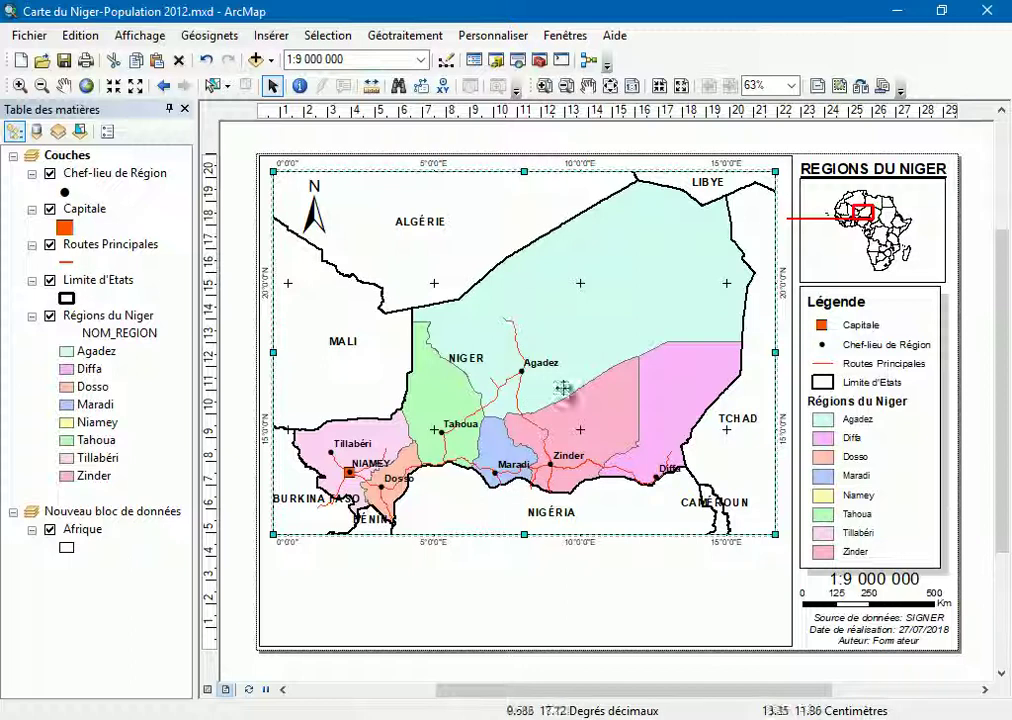
drag(522, 531, 525, 529)
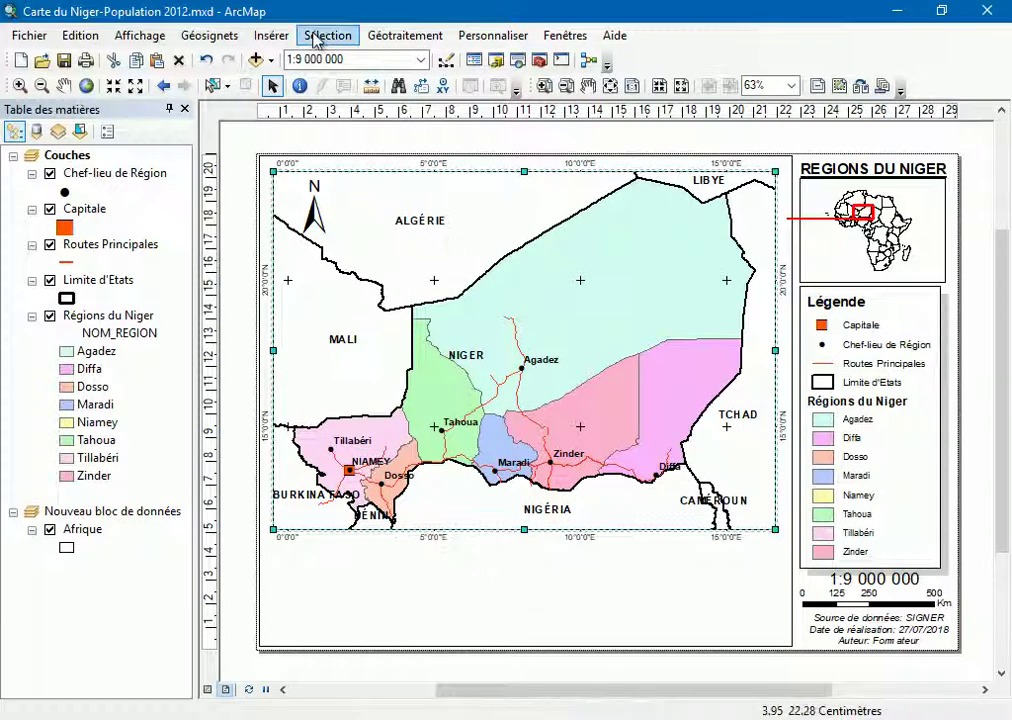
Shorten the outer frame to just below the map's coordinate labels, and shift the map, frame and north arrow slightly together
click(541, 655)
drag(525, 648, 552, 542)
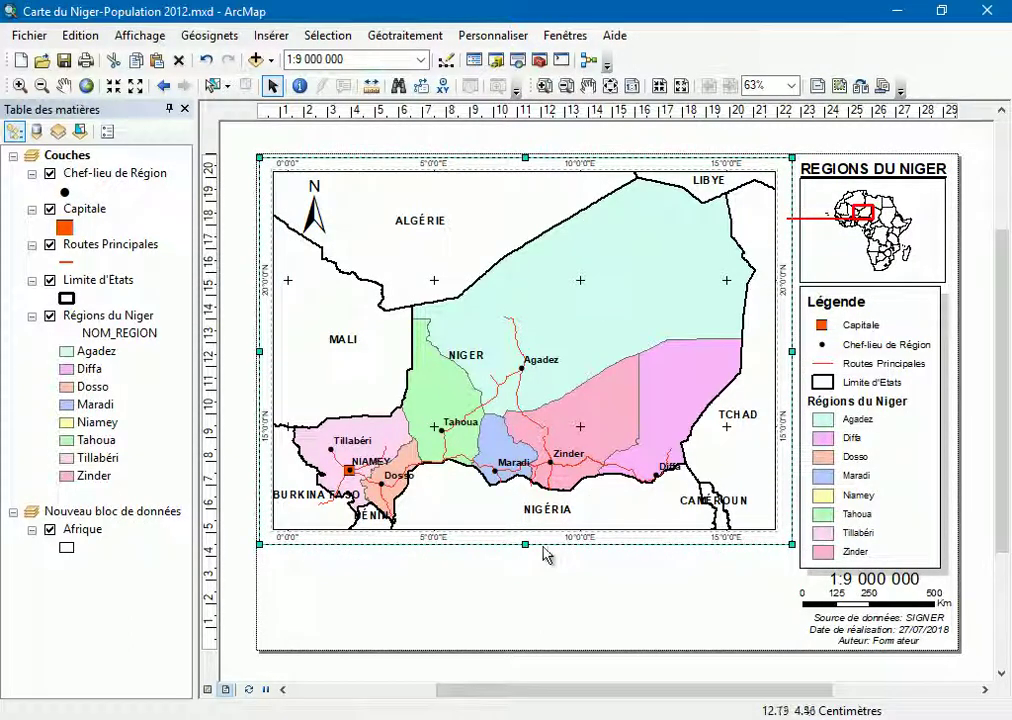
scroll(548, 557, up, 5)
scroll(548, 557, down, 8)
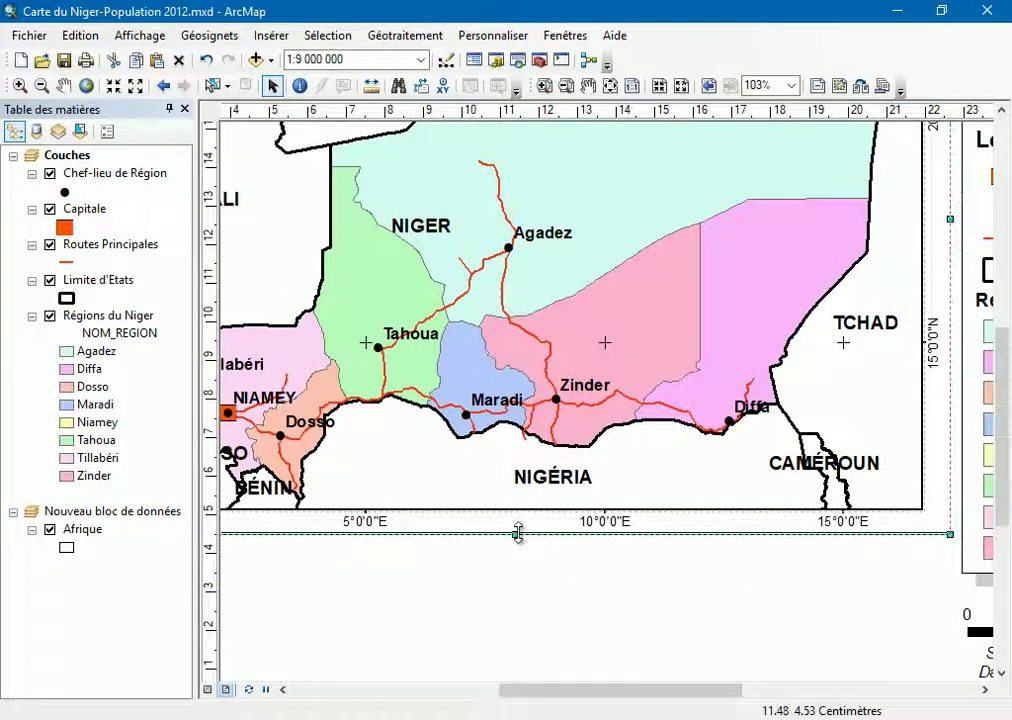
drag(517, 533, 781, 580)
click(610, 85)
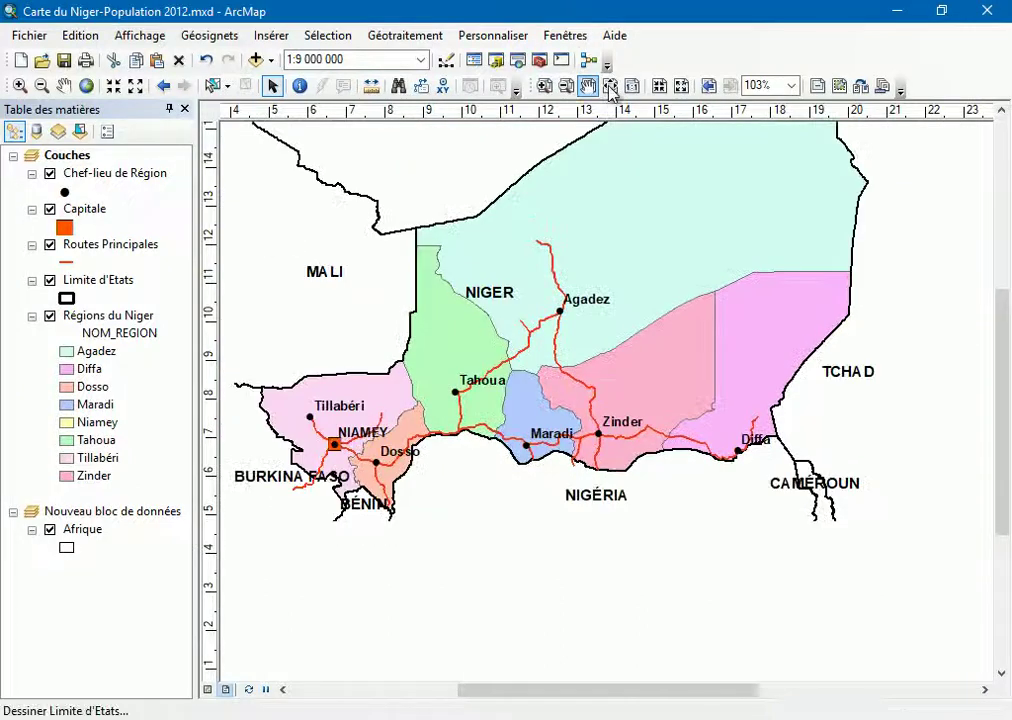
drag(232, 142, 795, 583)
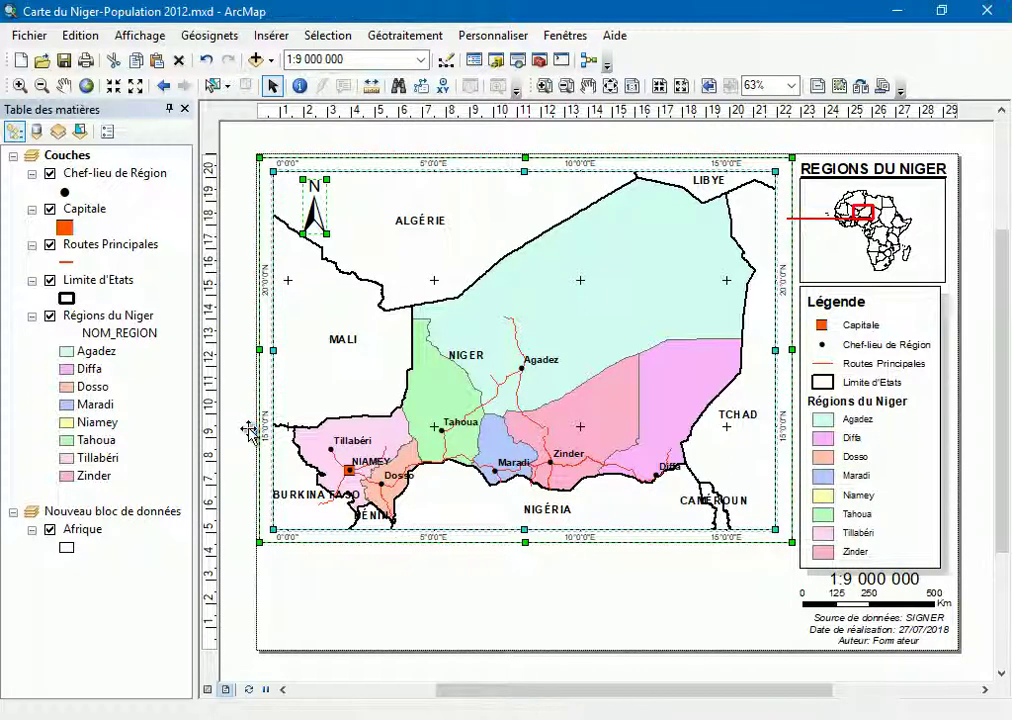
click(240, 334)
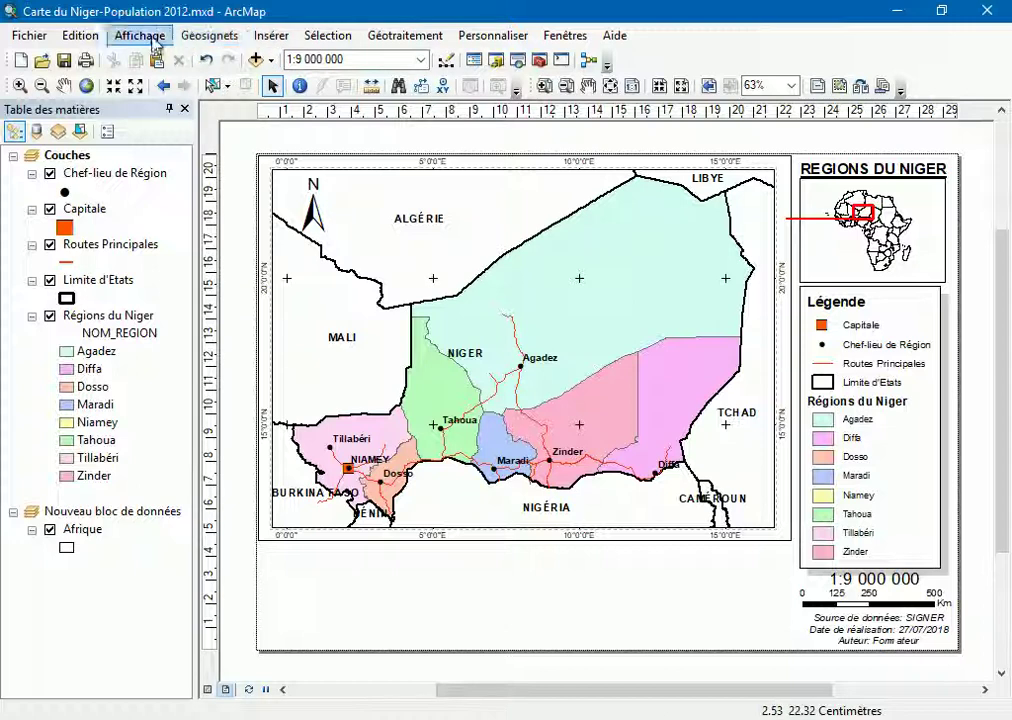
Start a new diagram and choose vertical bars (Barres verticales) as its type
click(80, 36)
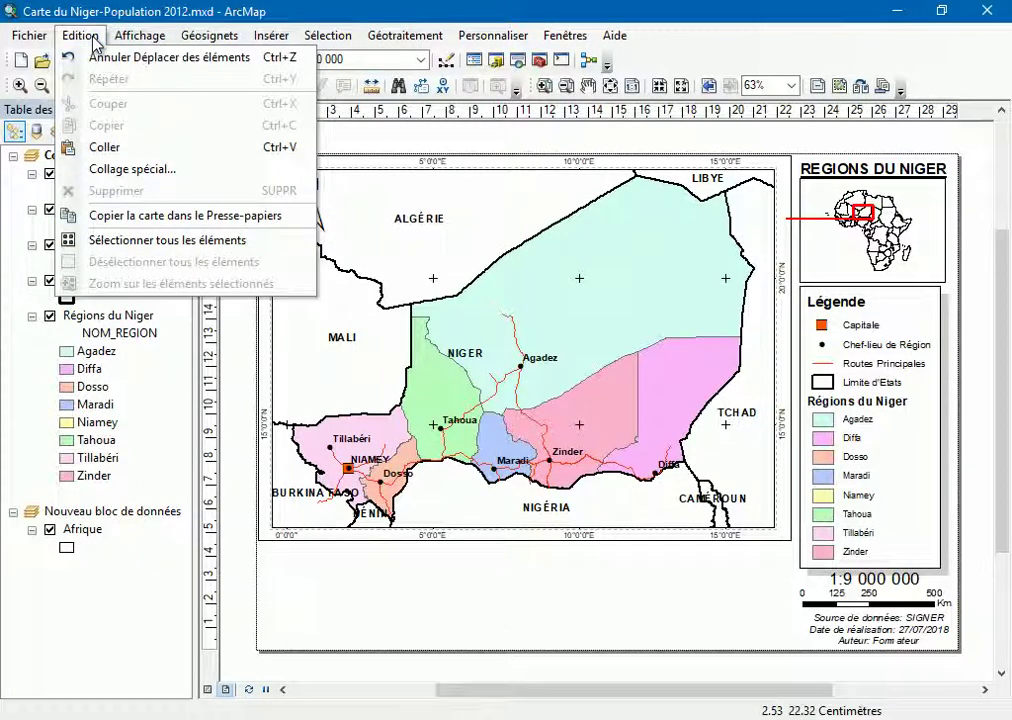
click(141, 38)
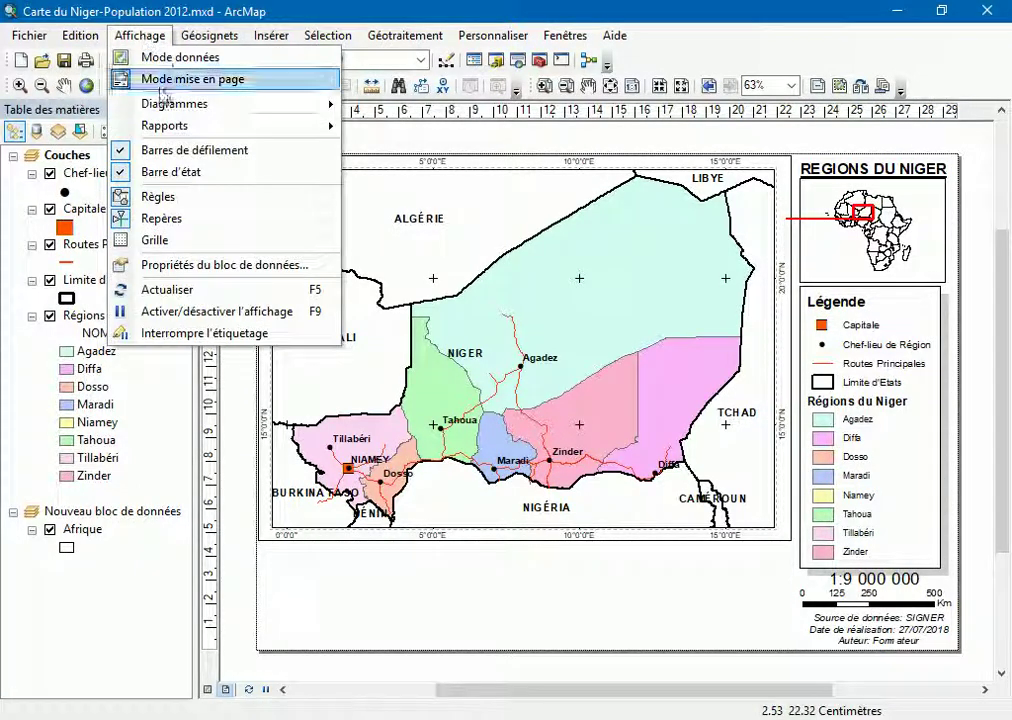
mouse_move(199, 112)
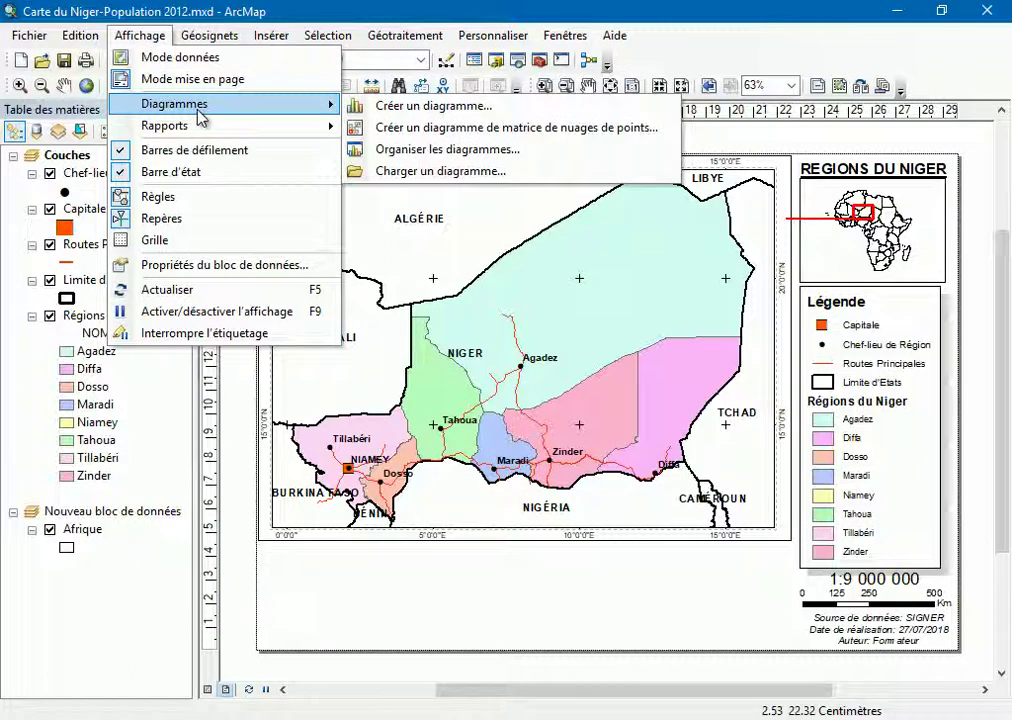
click(434, 106)
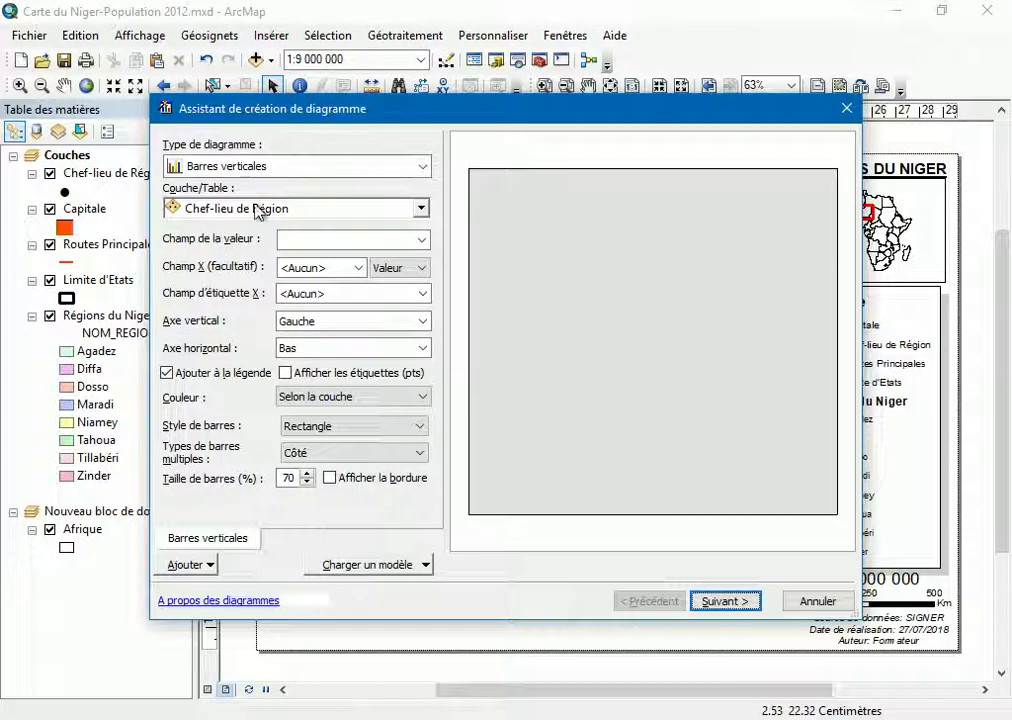
click(425, 167)
click(425, 167)
click(425, 167)
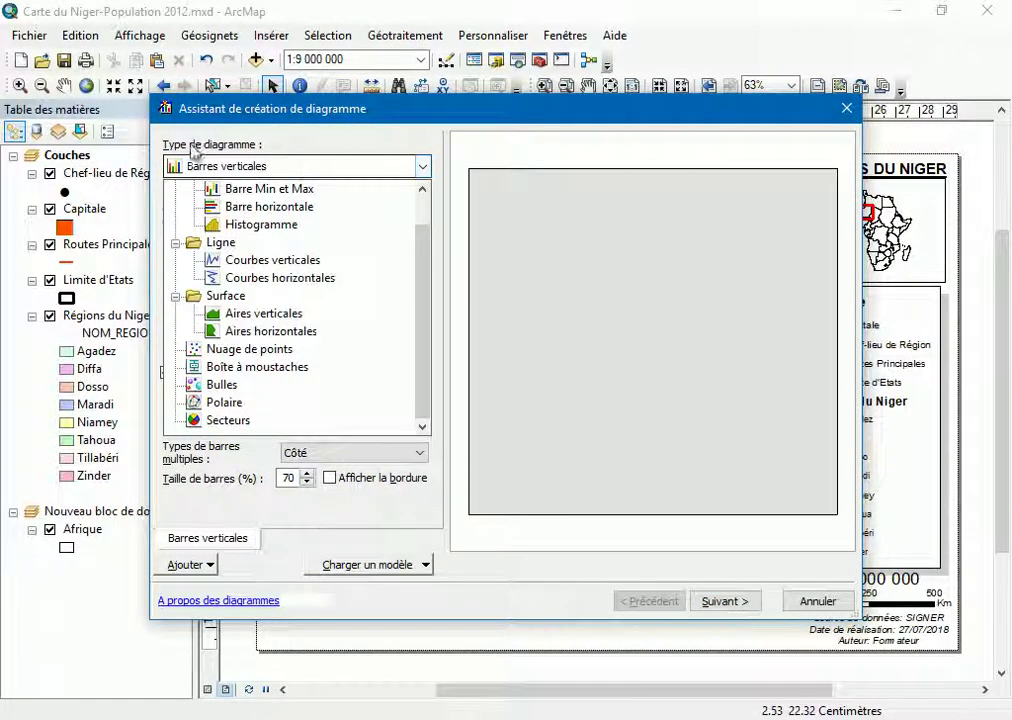
click(261, 224)
click(226, 420)
click(238, 386)
click(222, 421)
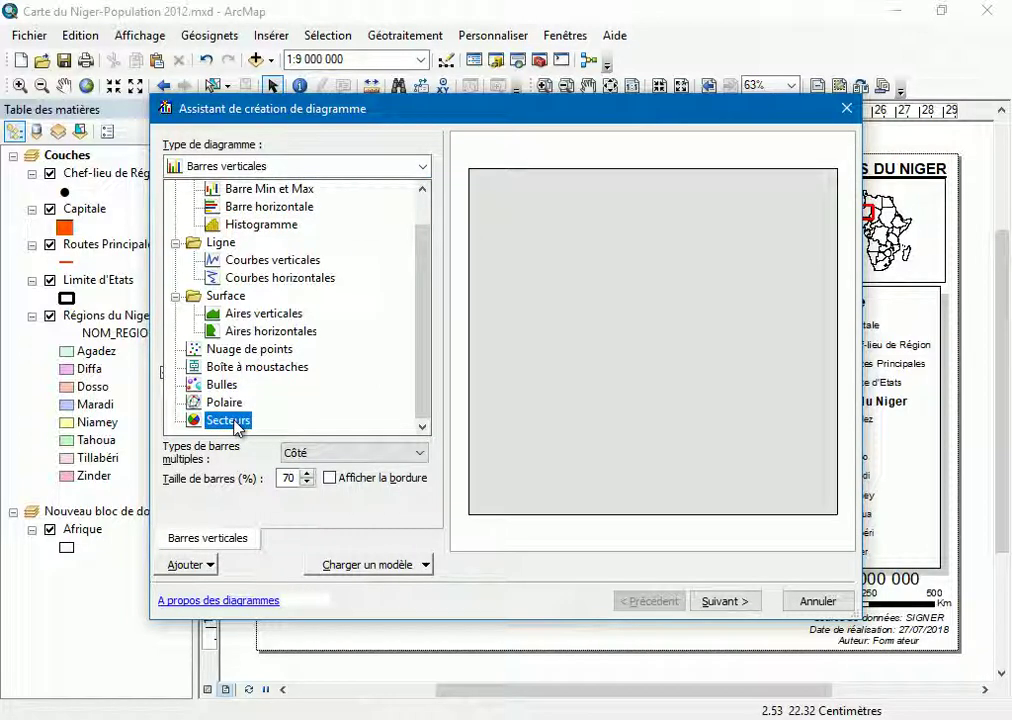
drag(239, 425, 436, 175)
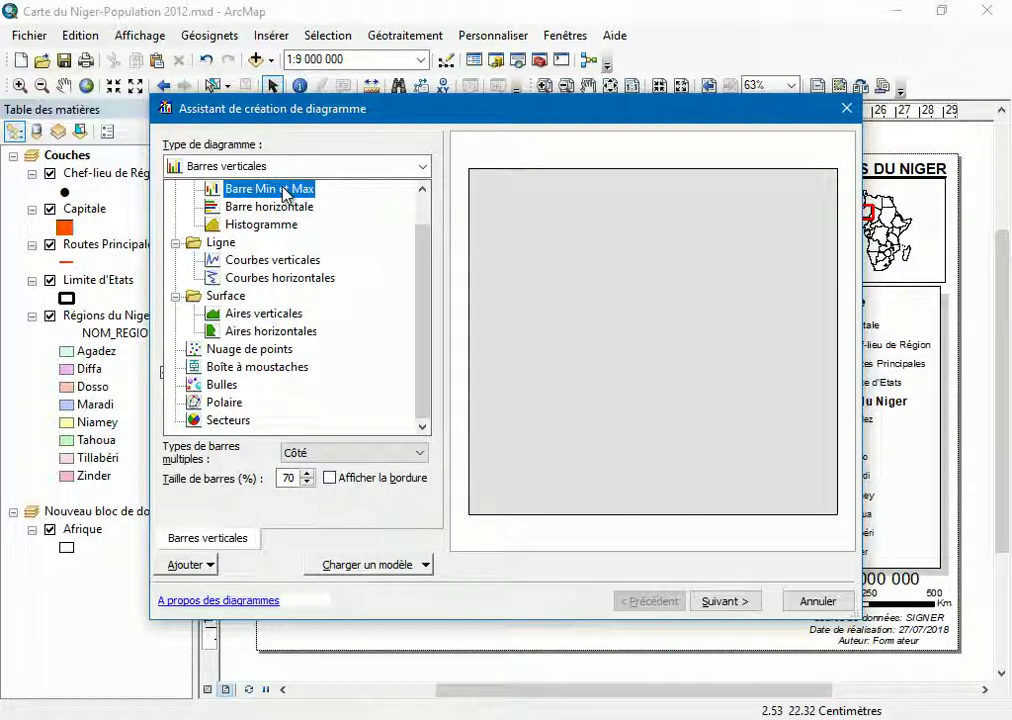
scroll(268, 195, up, 1)
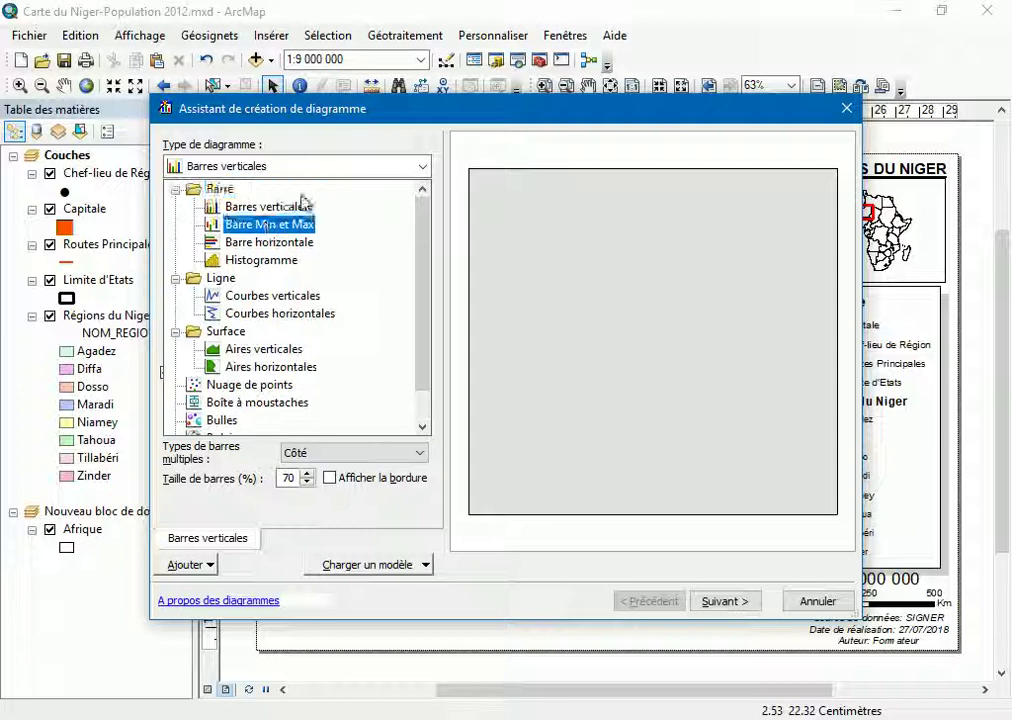
click(230, 205)
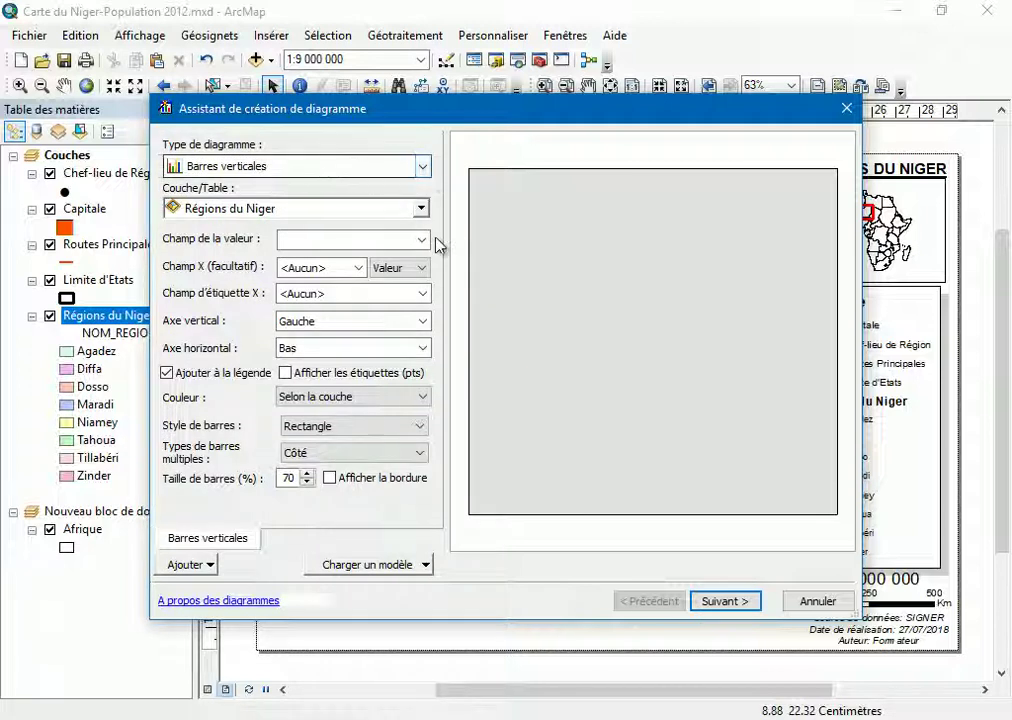
Plot the Population en 2012 field of the Régions du Niger layer, with NOM_REGION as the X label field
click(423, 211)
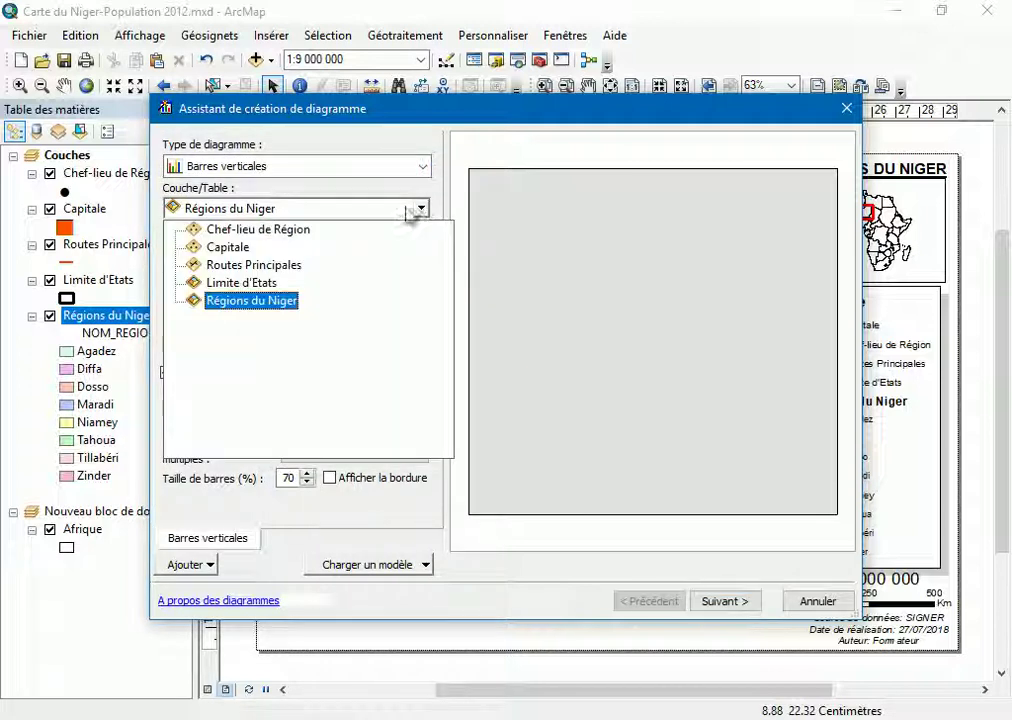
click(256, 303)
click(421, 243)
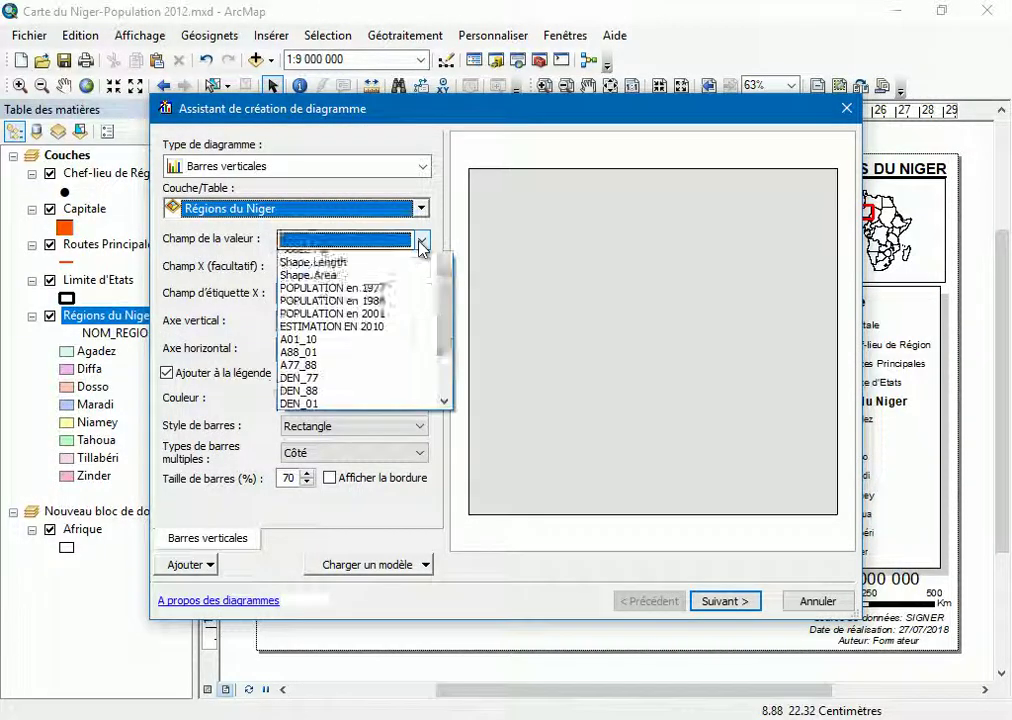
scroll(437, 404, down, 2)
click(355, 412)
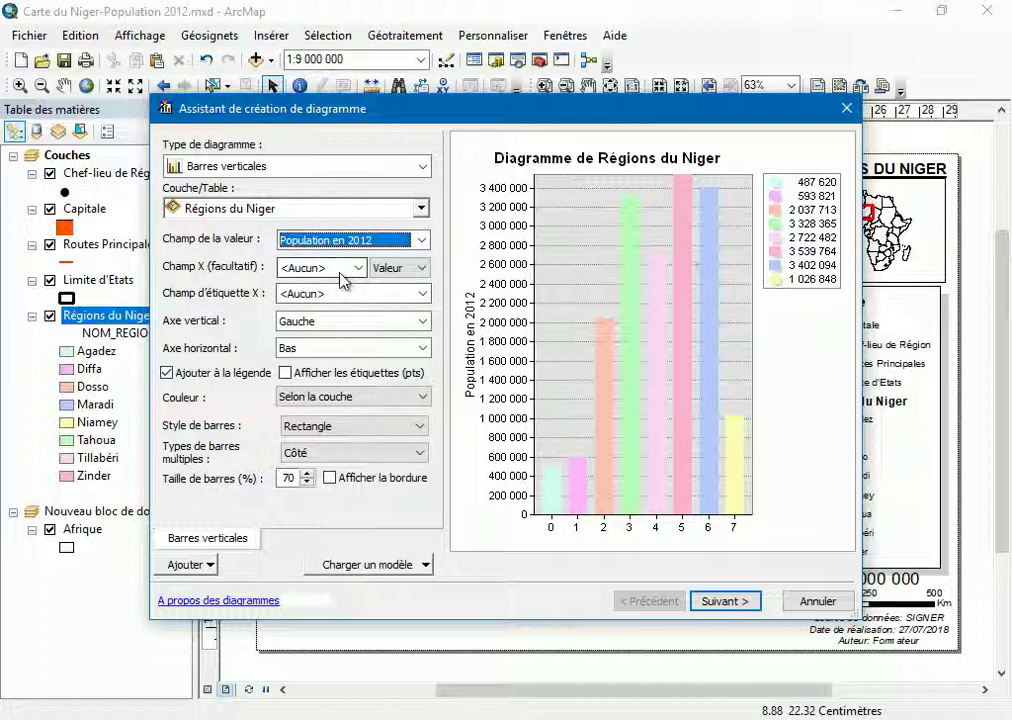
click(424, 293)
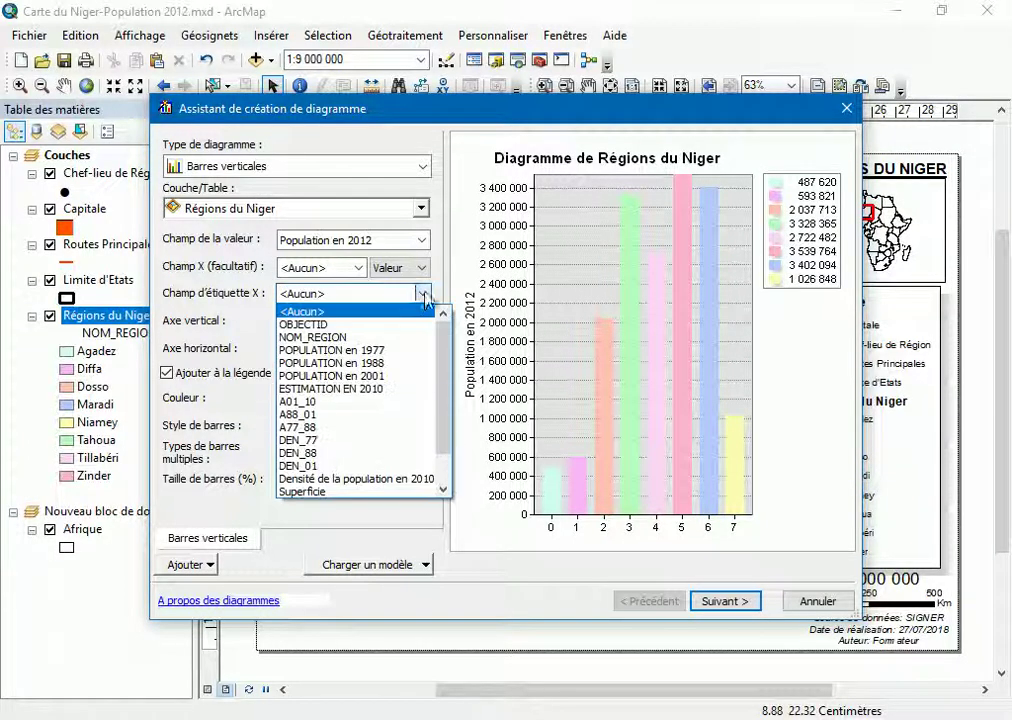
click(350, 338)
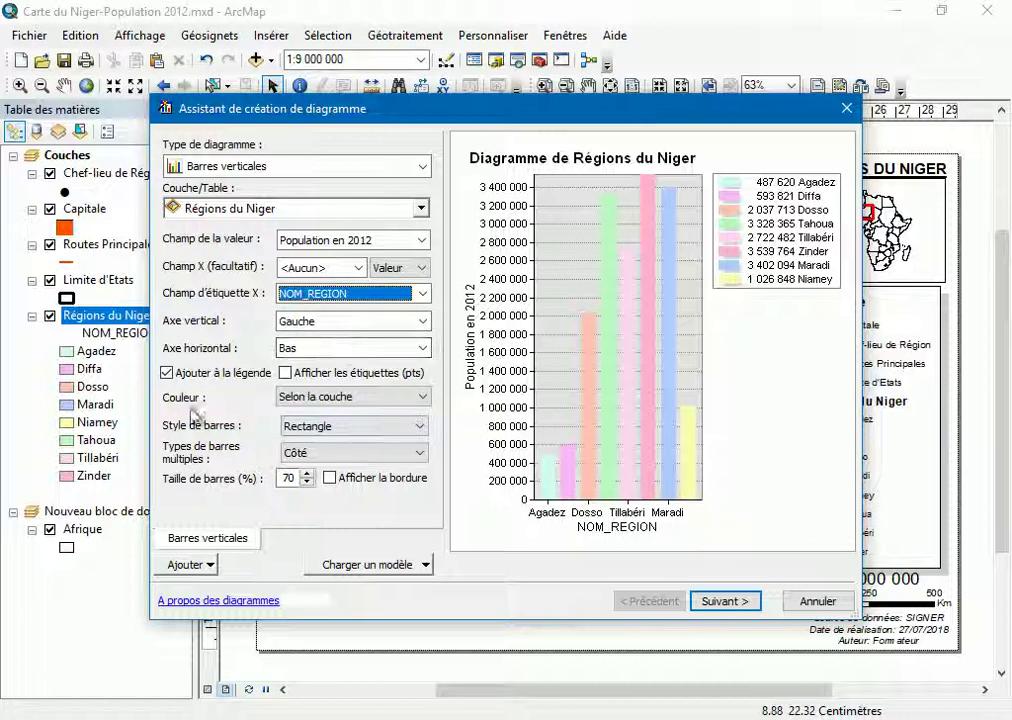
Try the Palette and Personnaliser colour options for the bars and return to Selon la couche
click(345, 399)
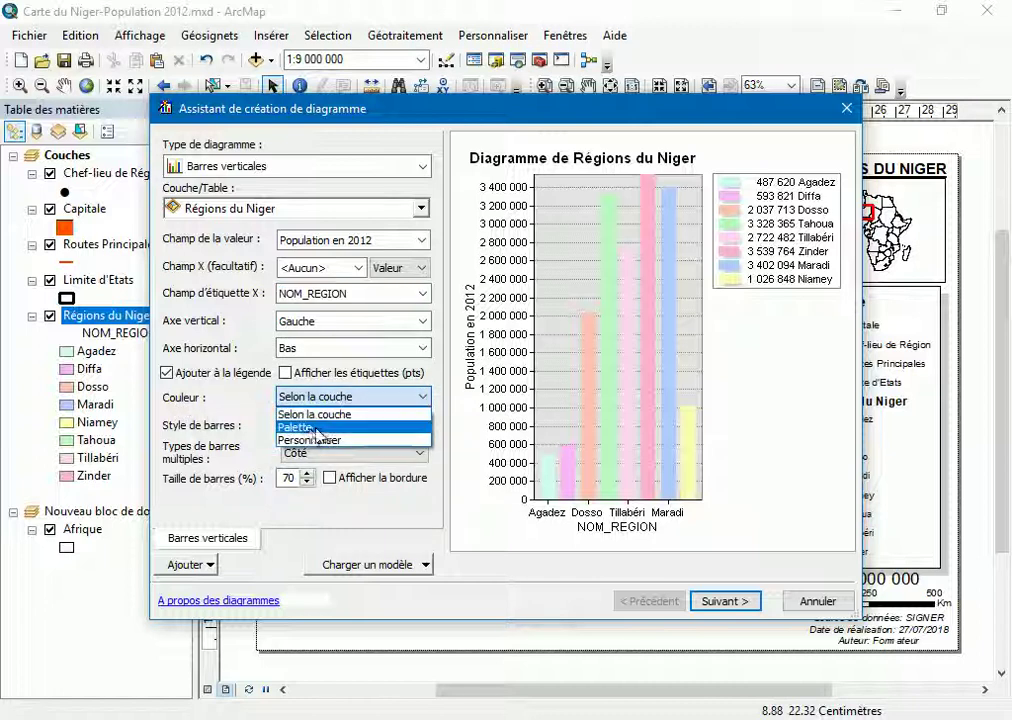
click(313, 428)
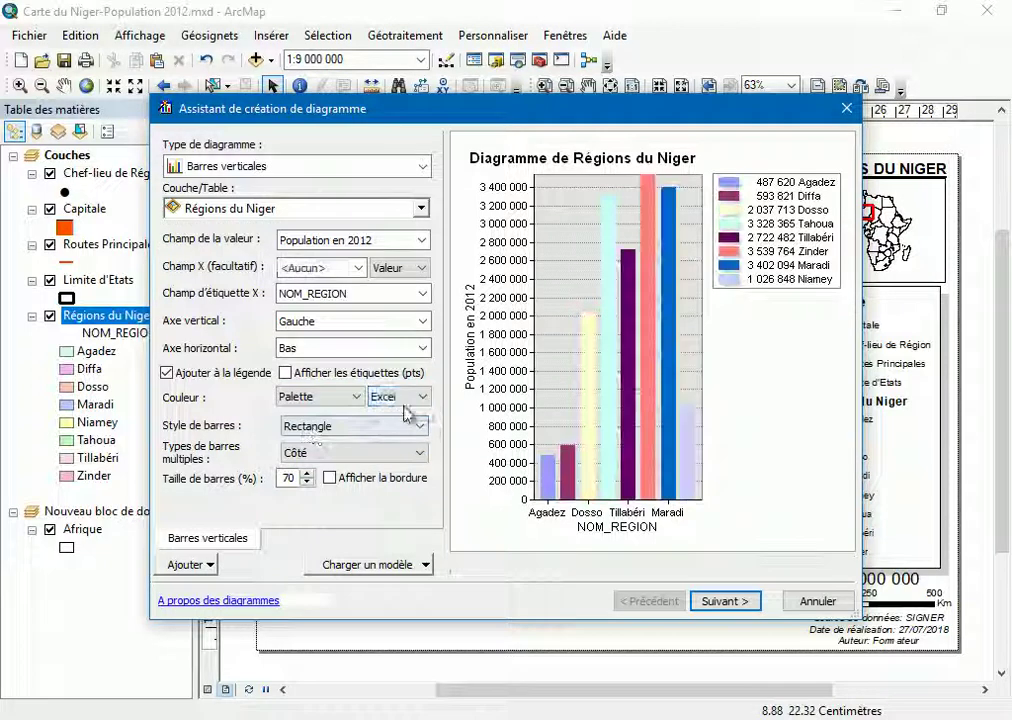
click(410, 397)
click(350, 398)
click(350, 398)
click(330, 441)
click(355, 397)
click(313, 414)
Set the bar size of the population diagram to 90 %
drag(637, 120, 292, 176)
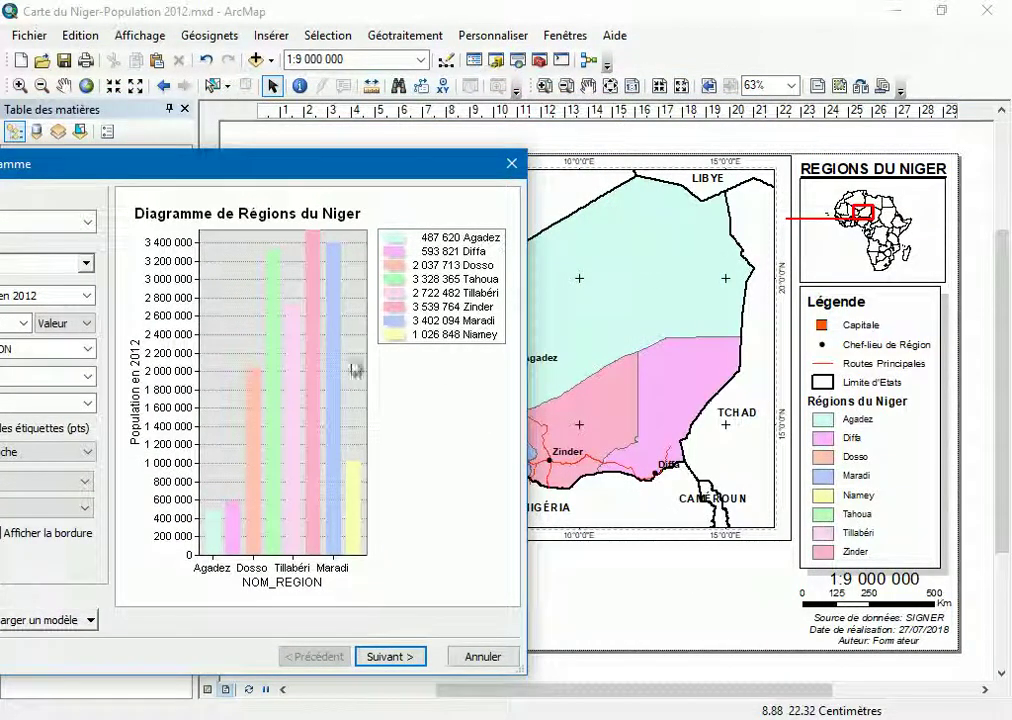
drag(323, 169, 749, 144)
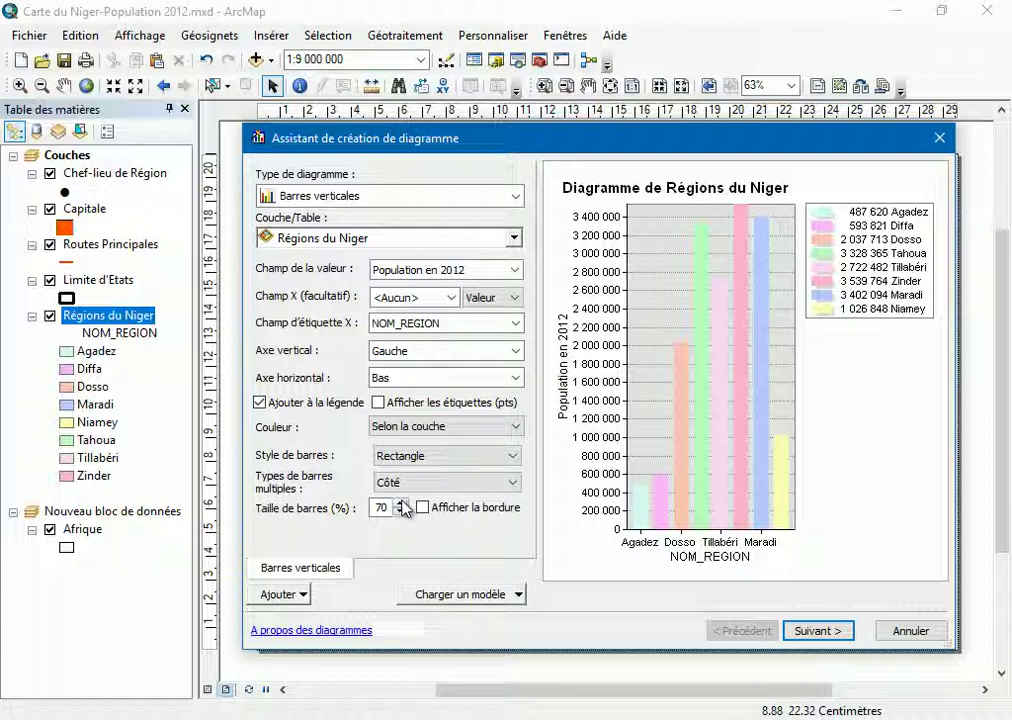
drag(388, 508, 361, 512)
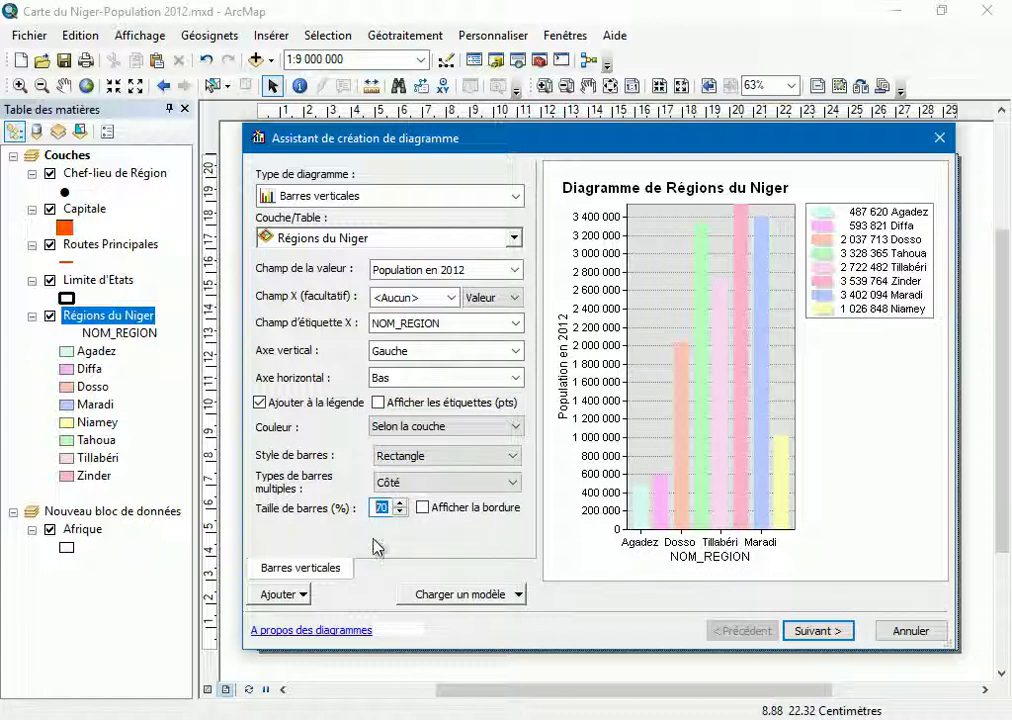
text(90)
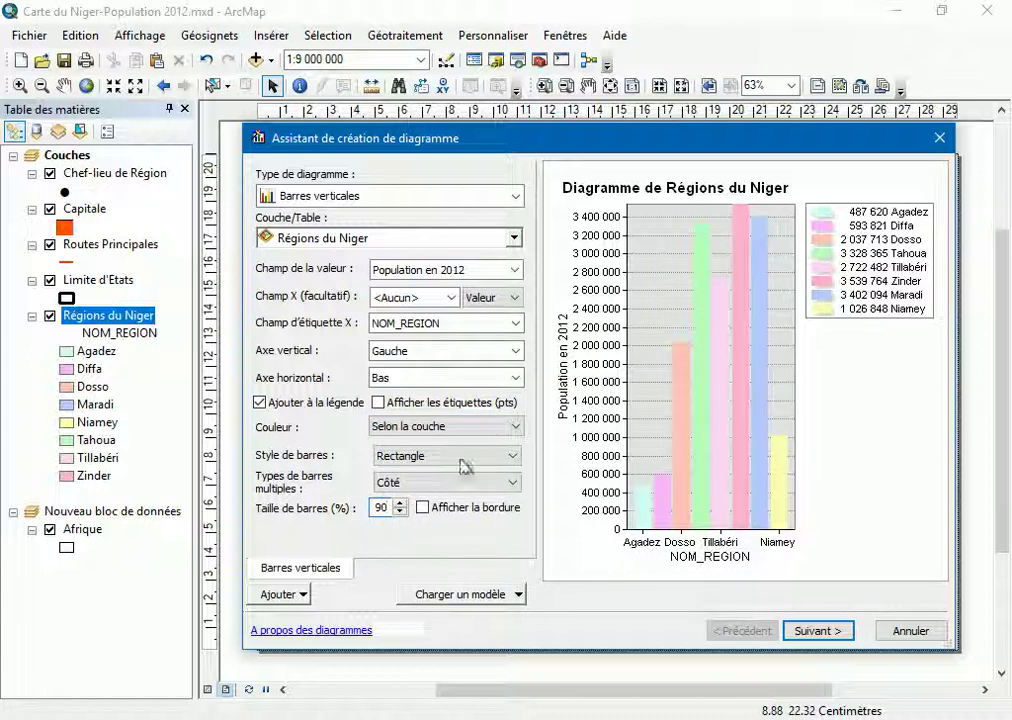
Proceed to the diagram's general properties and set its title to "Population des Régions en 2012"
click(802, 631)
drag(515, 288, 335, 289)
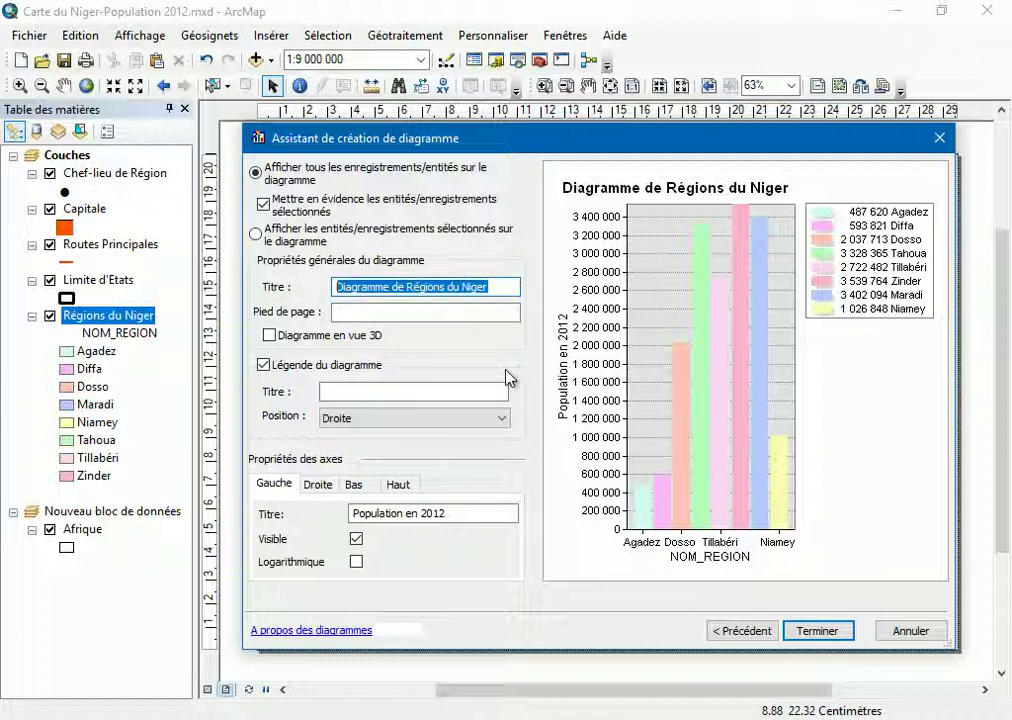
text(Po)
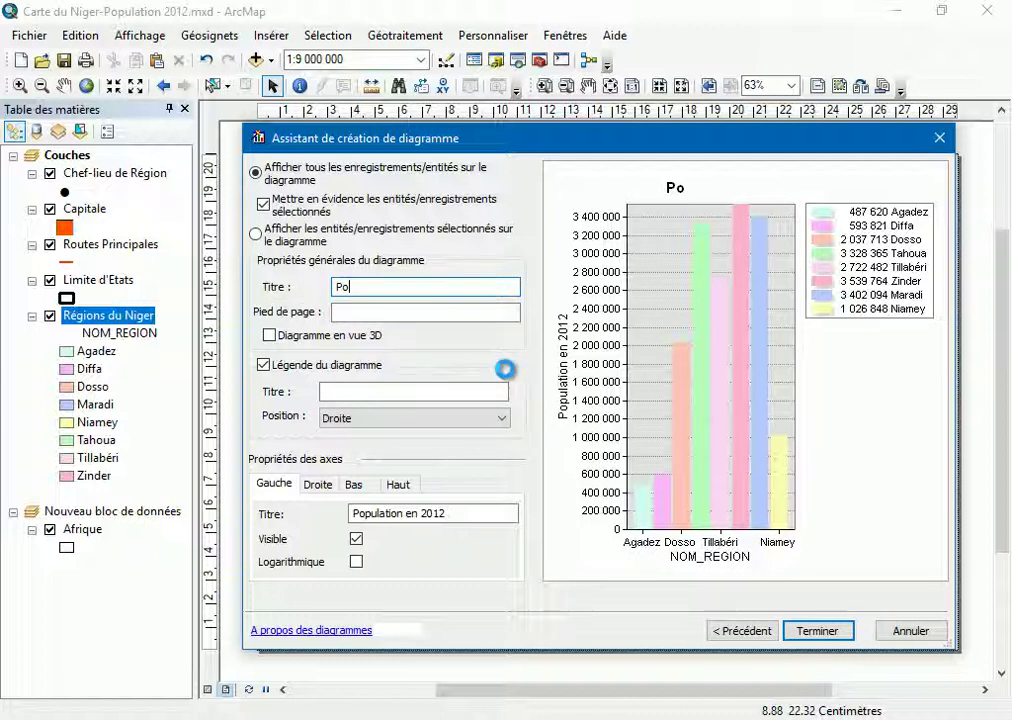
text(pulatio)
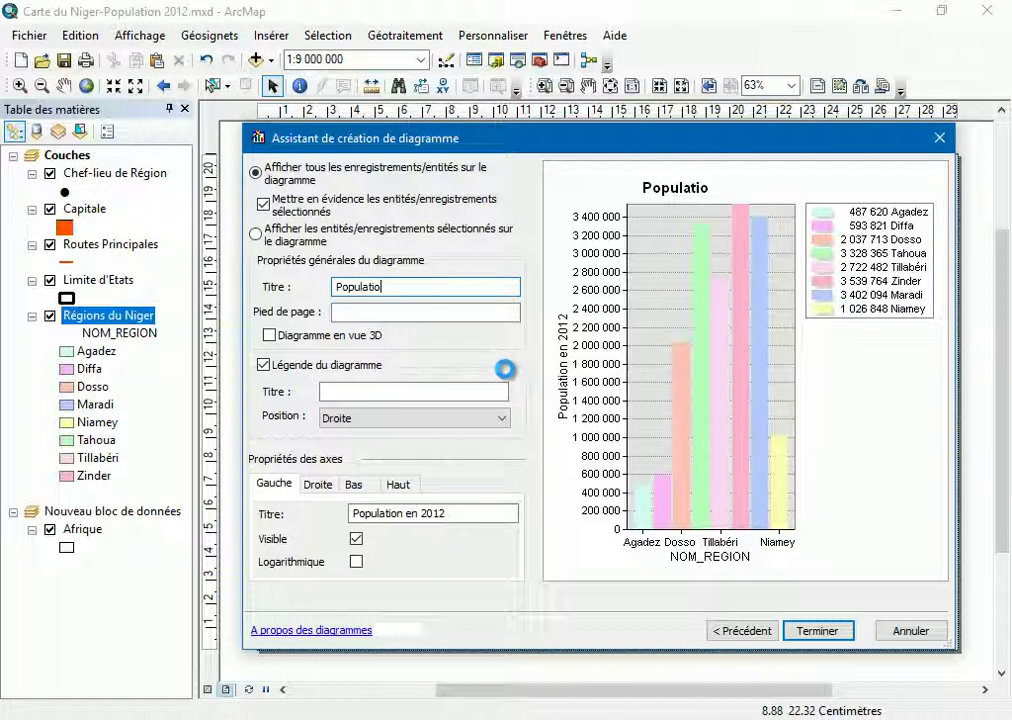
text(n des R)
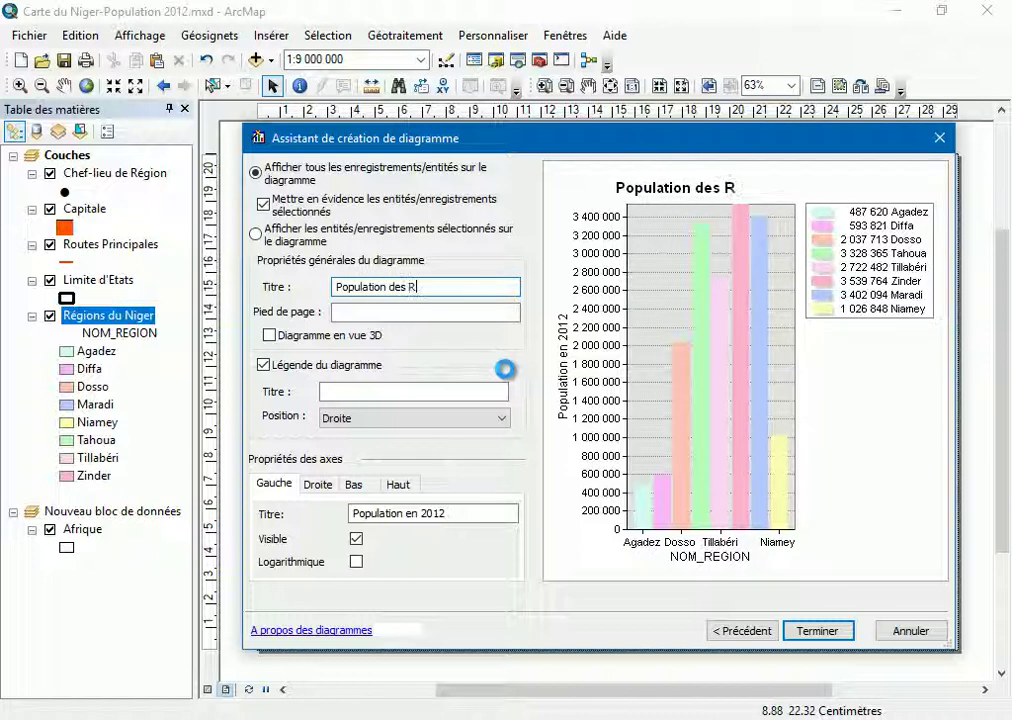
text(égions en )
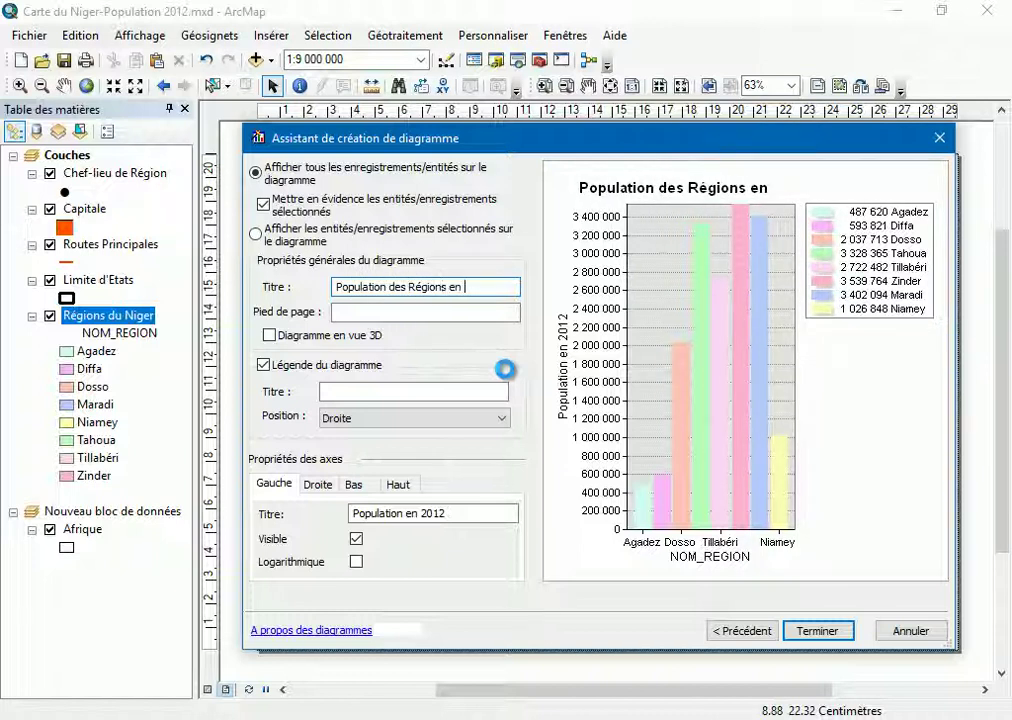
text(2012)
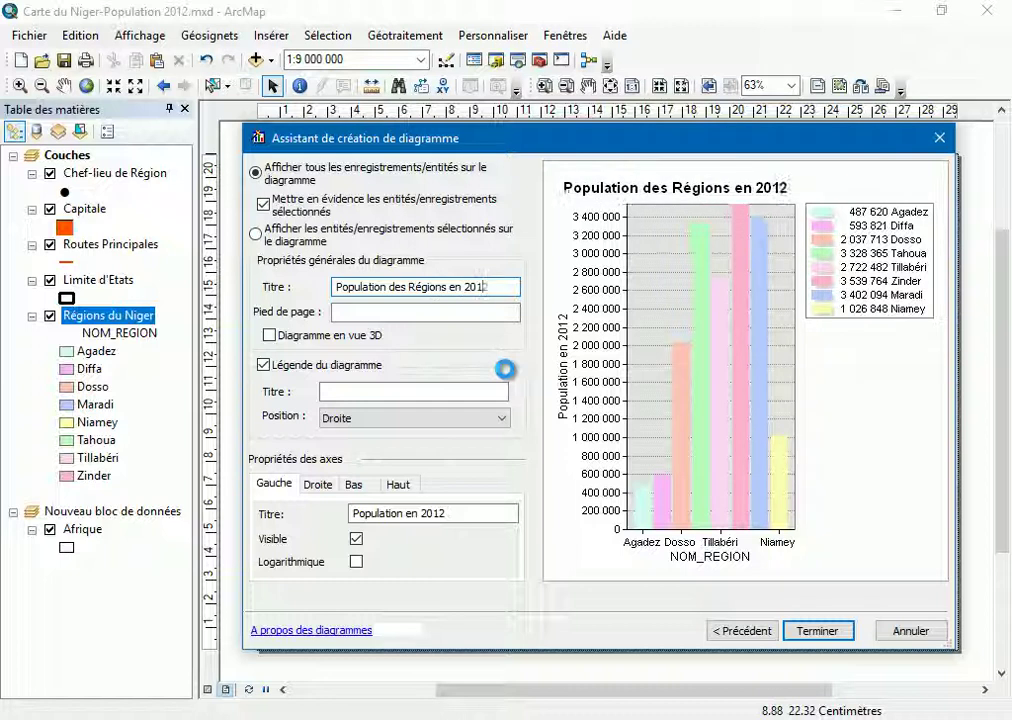
Show the diagram in 3D view and title the left axis "Nombre d'habitants"
click(269, 335)
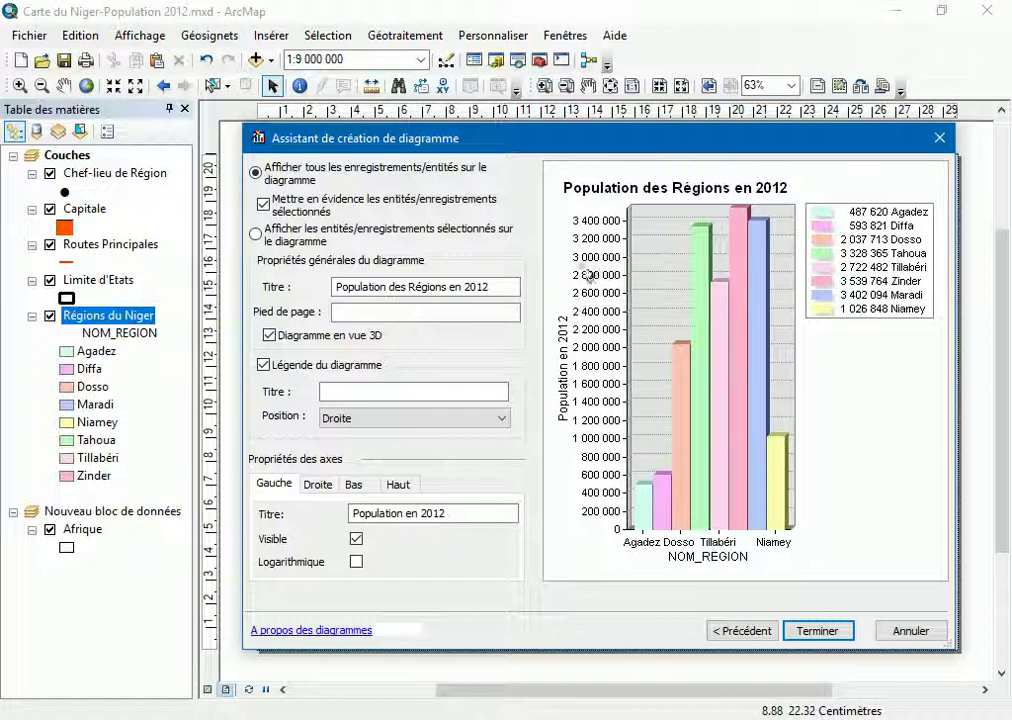
drag(446, 513, 256, 518)
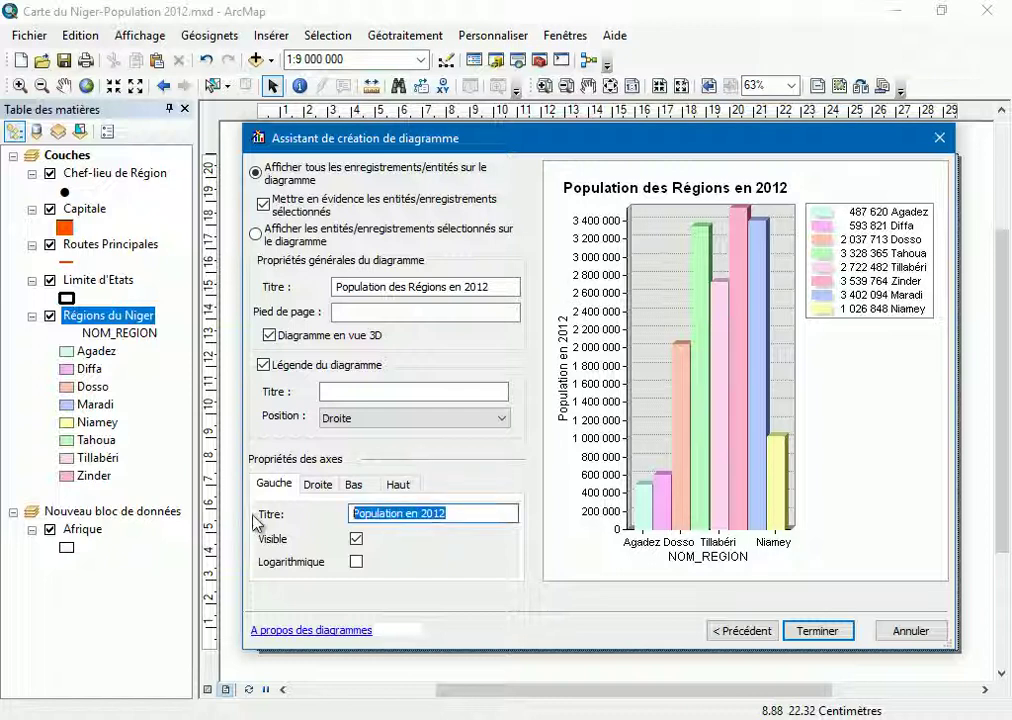
text(Nimbre d)
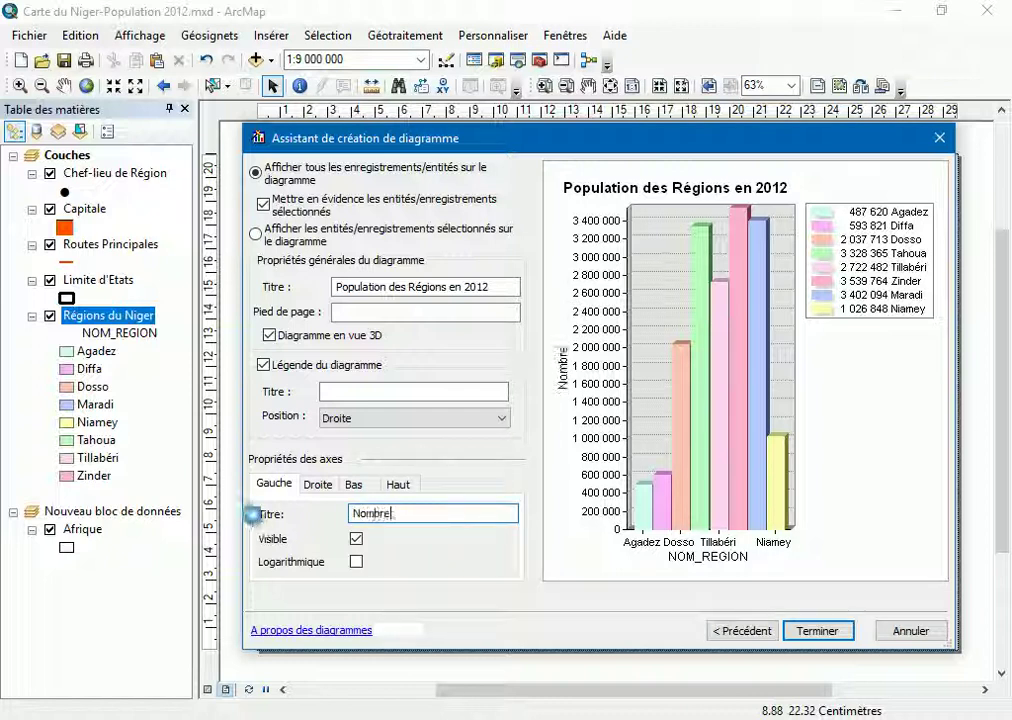
text('habitants)
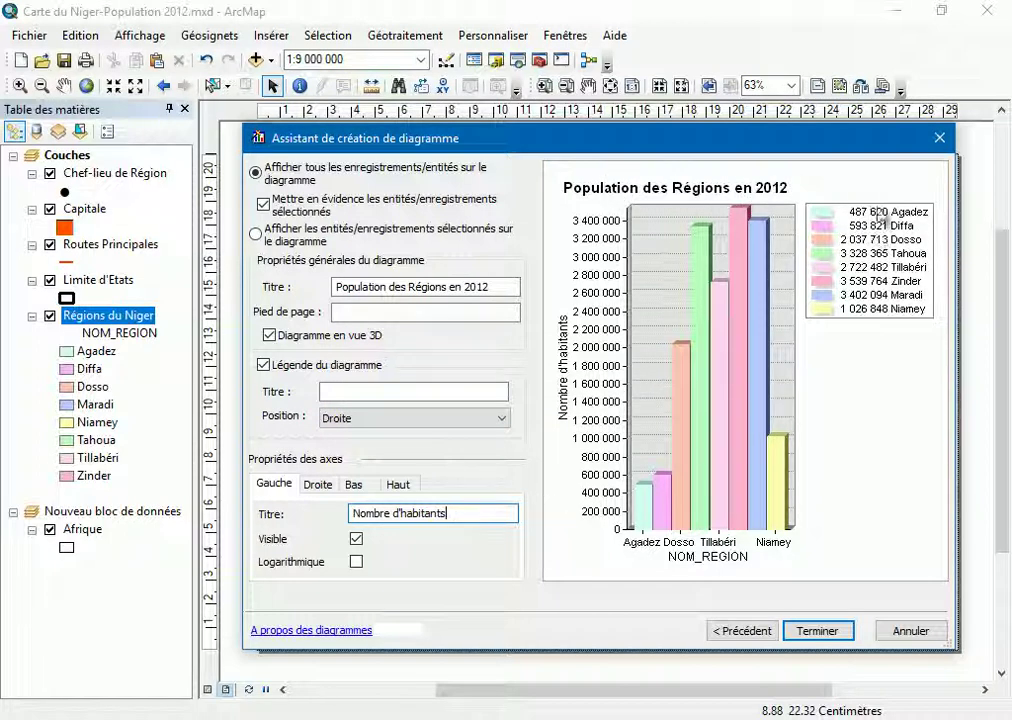
Try the Bas and Haut positions for the diagram legend and return to Droite
click(449, 420)
click(398, 476)
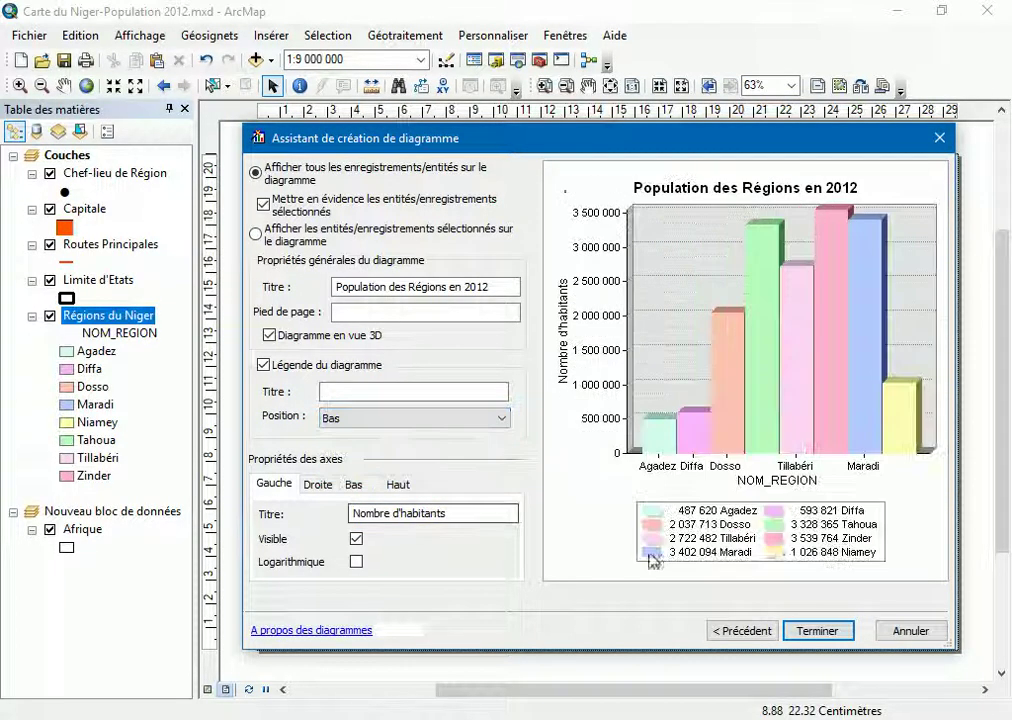
click(381, 420)
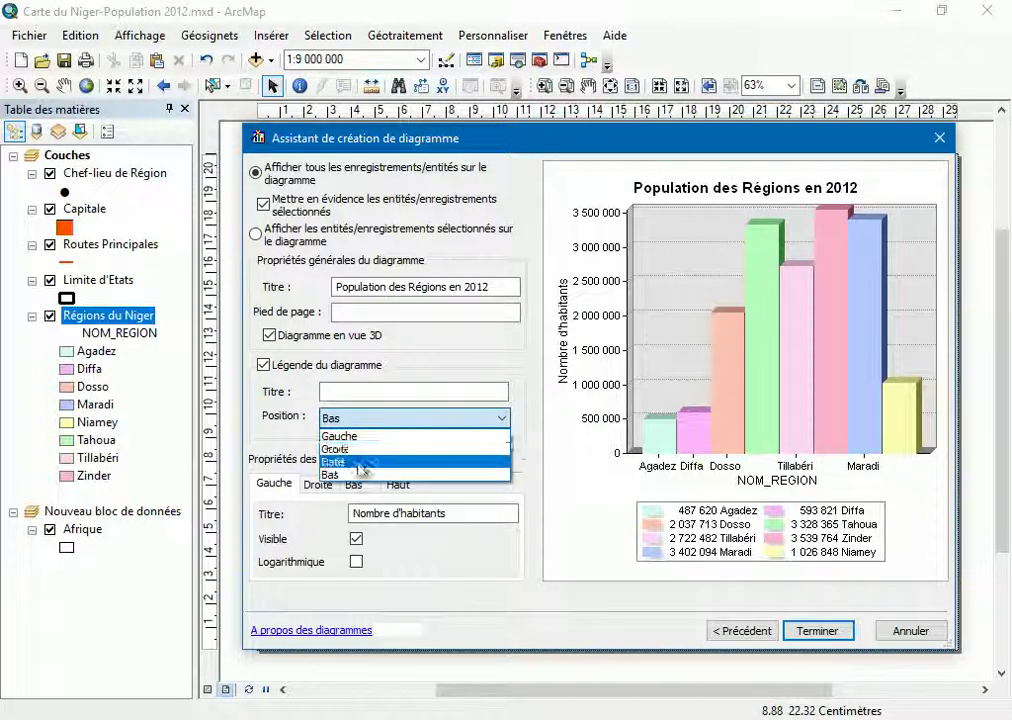
click(358, 463)
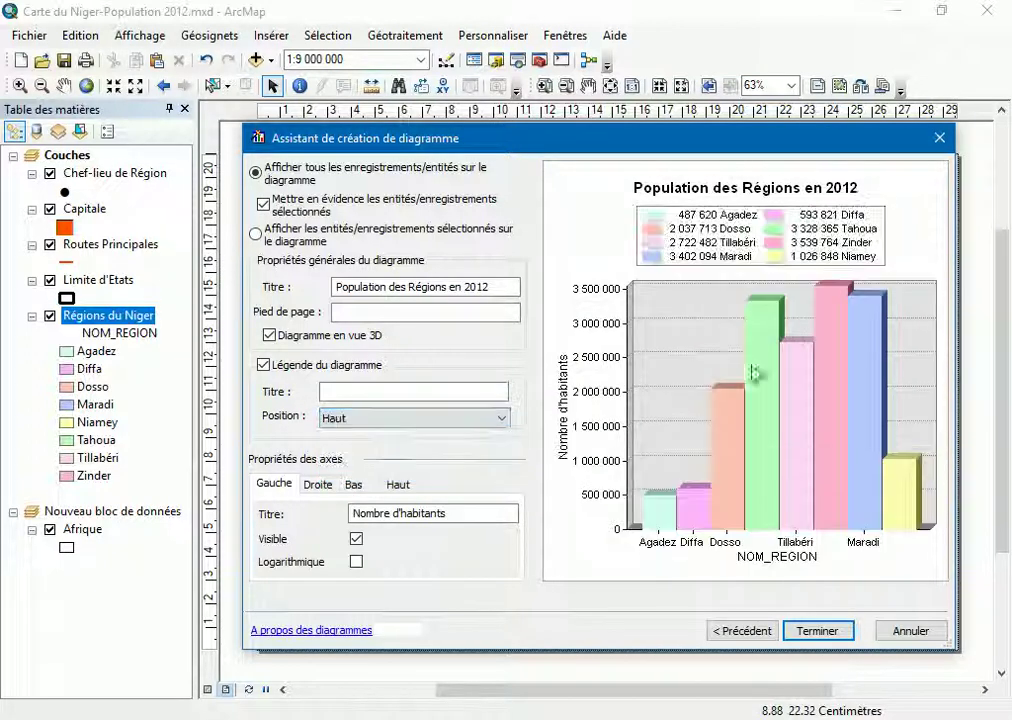
click(376, 427)
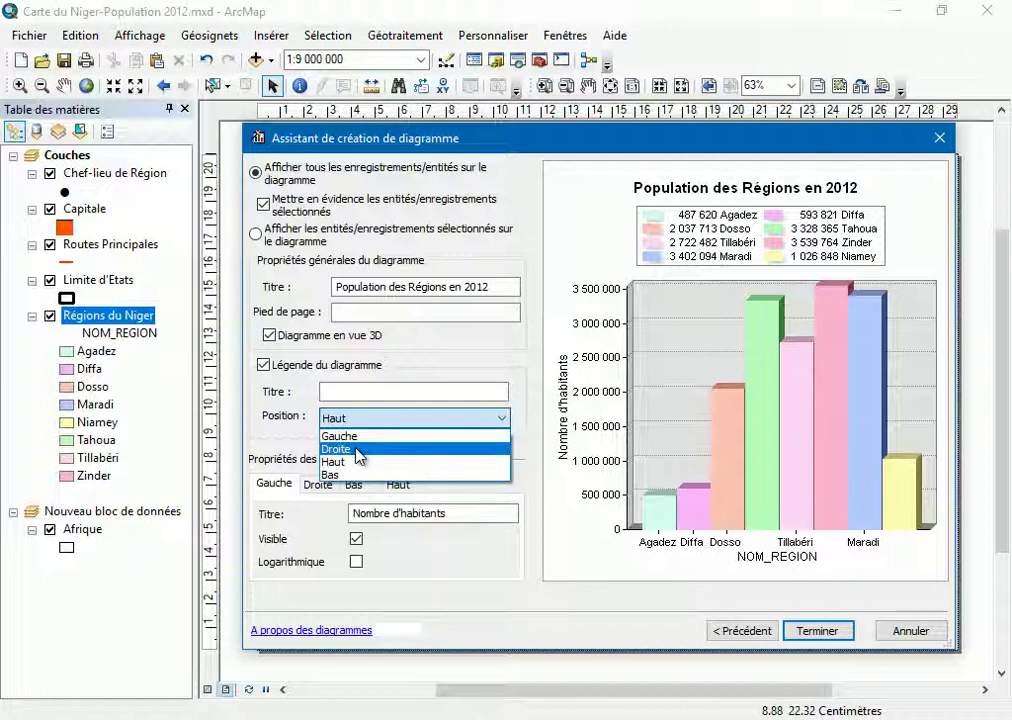
click(358, 450)
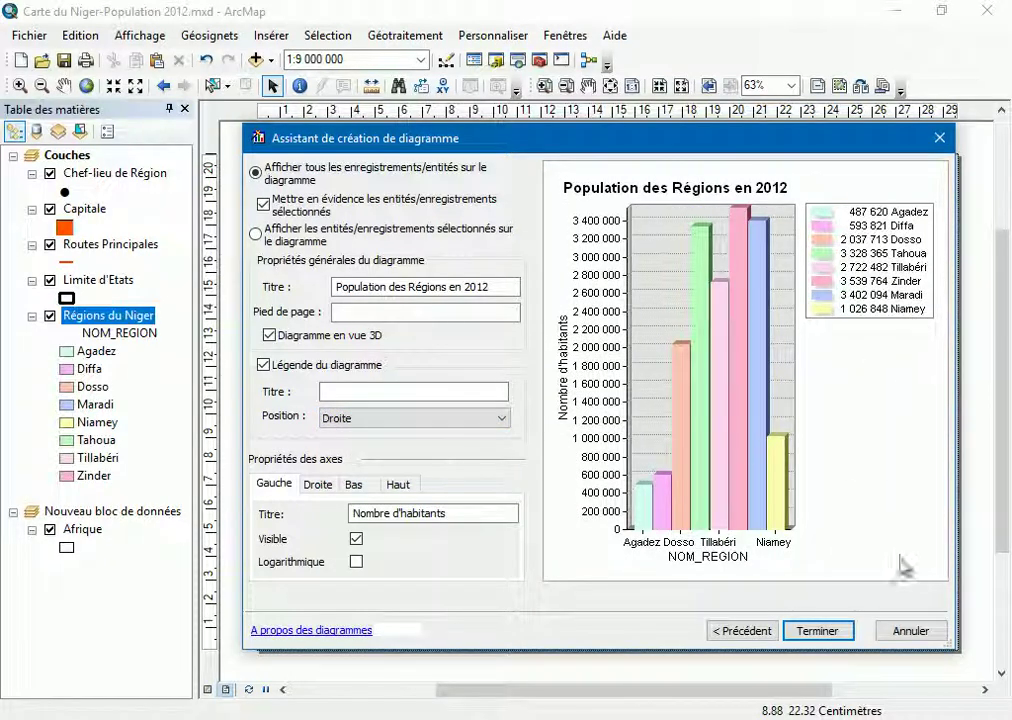
Finish creating the diagram and move its window up toward the top of the layout
click(829, 631)
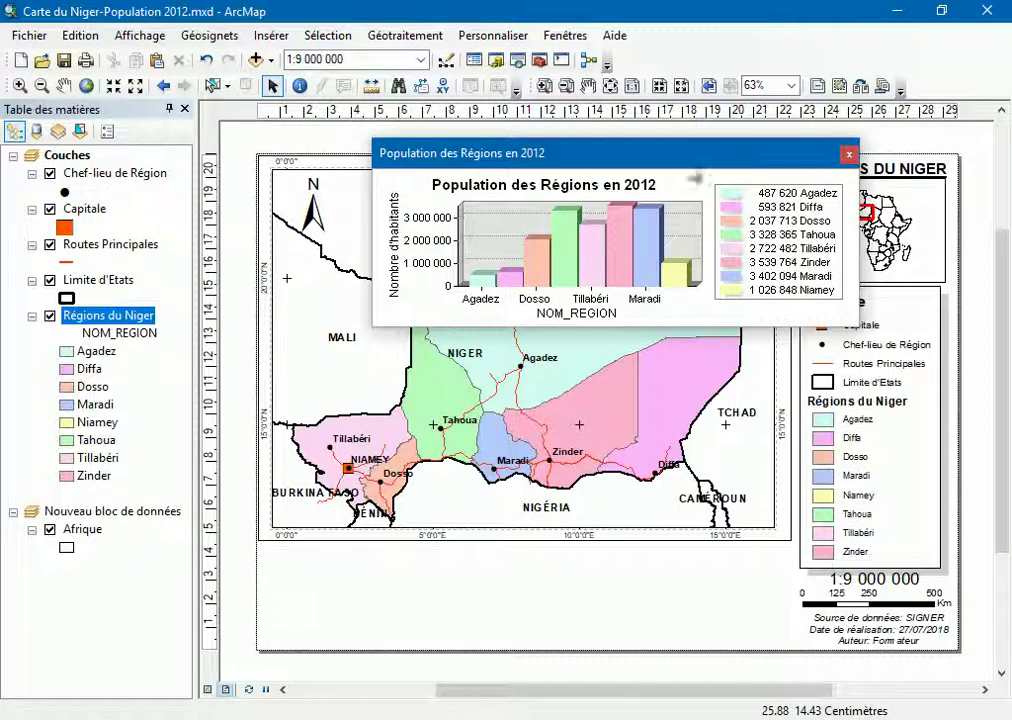
drag(657, 166, 588, 146)
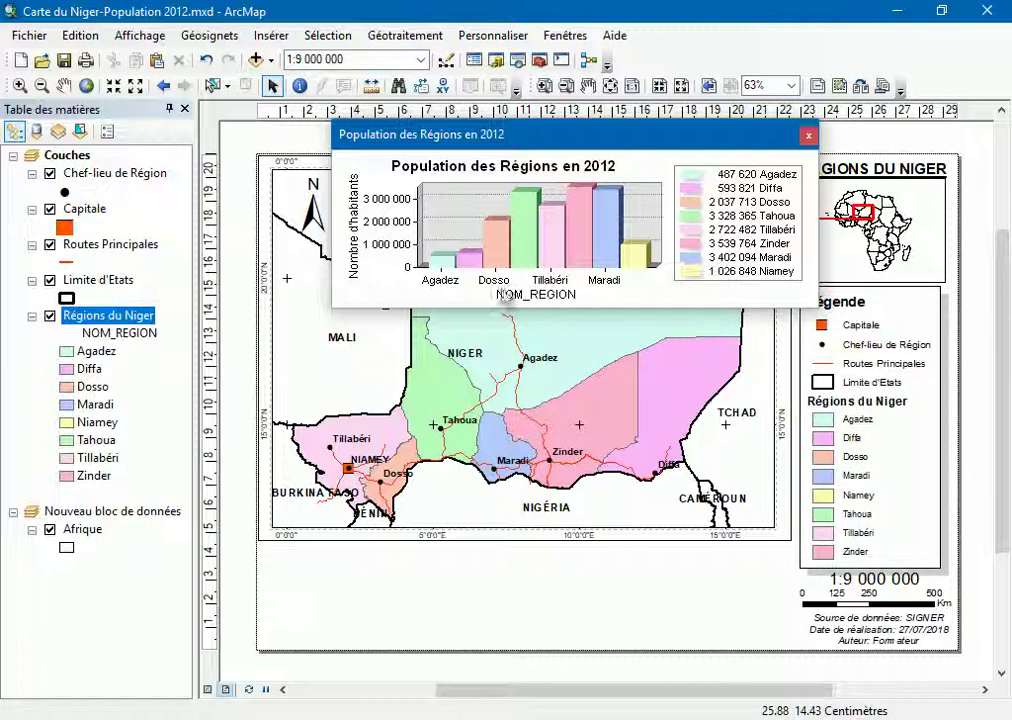
right_click(560, 236)
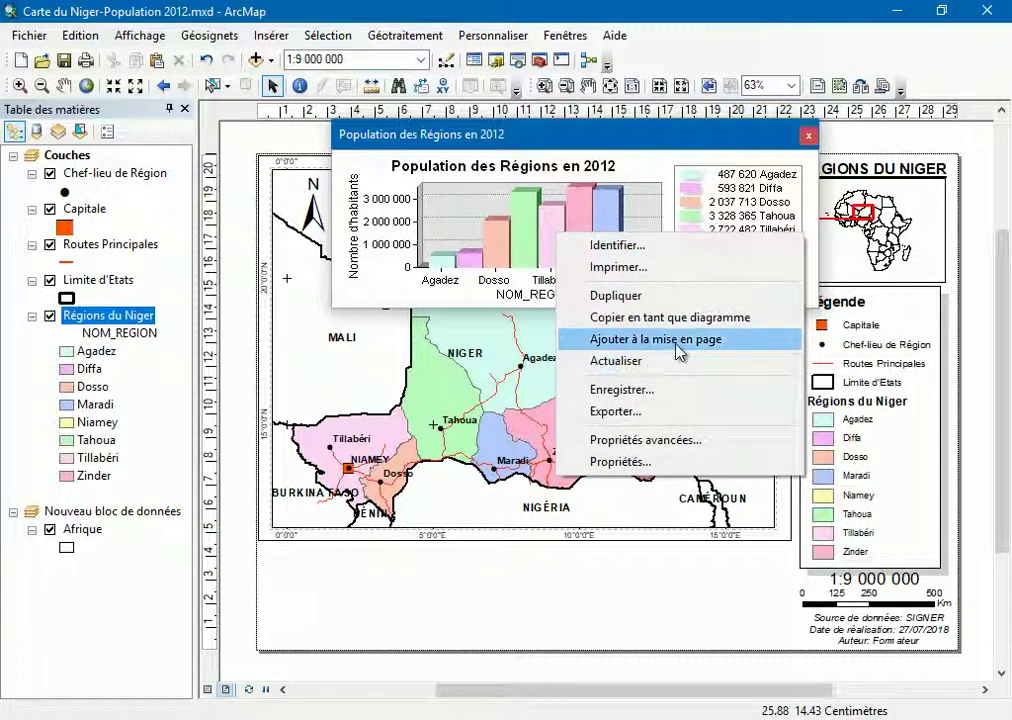
click(645, 462)
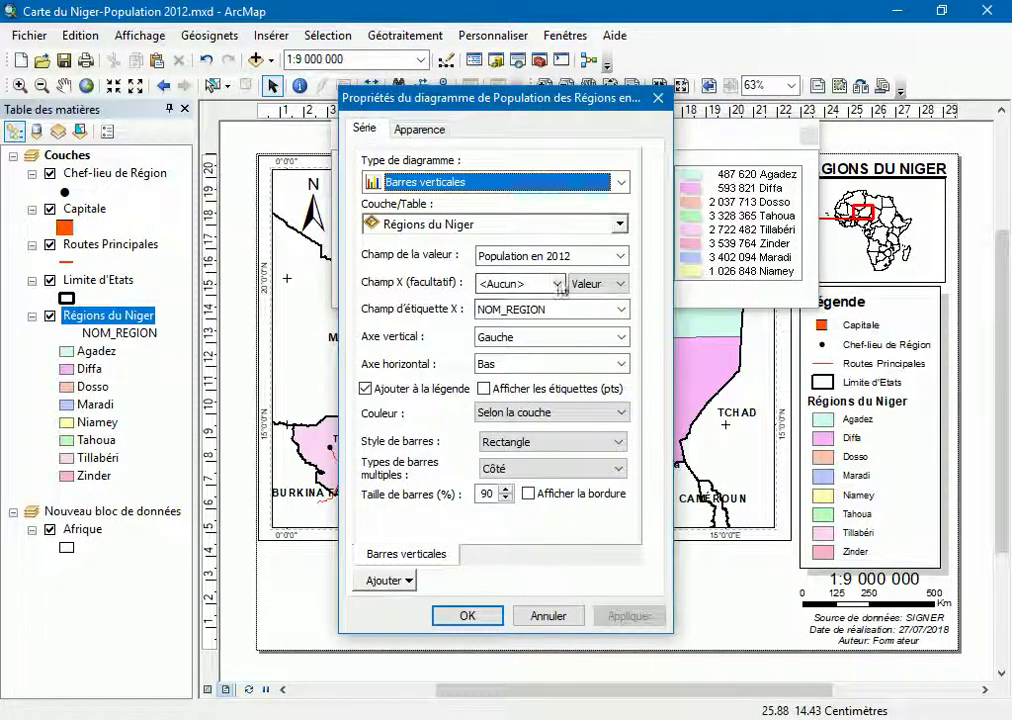
click(621, 311)
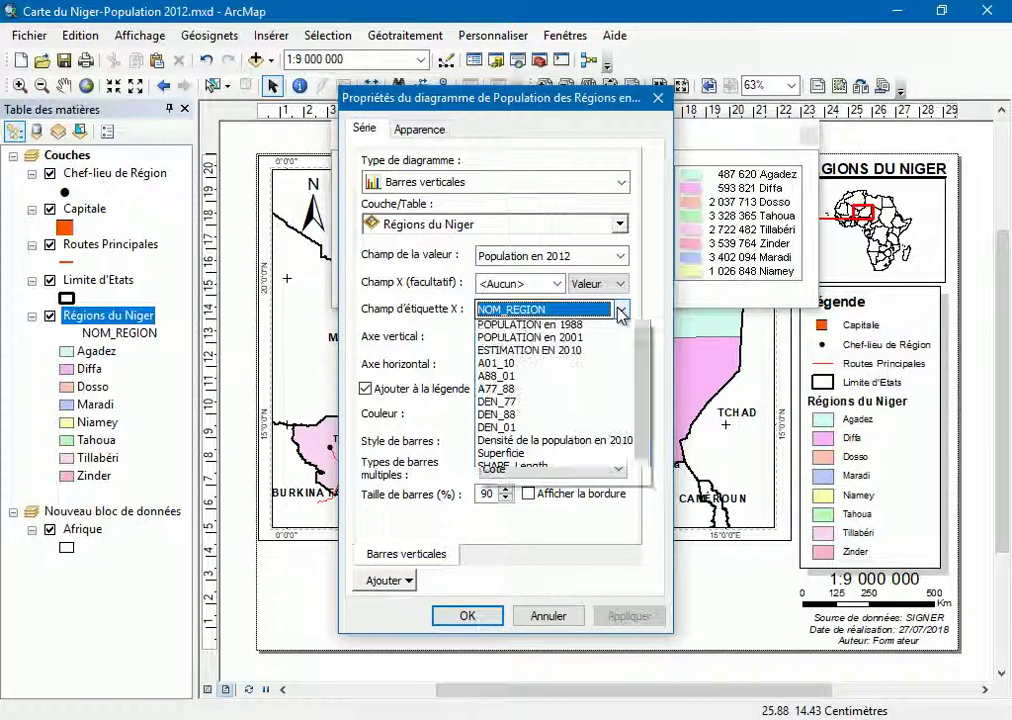
scroll(645, 372, up, 1)
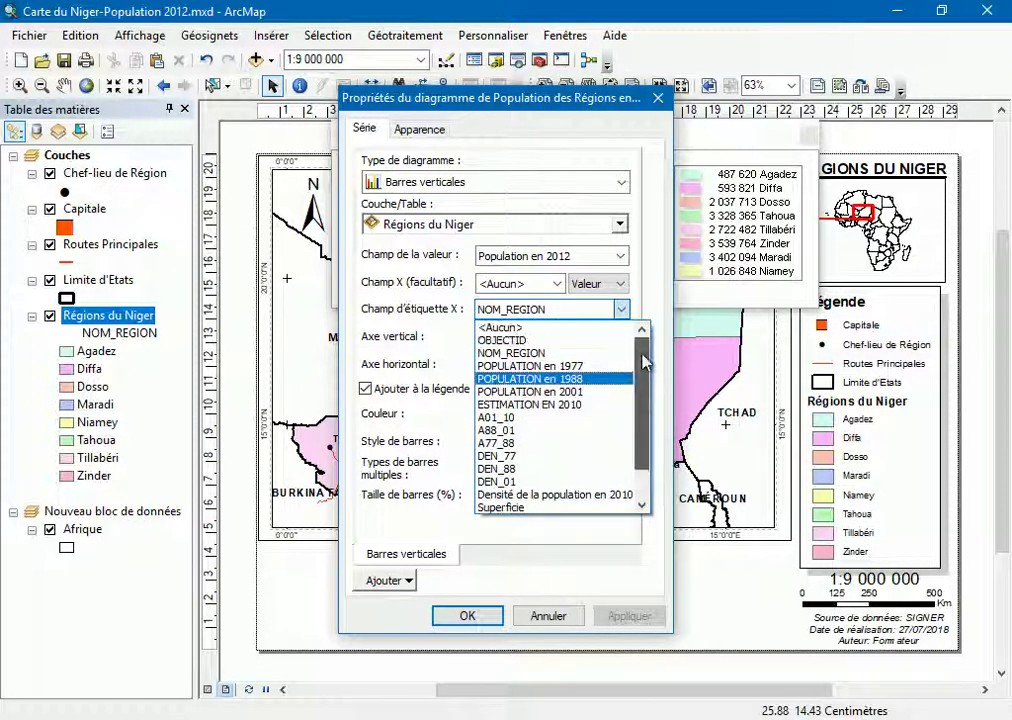
scroll(645, 362, down, 2)
click(588, 312)
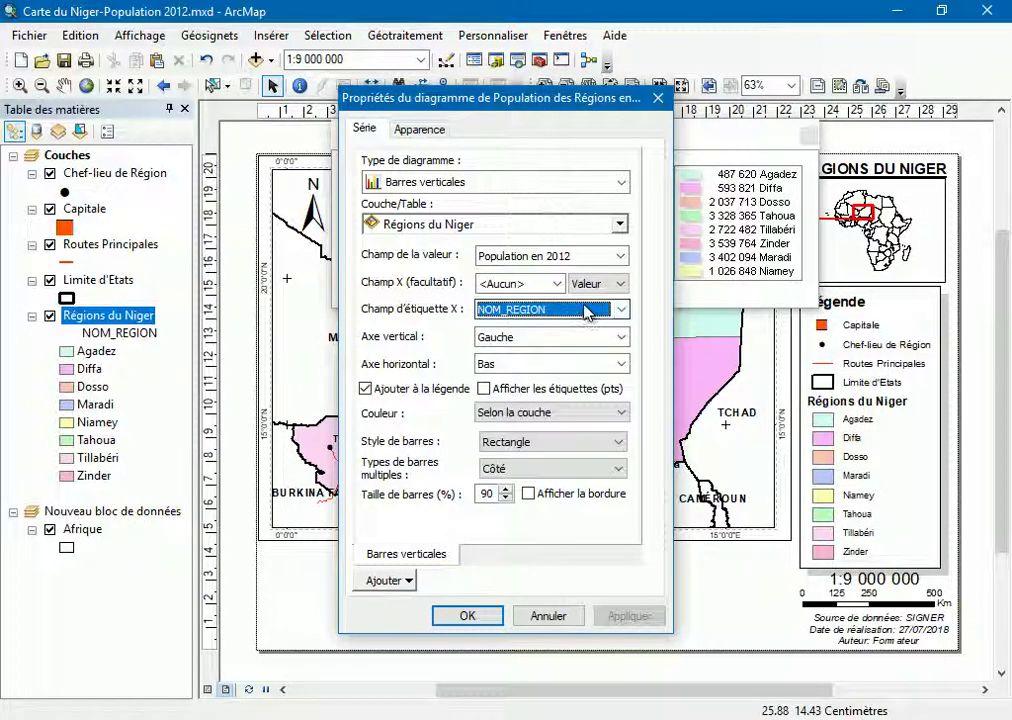
key(Return)
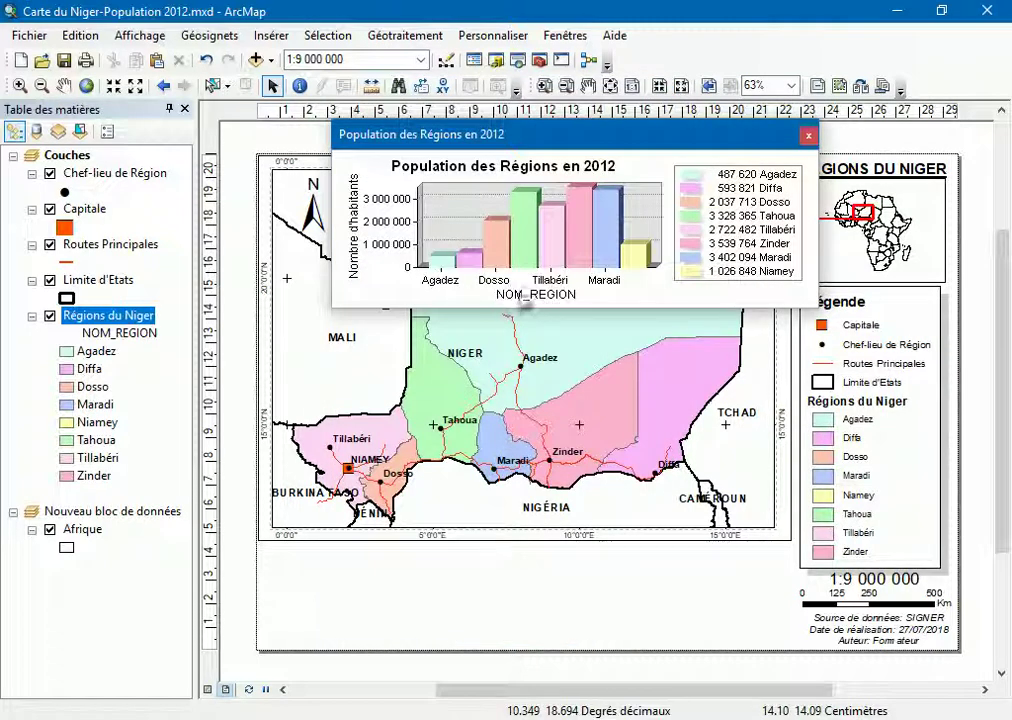
In the diagram's advanced properties, set the title of the bottom axis (Axe du bas) to "Nom des régions"
right_click(553, 248)
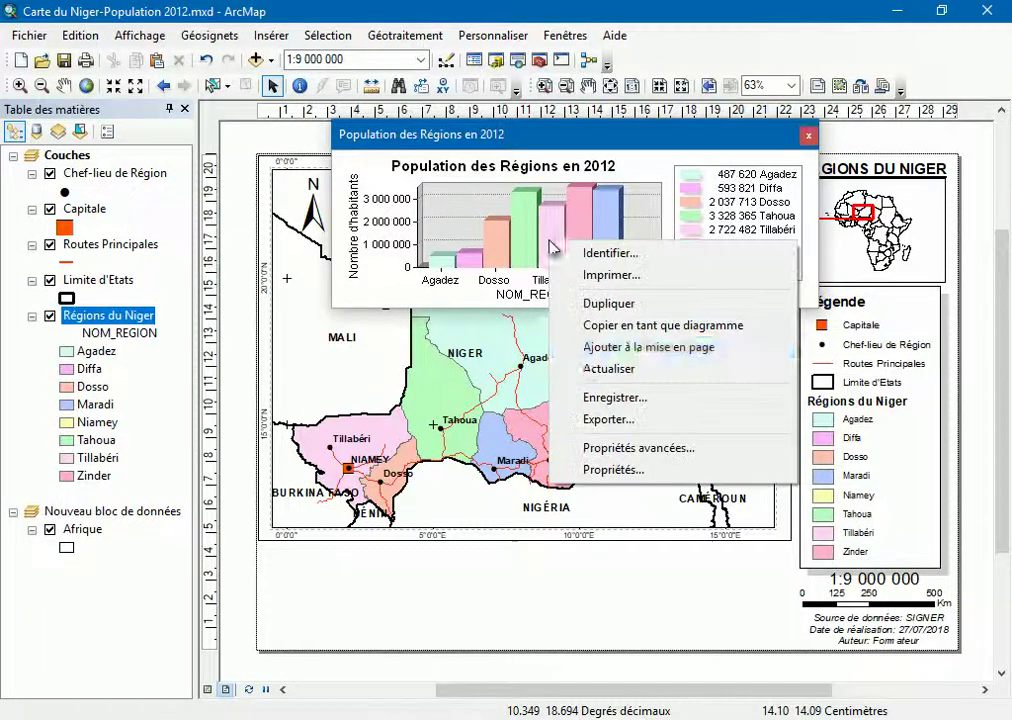
click(680, 459)
drag(515, 197, 714, 230)
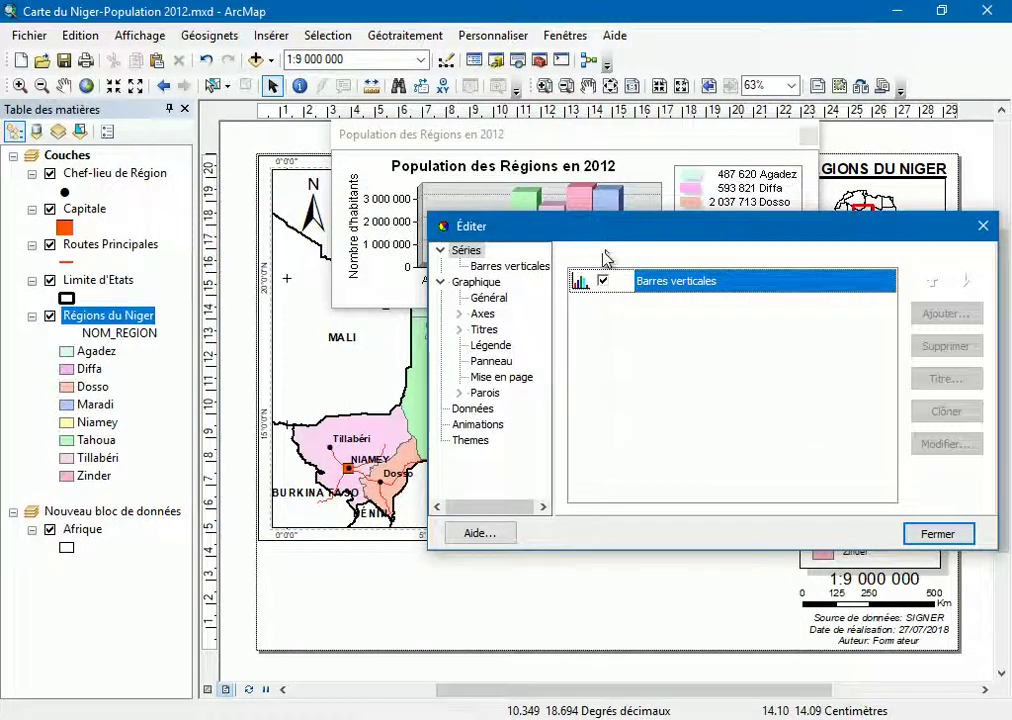
drag(612, 240, 451, 325)
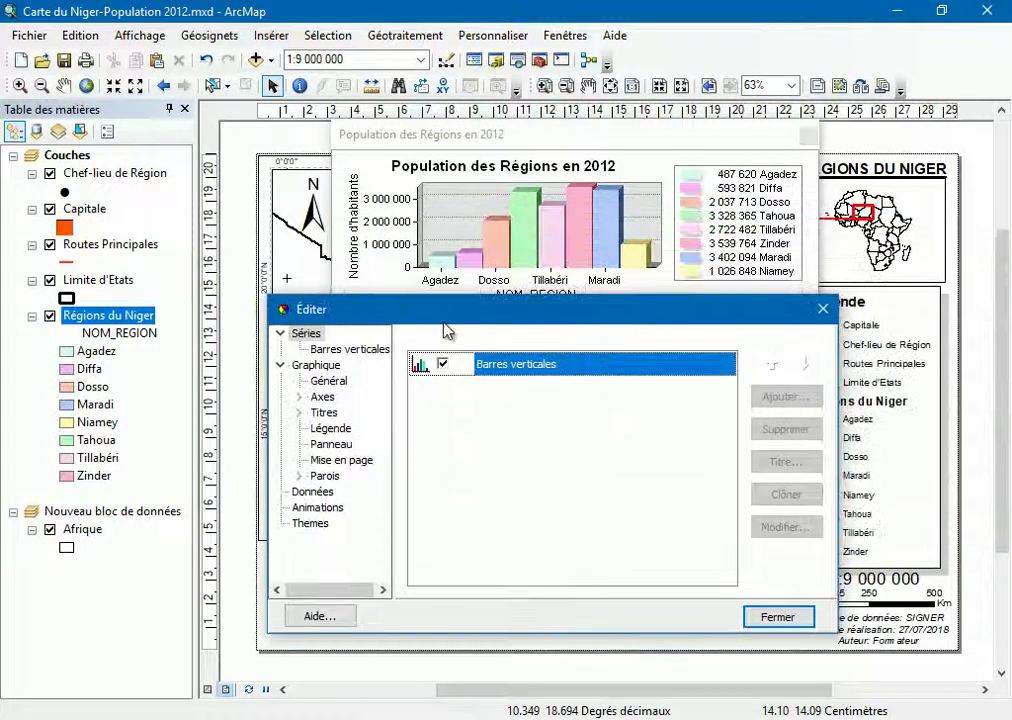
click(322, 397)
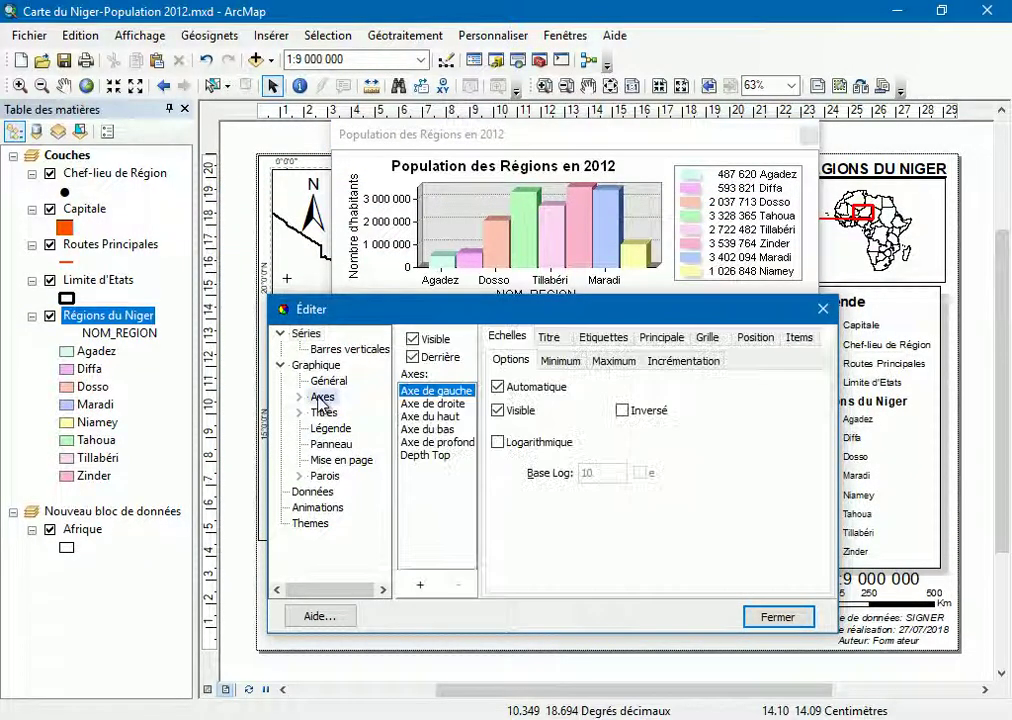
click(444, 429)
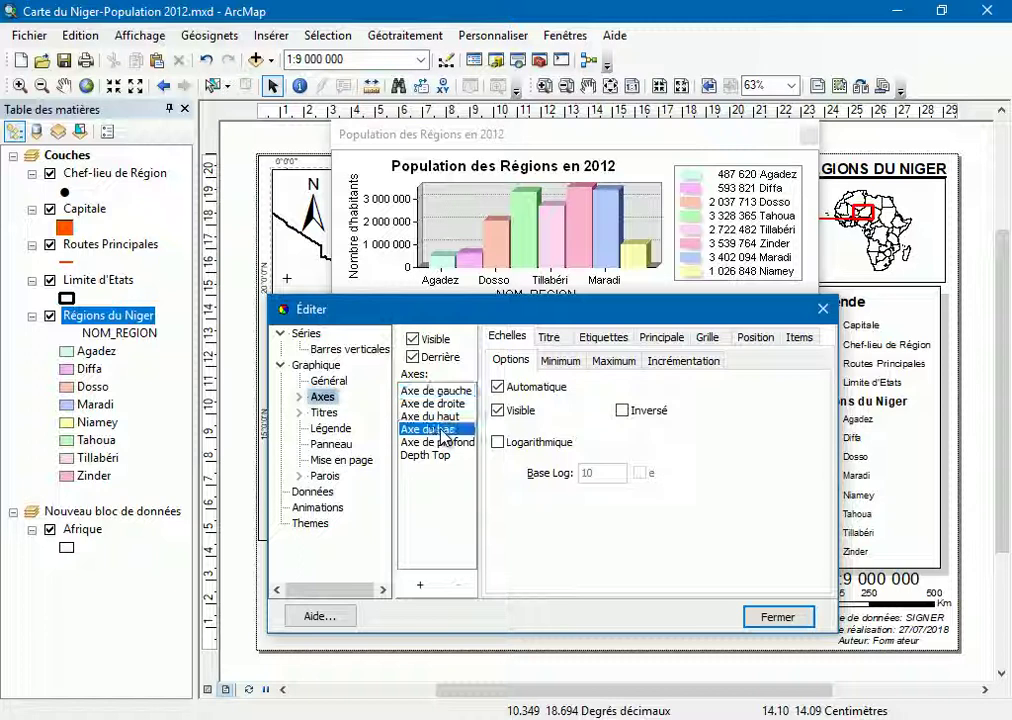
click(549, 337)
drag(625, 399, 456, 400)
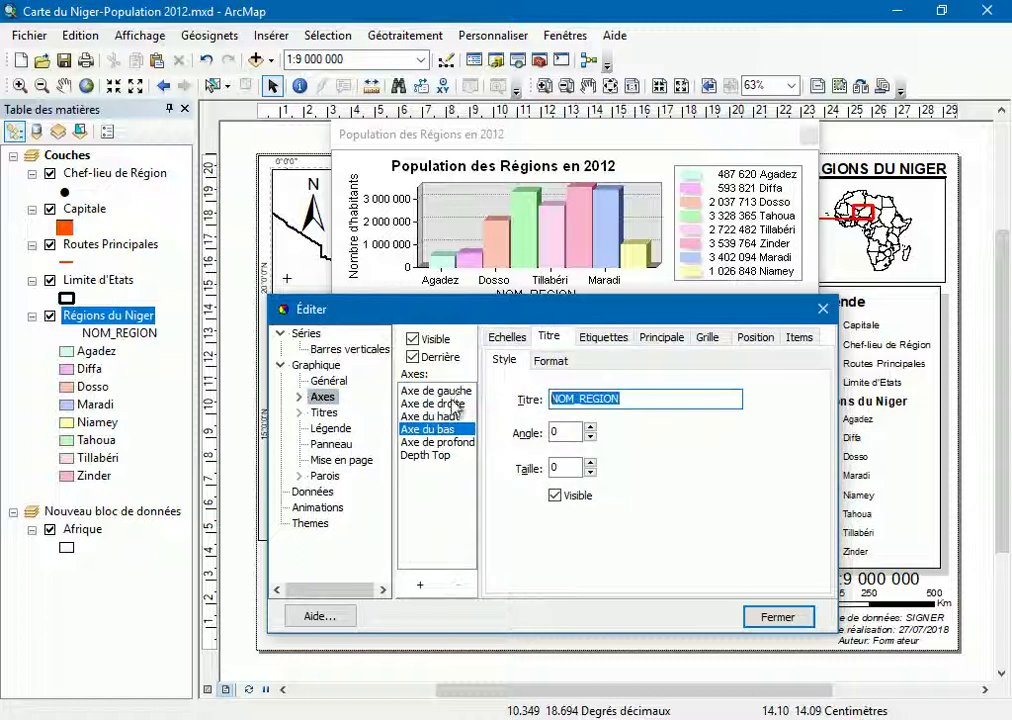
text(No)
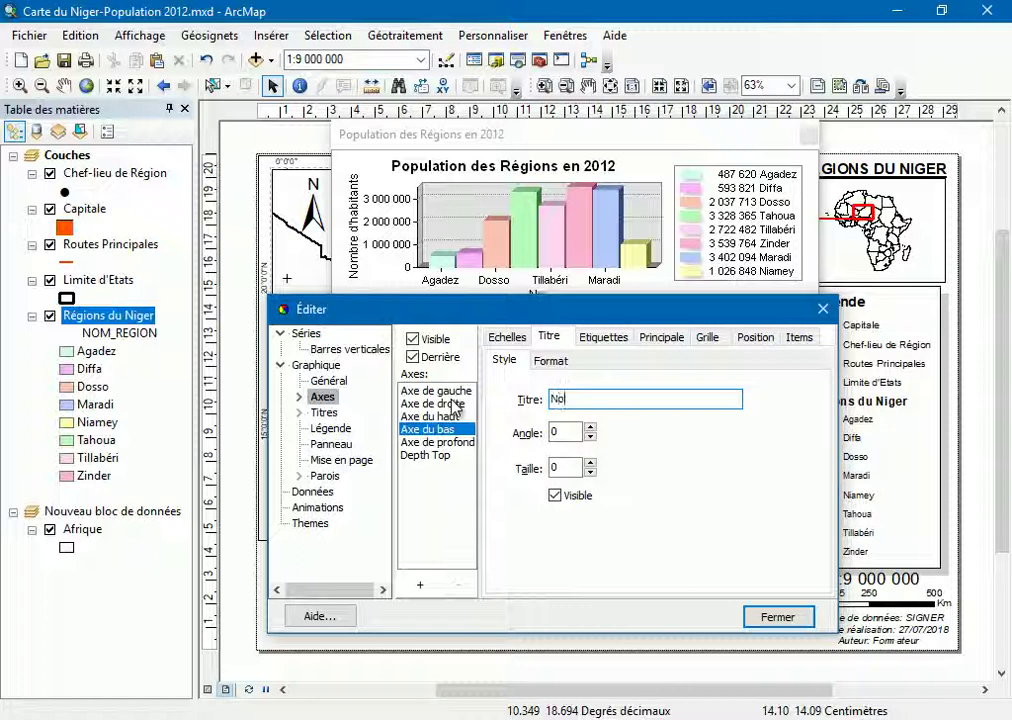
text(m des régions)
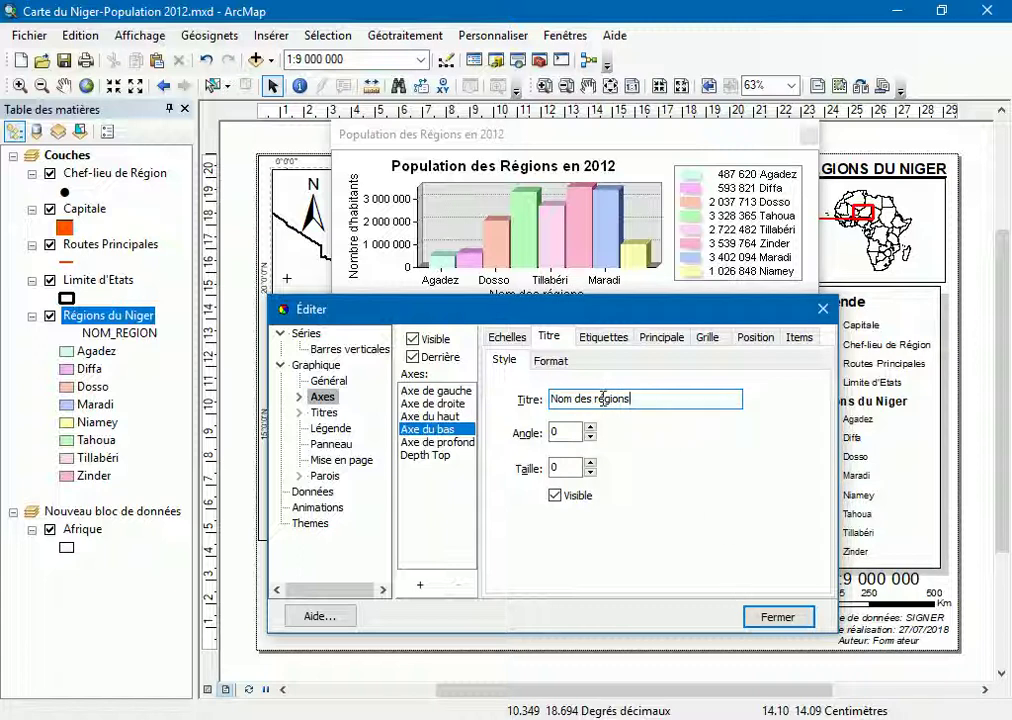
Correct the bottom axis title to "Noms de Région" and close the advanced properties
click(571, 399)
text(s)
key(BackSpace)
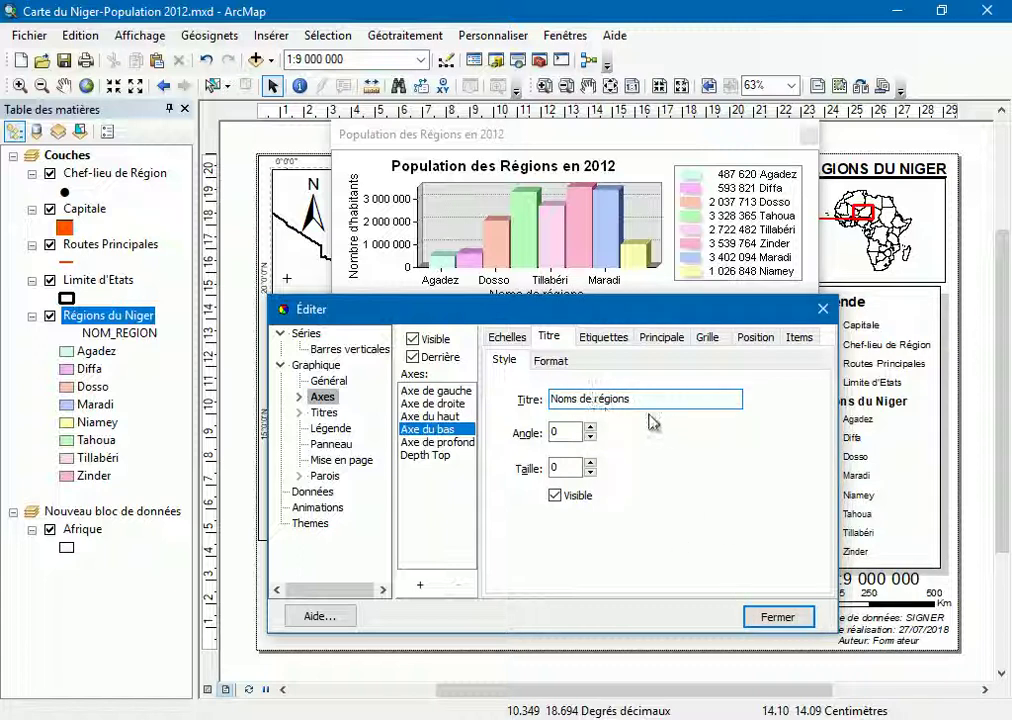
key(BackSpace)
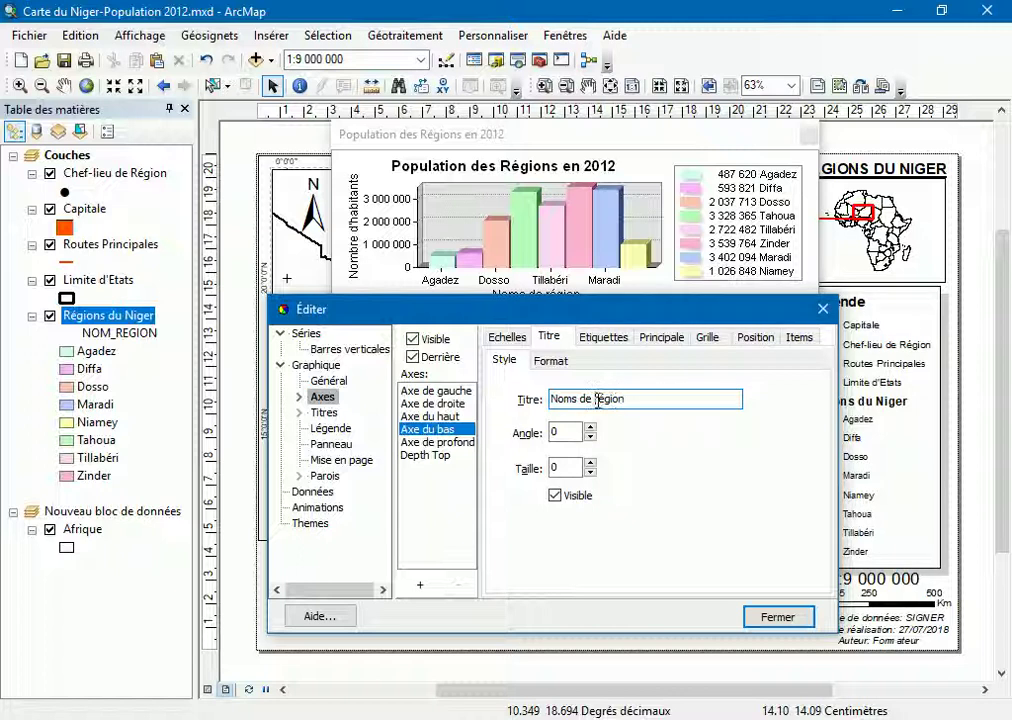
text(R)
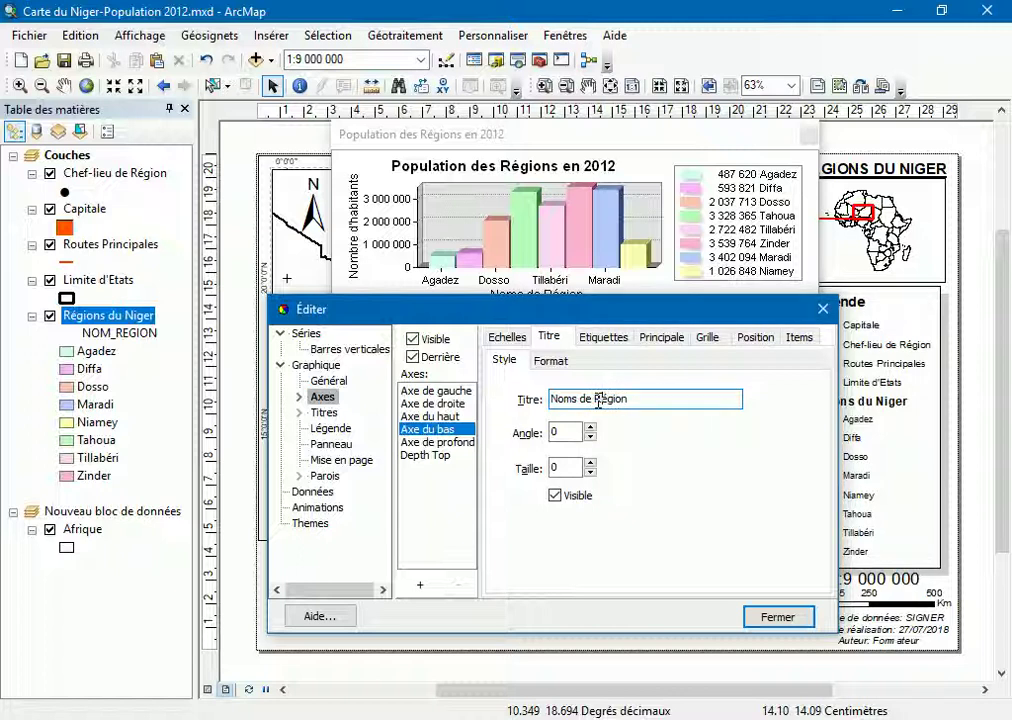
click(778, 617)
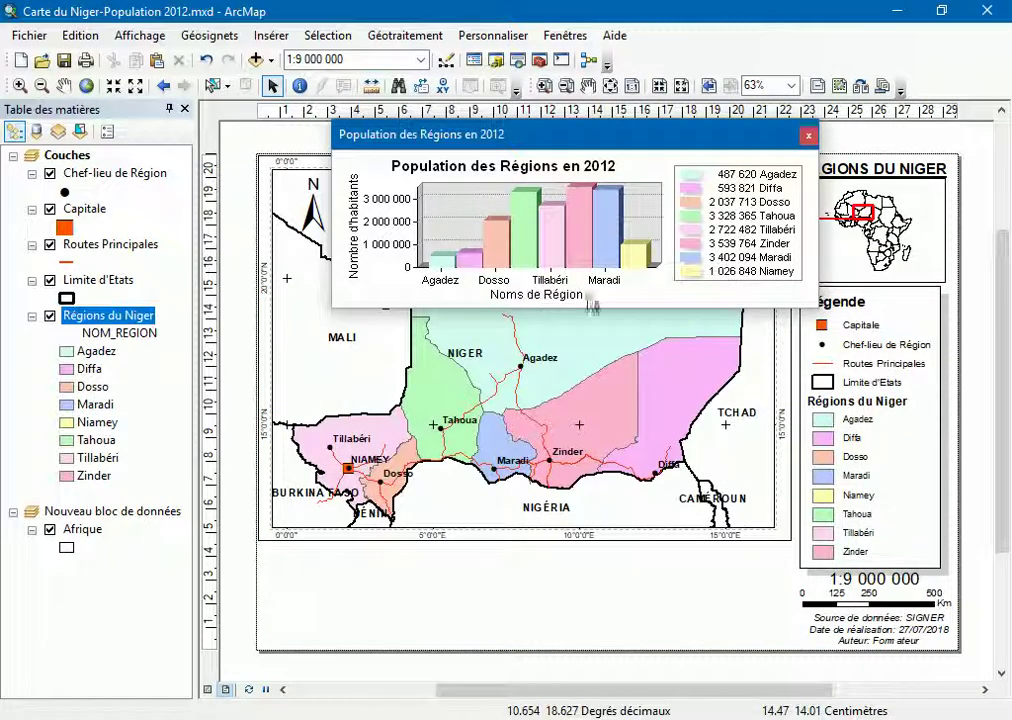
In the diagram's advanced properties, change the bottom axis (Axe du bas) title to "Nom de Région" and close the editor
right_click(539, 294)
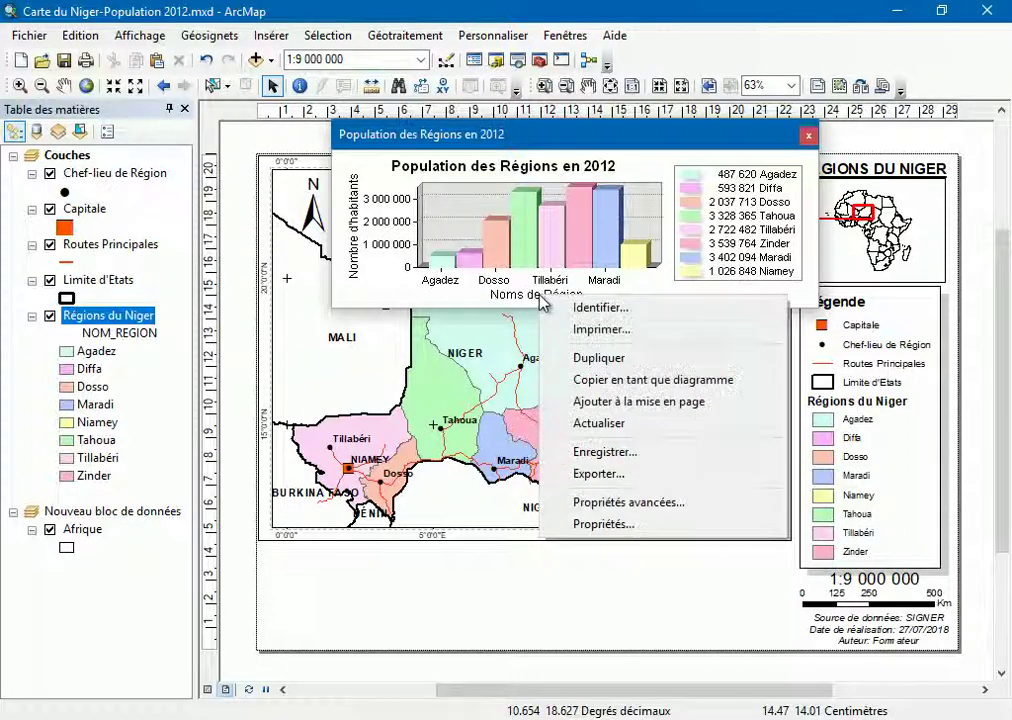
click(637, 504)
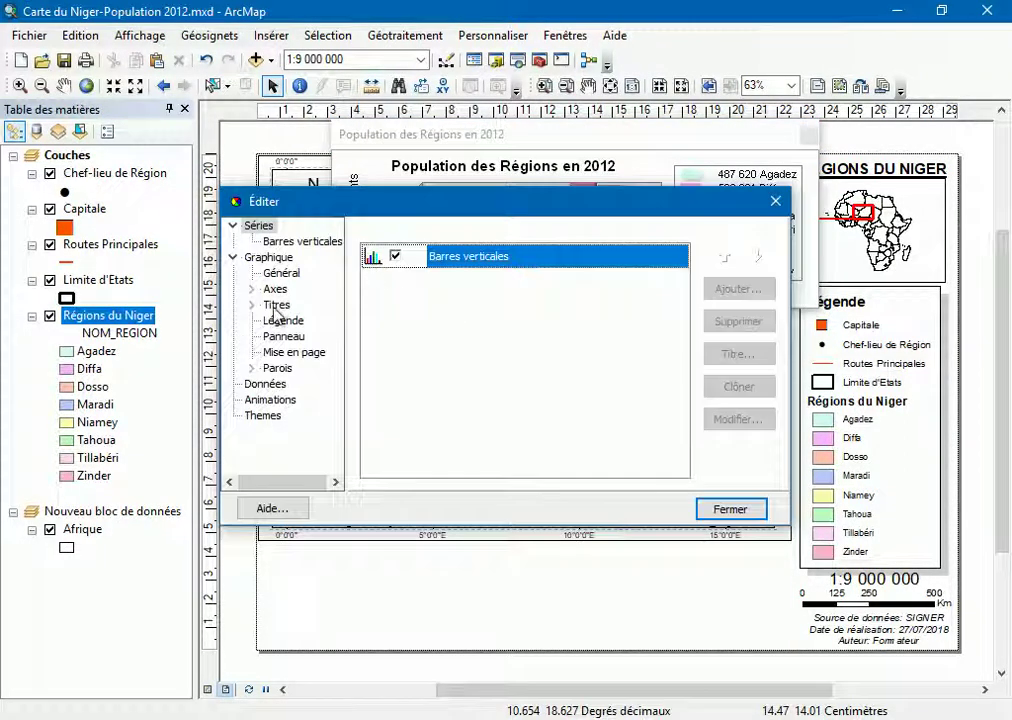
click(276, 292)
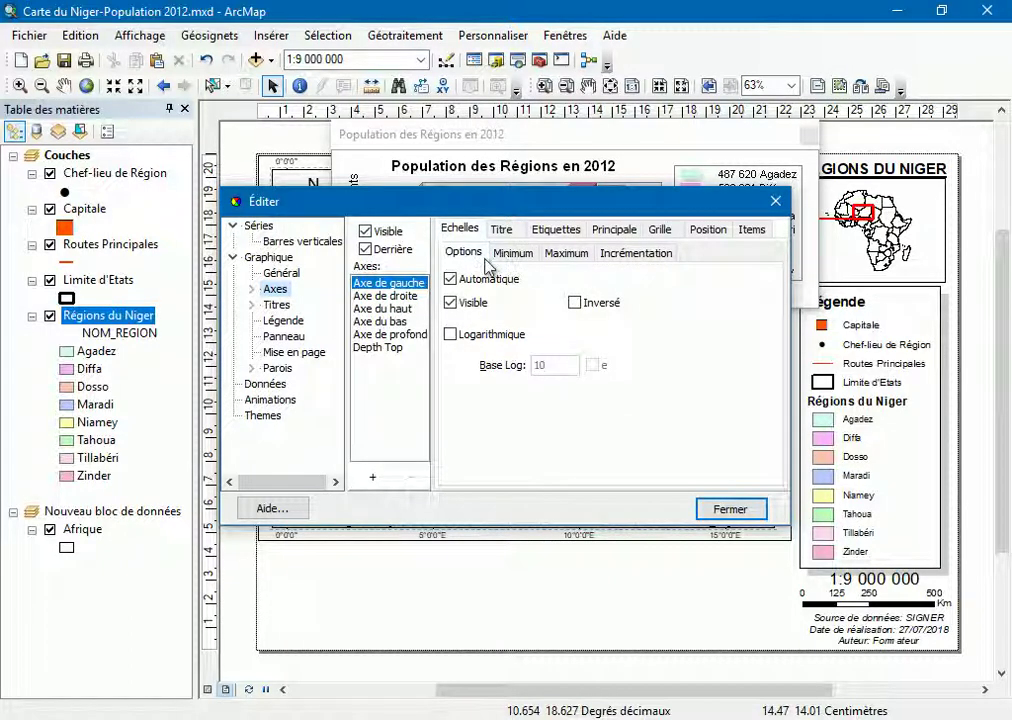
click(502, 231)
click(598, 291)
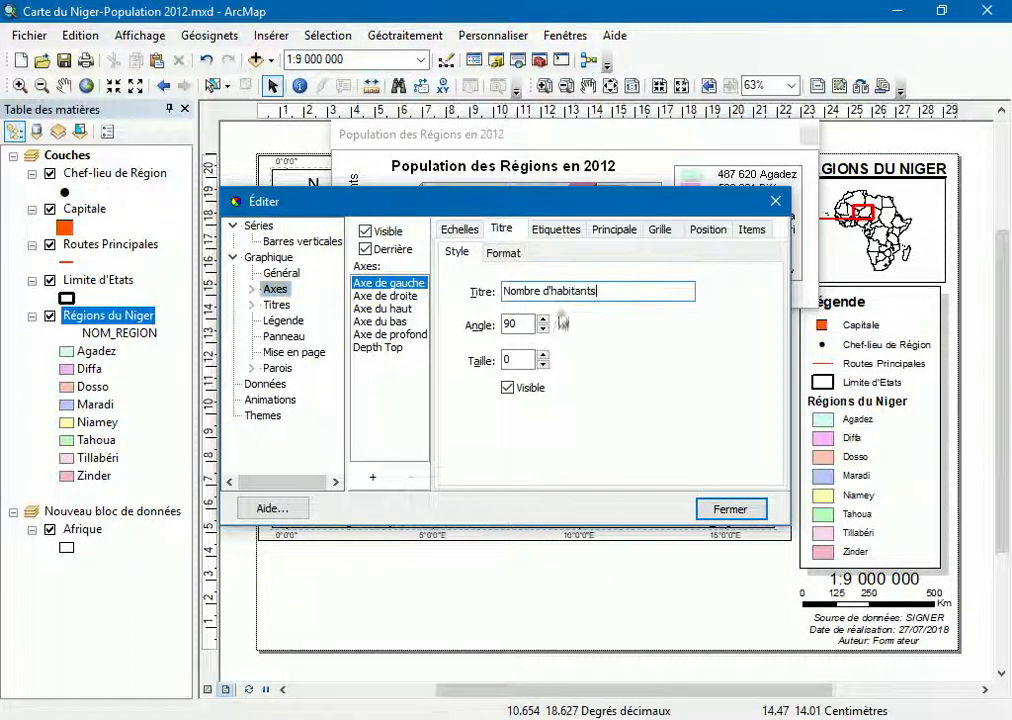
click(381, 321)
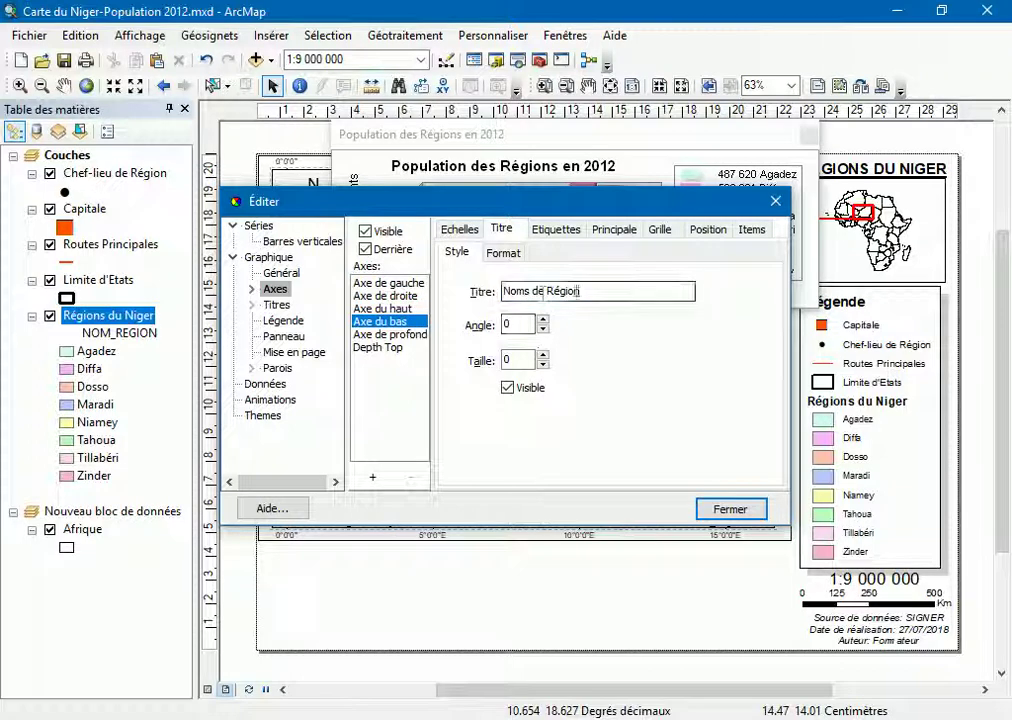
click(535, 291)
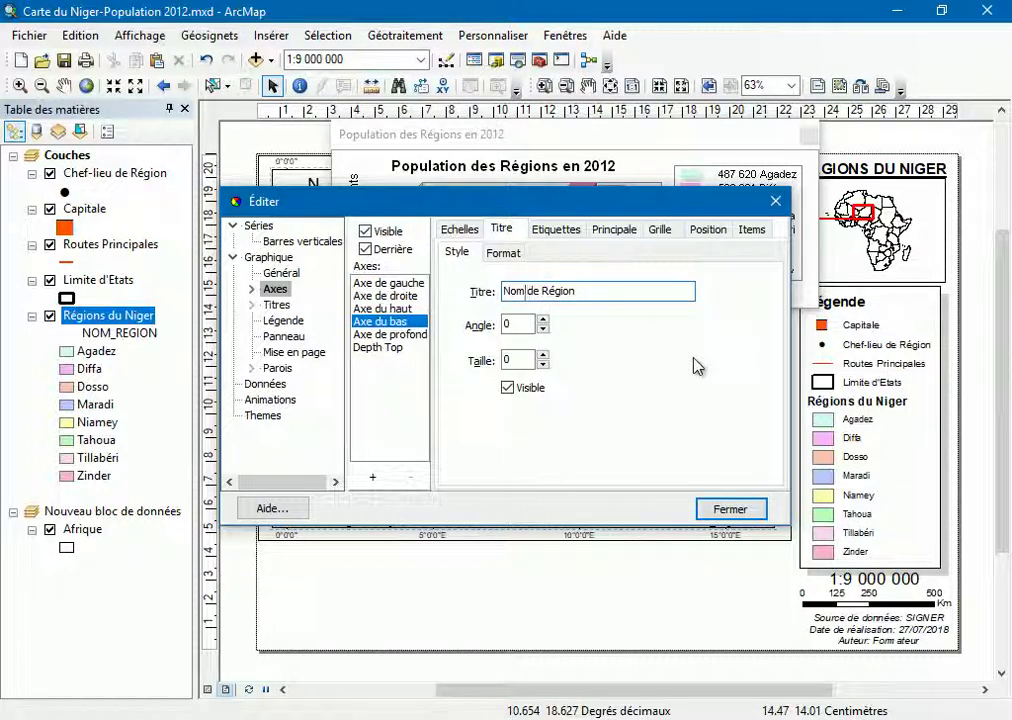
click(748, 511)
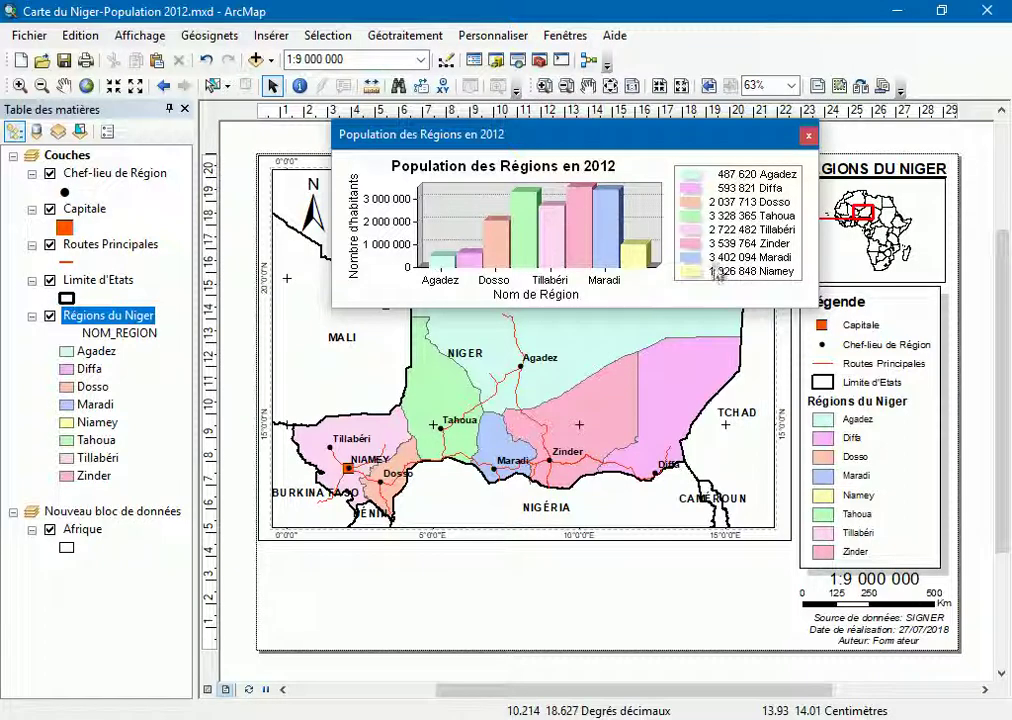
Add the population diagram to the page layout and move it into the empty area below the map frame
right_click(567, 214)
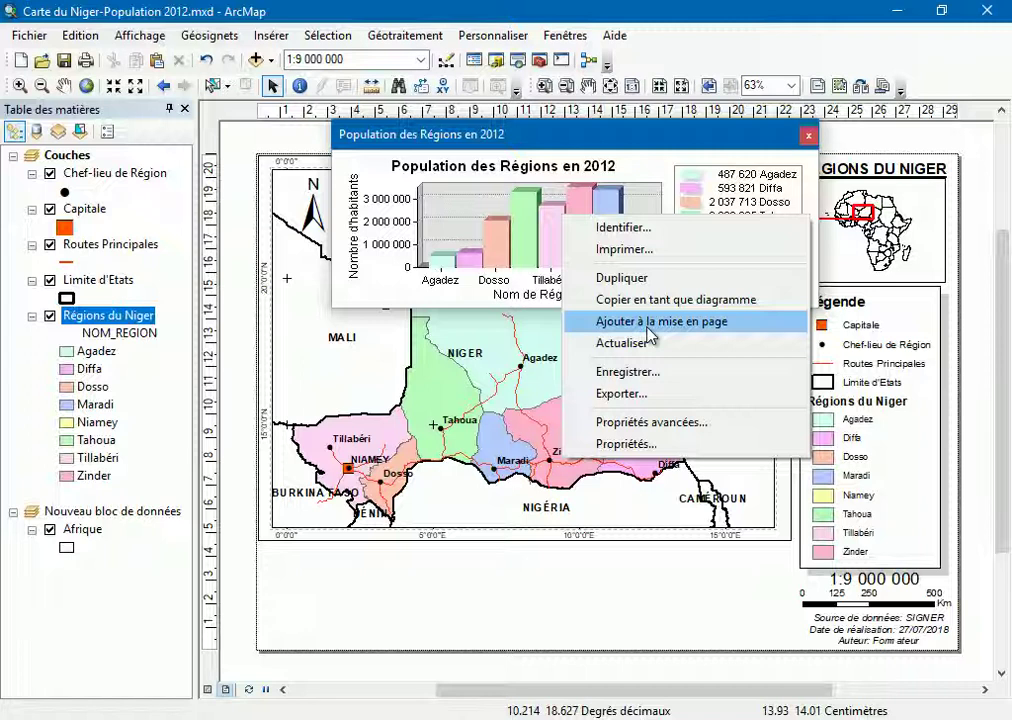
click(697, 333)
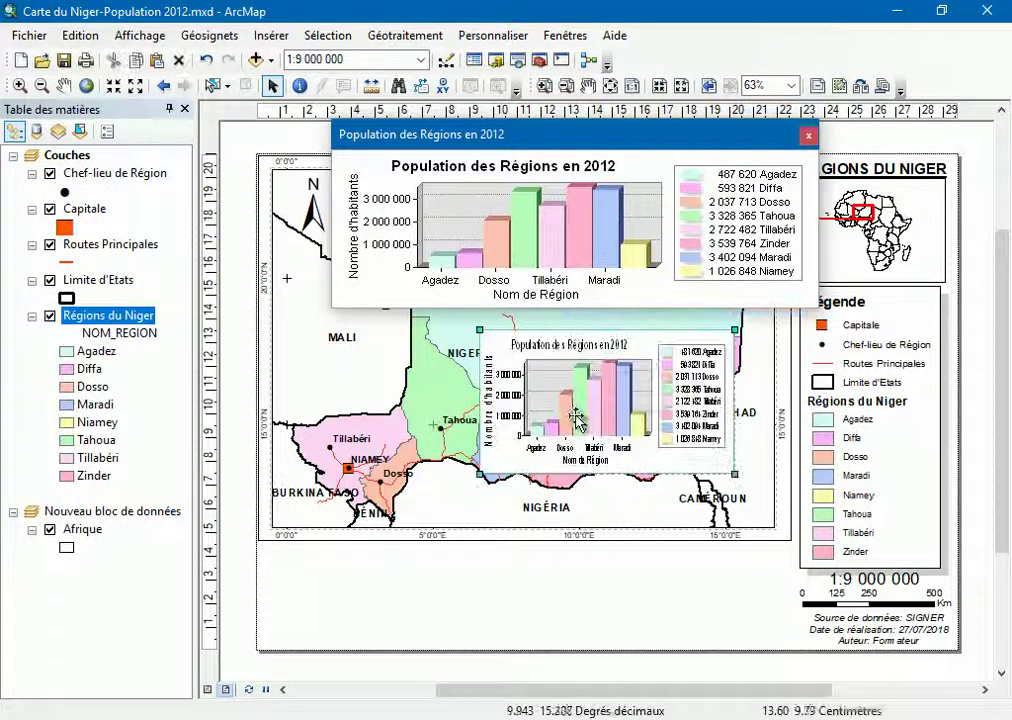
drag(627, 404, 505, 597)
Resize the placed diagram and fit it into the lower-left corner of the page beneath the map, then deselect it
drag(437, 585, 412, 570)
drag(508, 520, 437, 545)
mouse_move(368, 573)
mouse_down()
mouse_move(380, 590)
mouse_move(393, 580)
mouse_move(380, 588)
mouse_up()
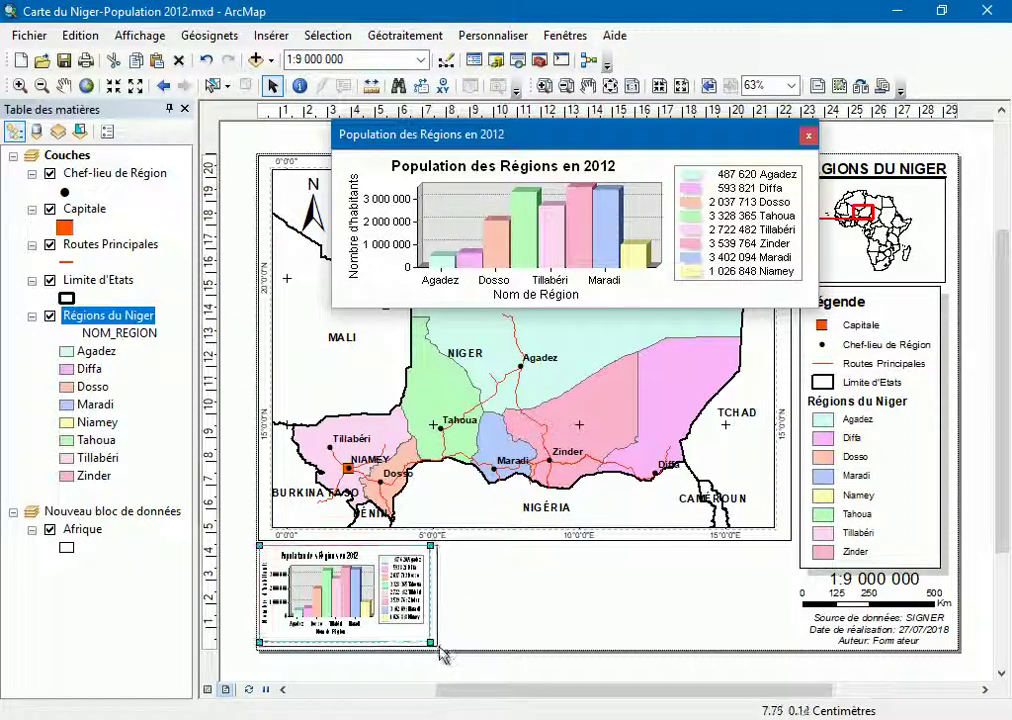
drag(438, 648, 442, 651)
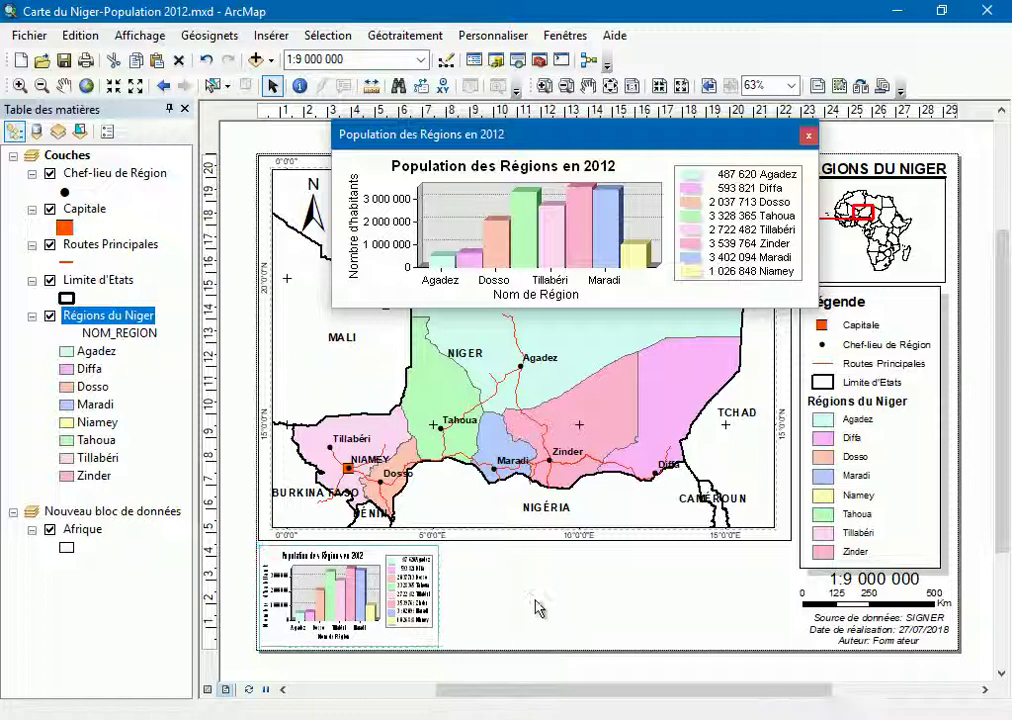
click(561, 551)
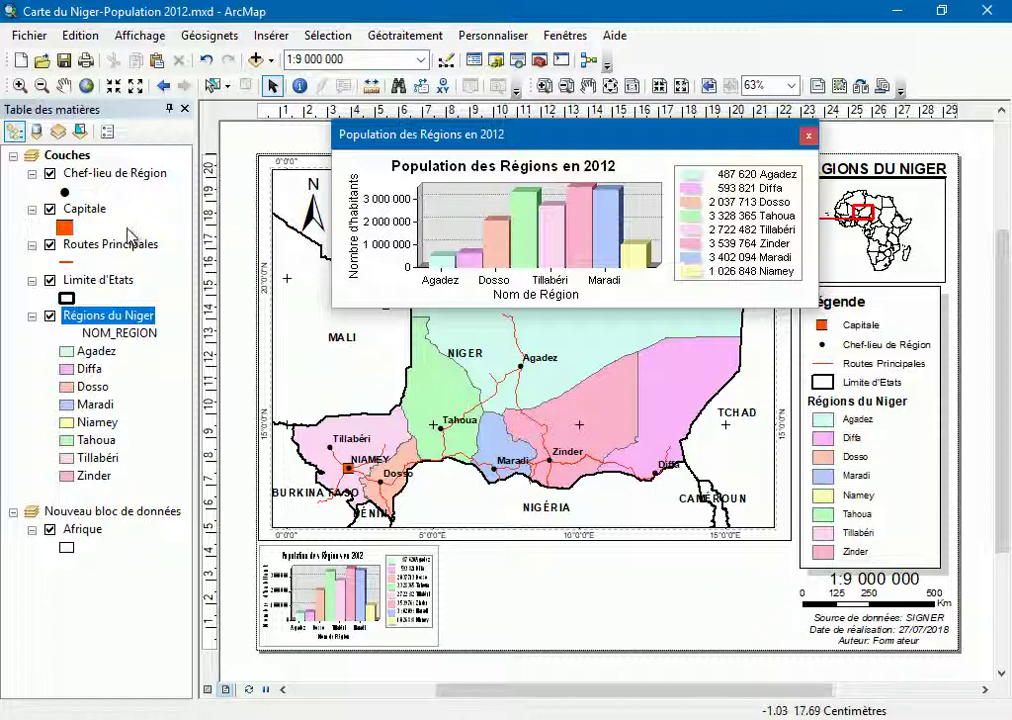
In the Régions du Niger layer properties, keep only NOM_REGION, the 2012, 1977, 1988 and 2001 population fields and ESTIMATION EN 2010 visible
right_click(100, 316)
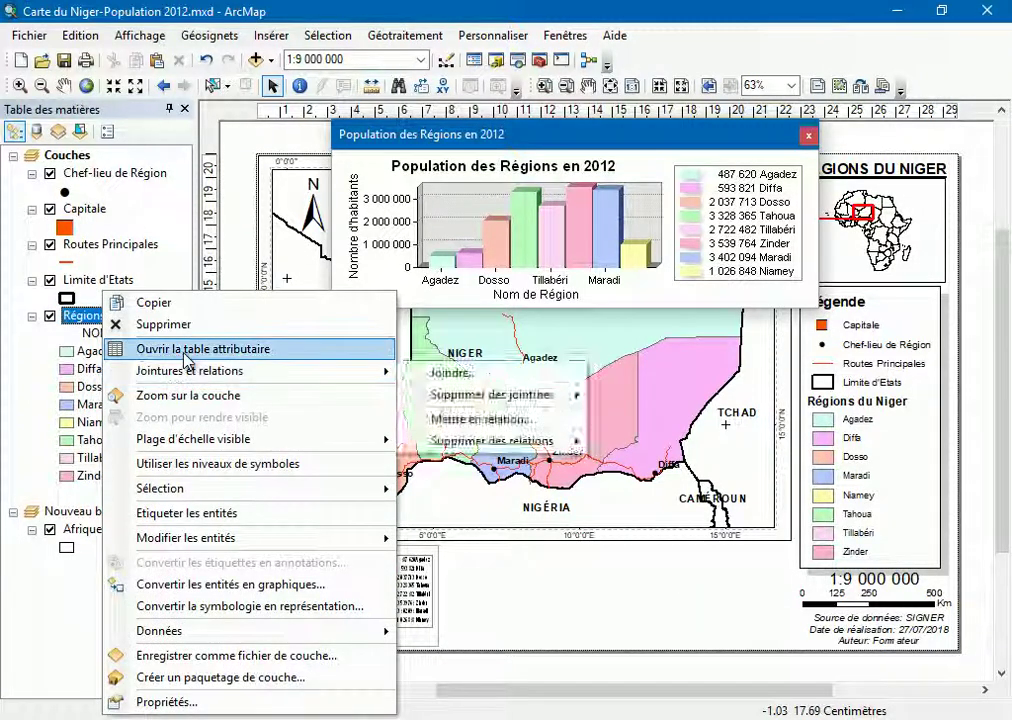
click(95, 323)
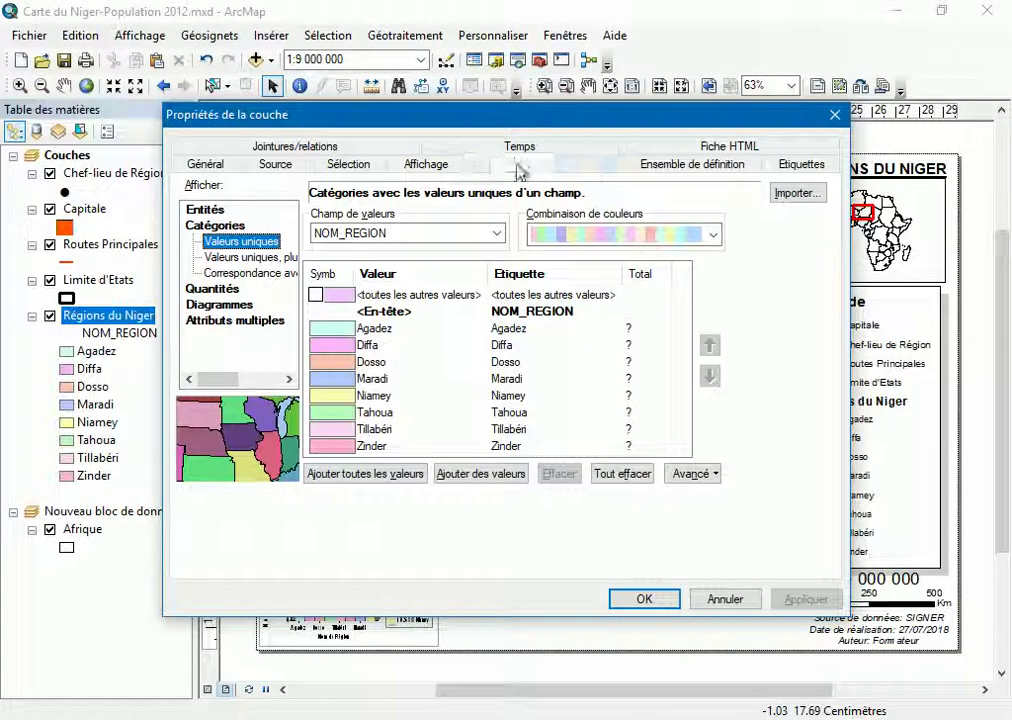
click(587, 166)
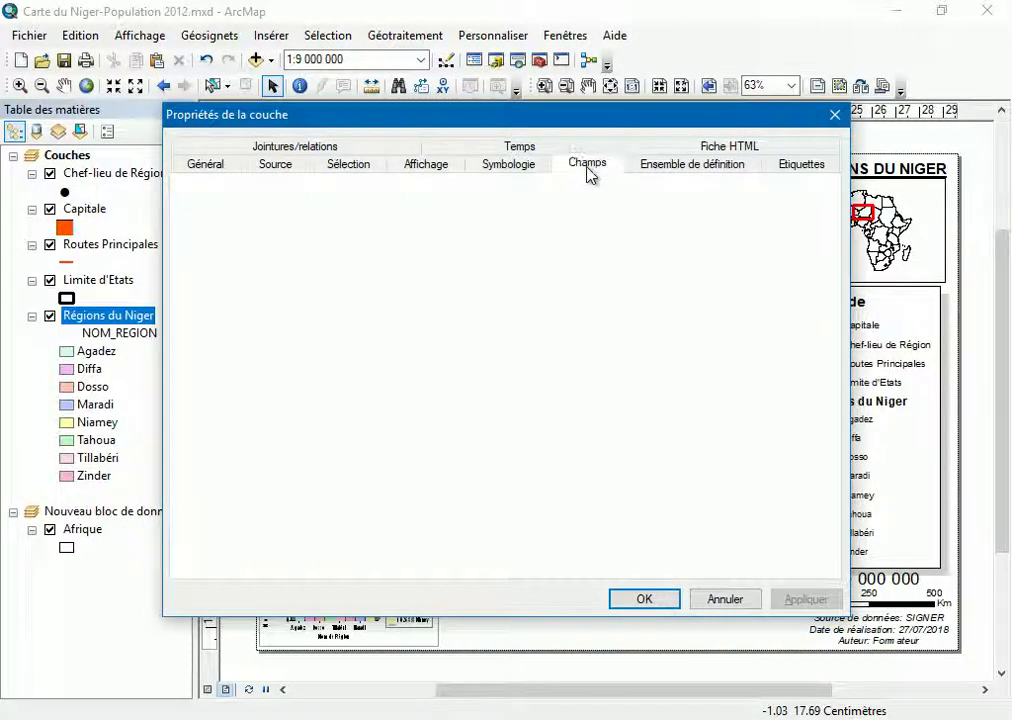
click(185, 234)
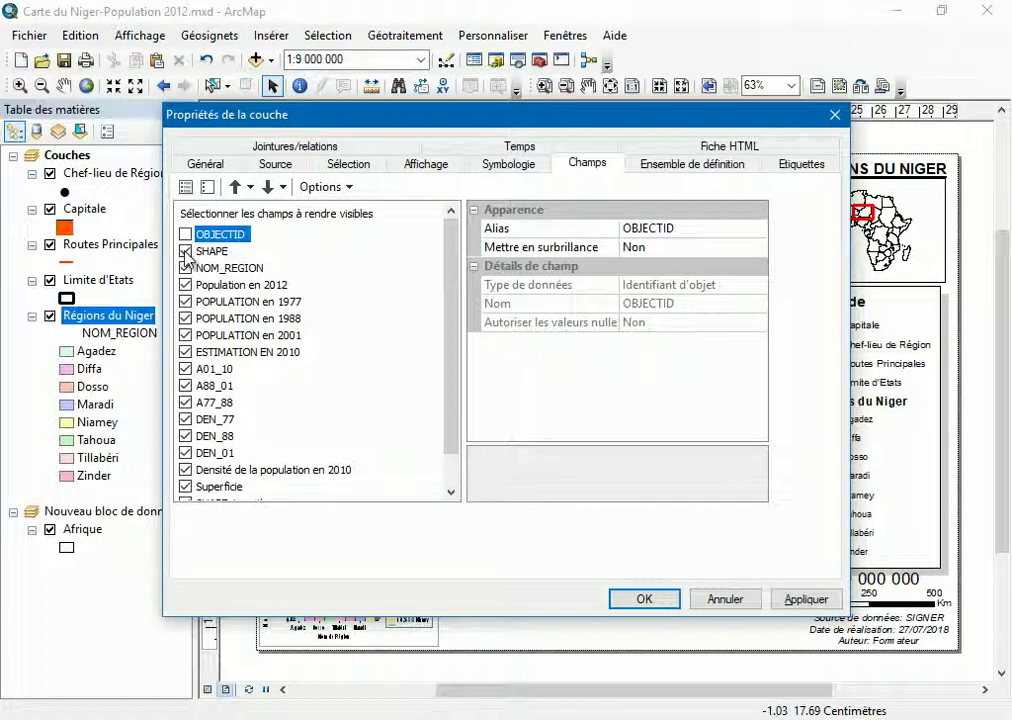
scroll(298, 458, down, 1)
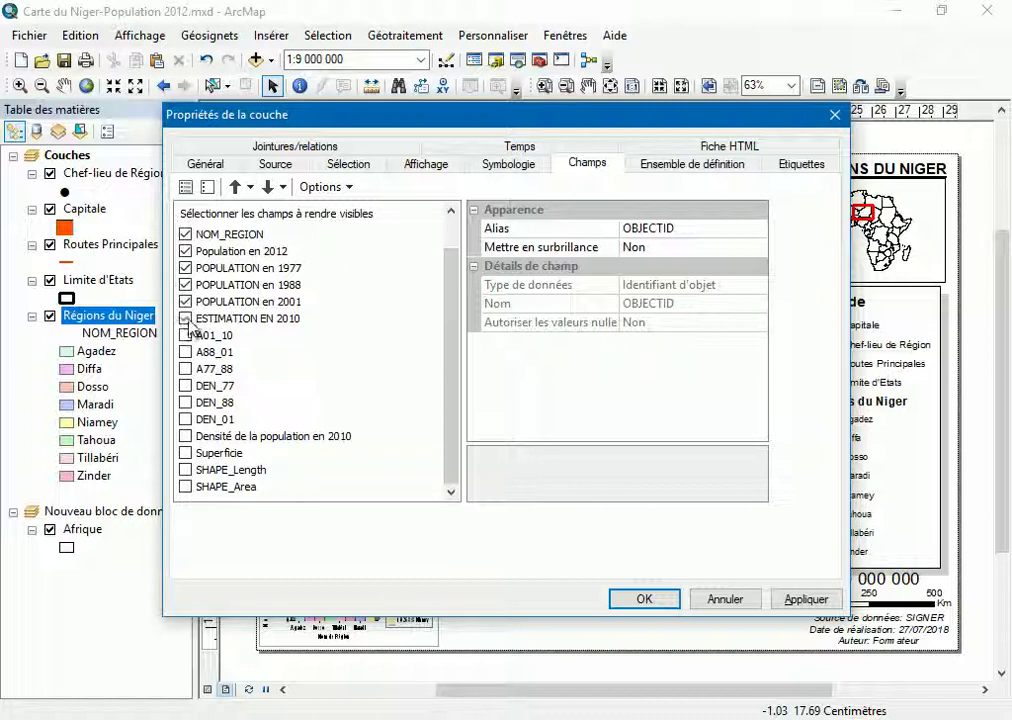
Reorder the population fields from newest to oldest (2012, 2010, 2001, 1988, 1977) and apply the layer properties
click(219, 318)
click(235, 187)
click(235, 187)
click(235, 187)
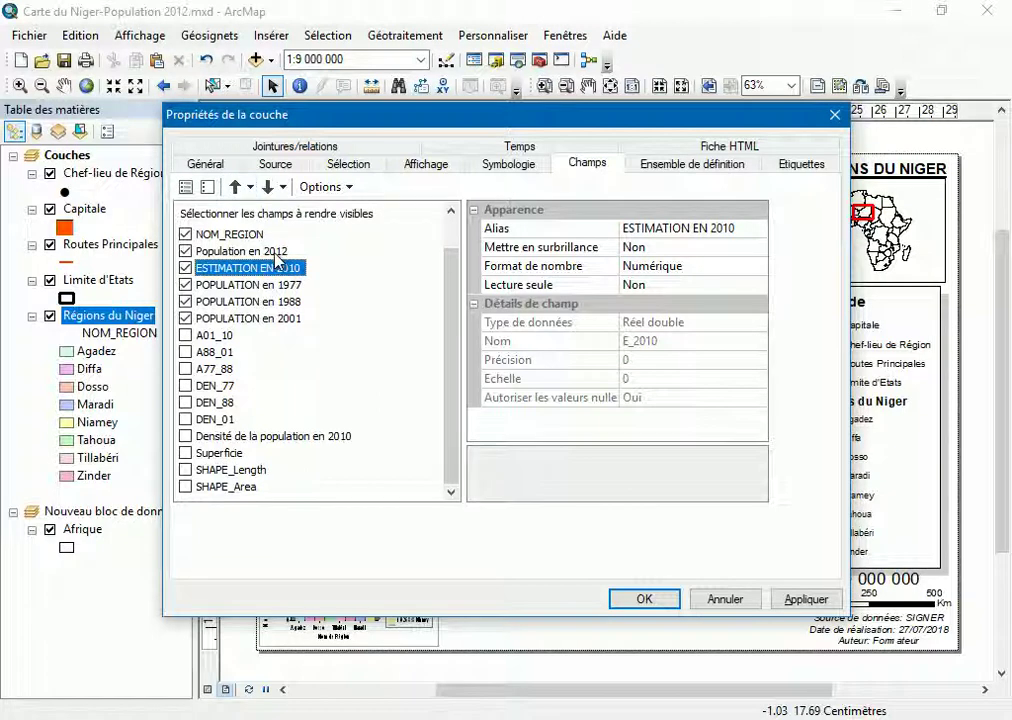
click(272, 318)
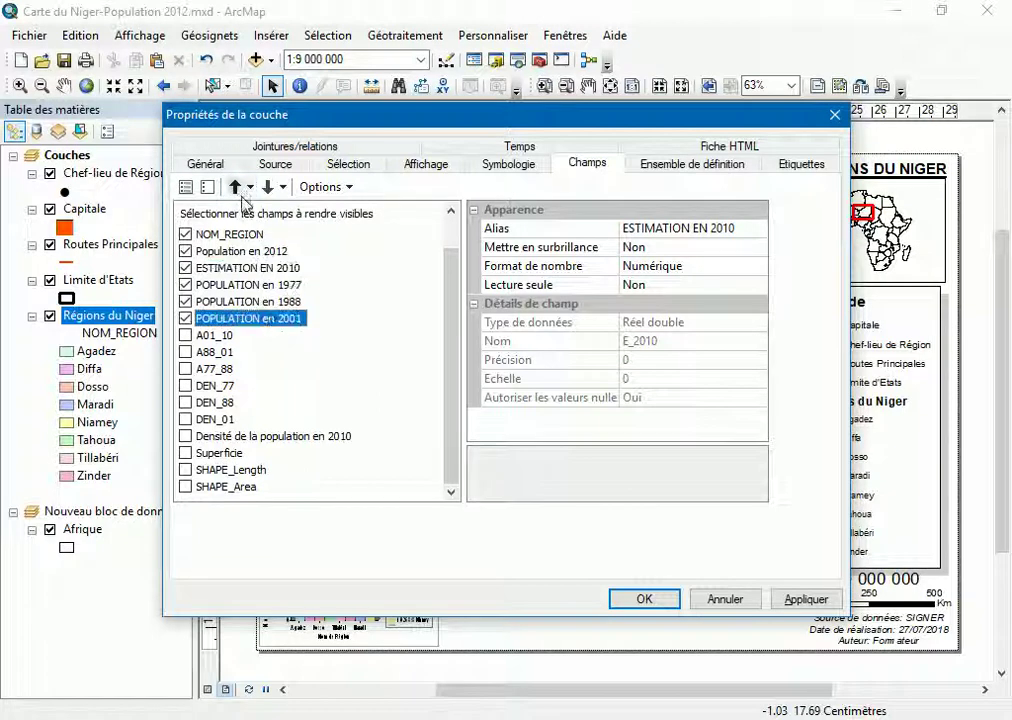
click(235, 187)
click(235, 187)
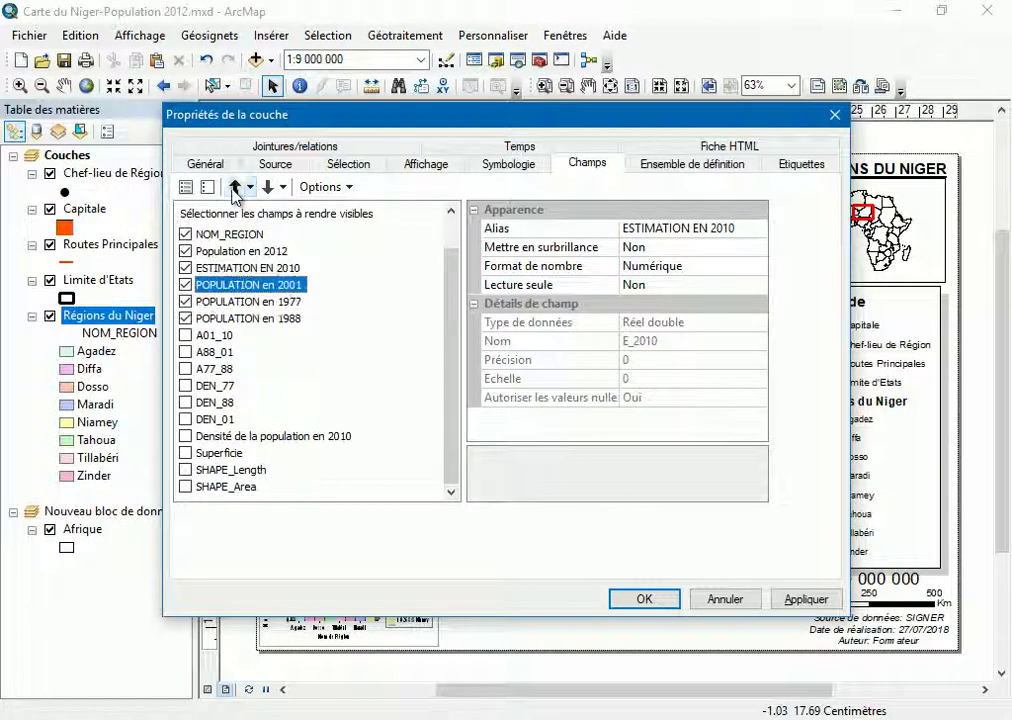
click(266, 320)
click(235, 187)
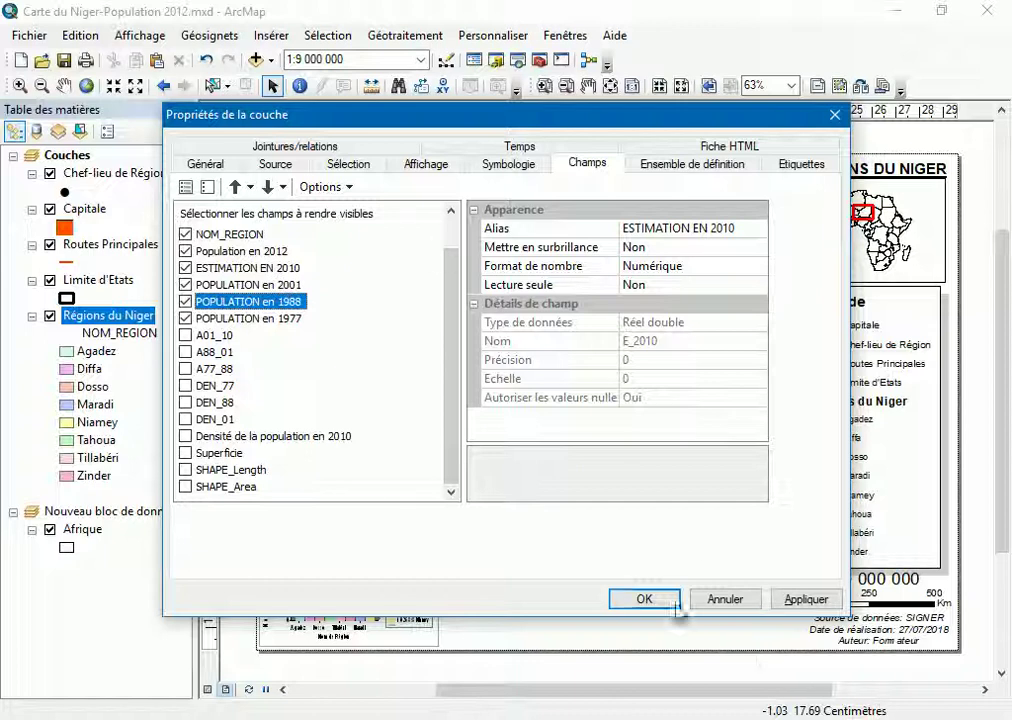
click(826, 600)
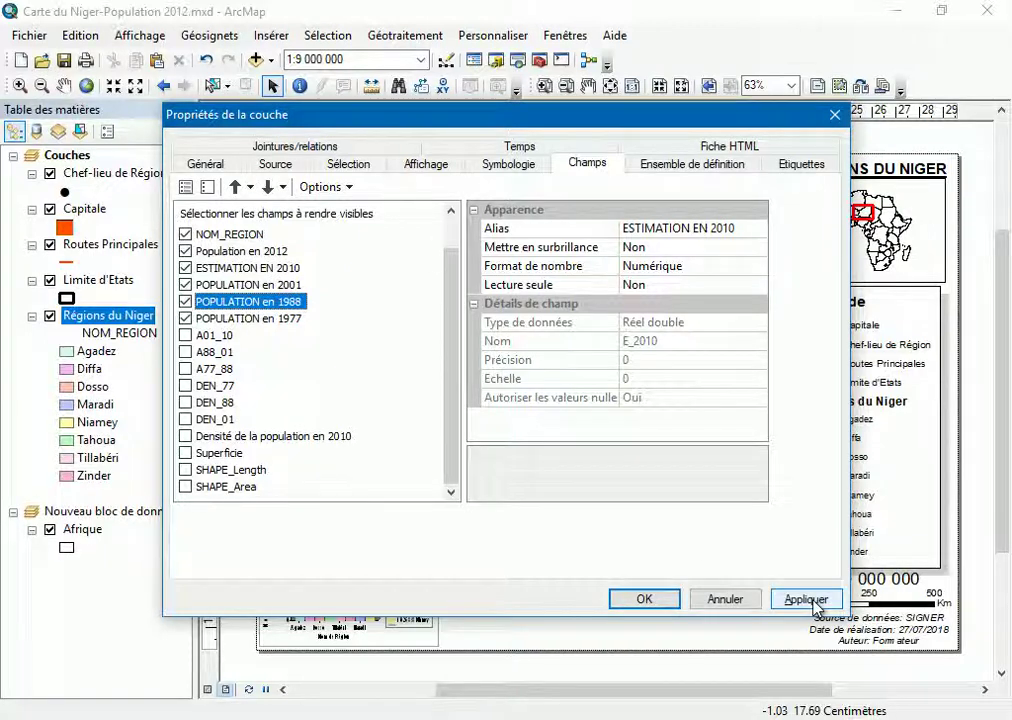
click(663, 603)
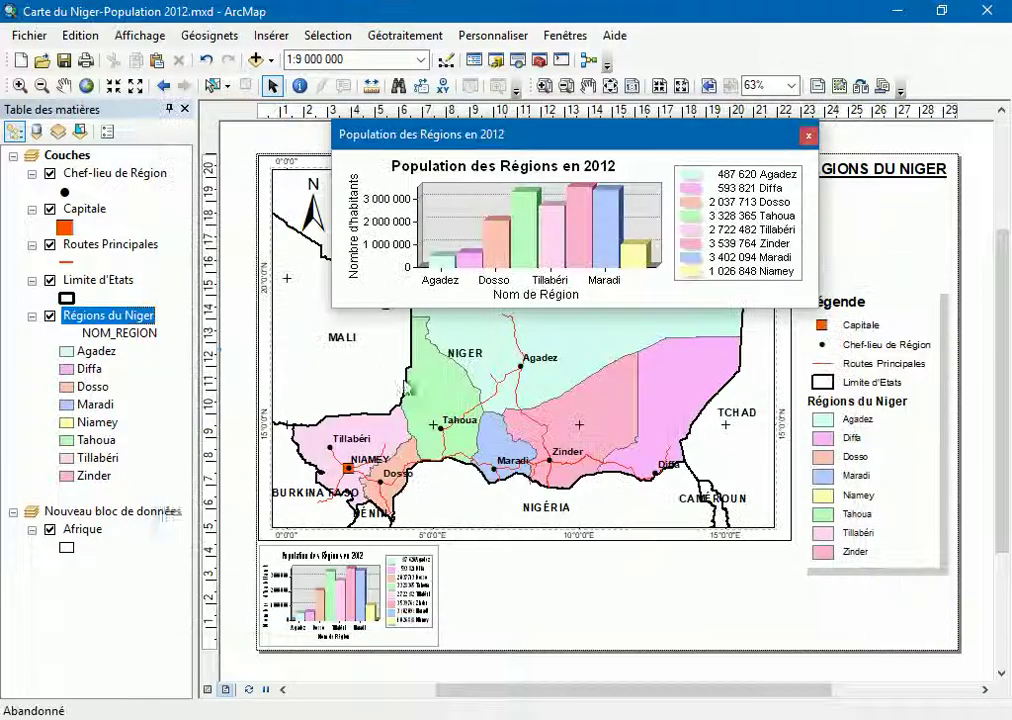
Open the attribute table of Régions du Niger and set the NOM_REGION field's alias to "Région"
right_click(131, 320)
click(190, 349)
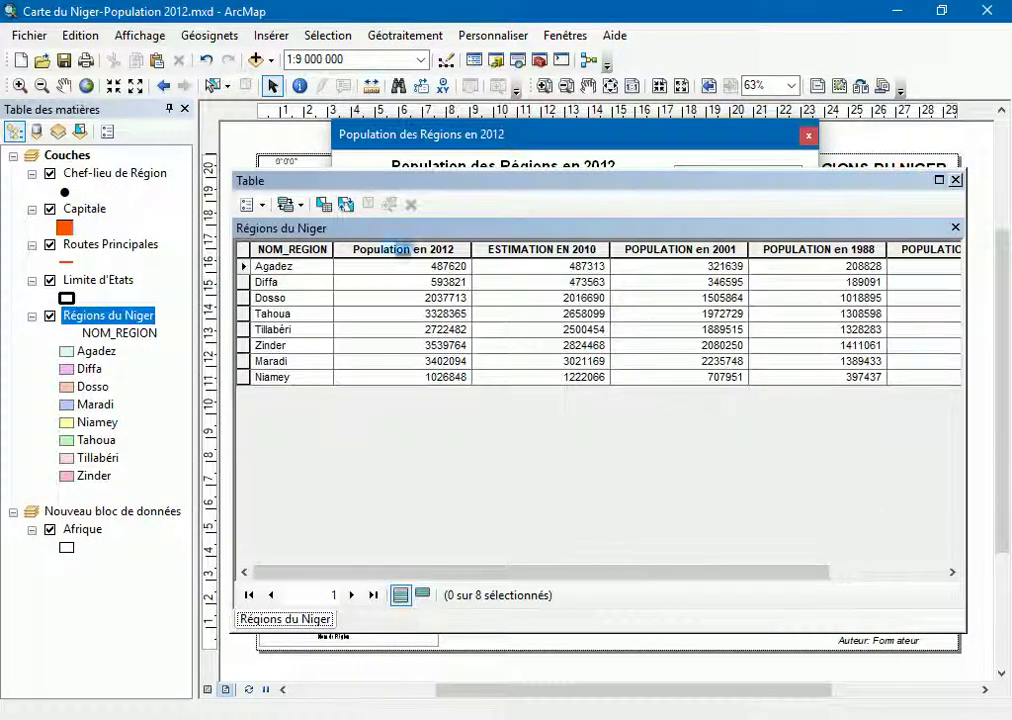
click(312, 252)
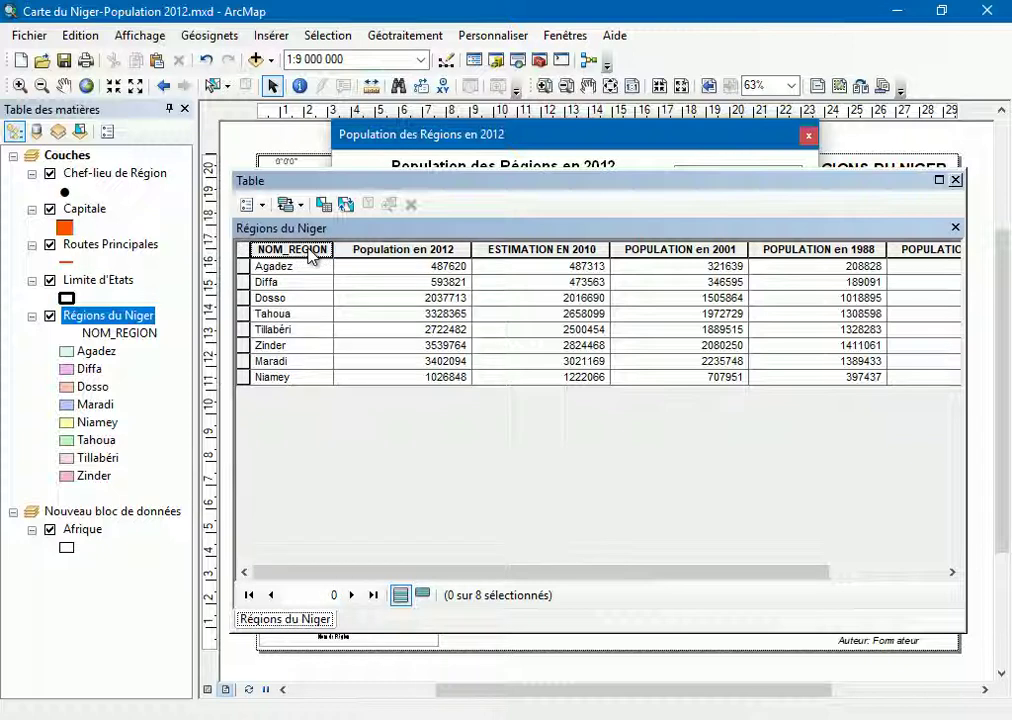
right_click(312, 255)
click(413, 498)
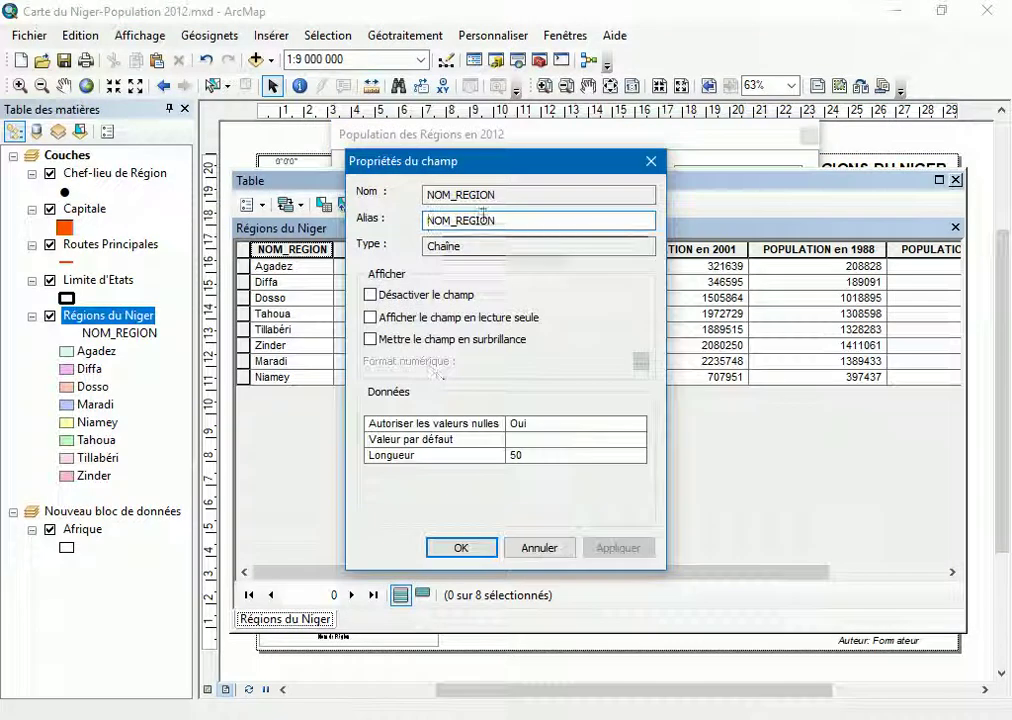
double_click(506, 221)
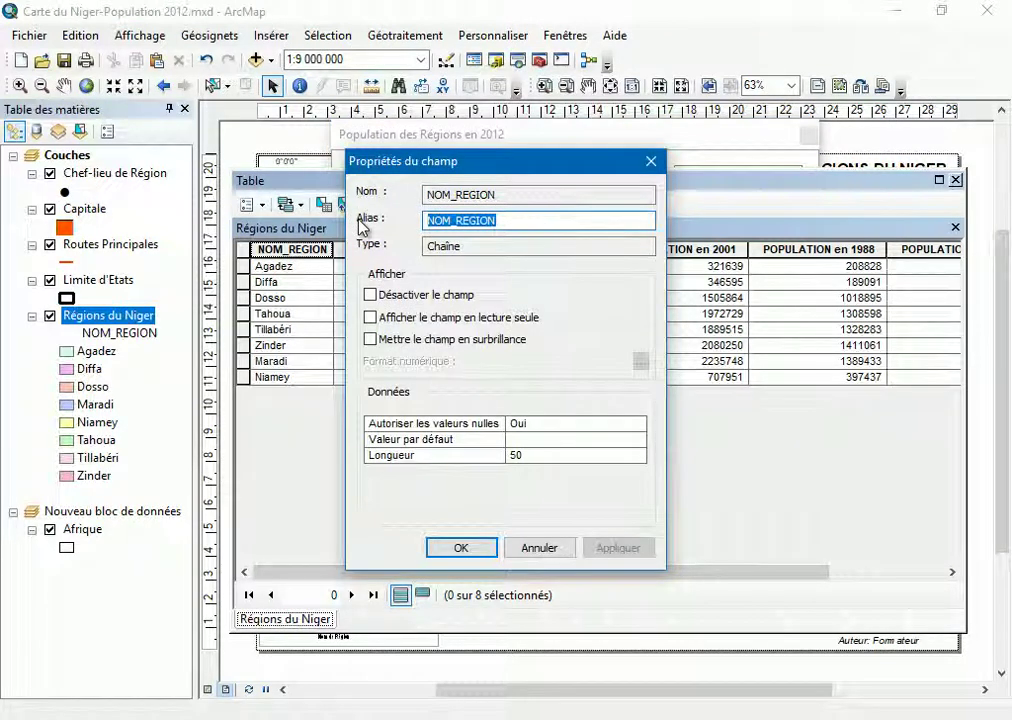
text(Région,)
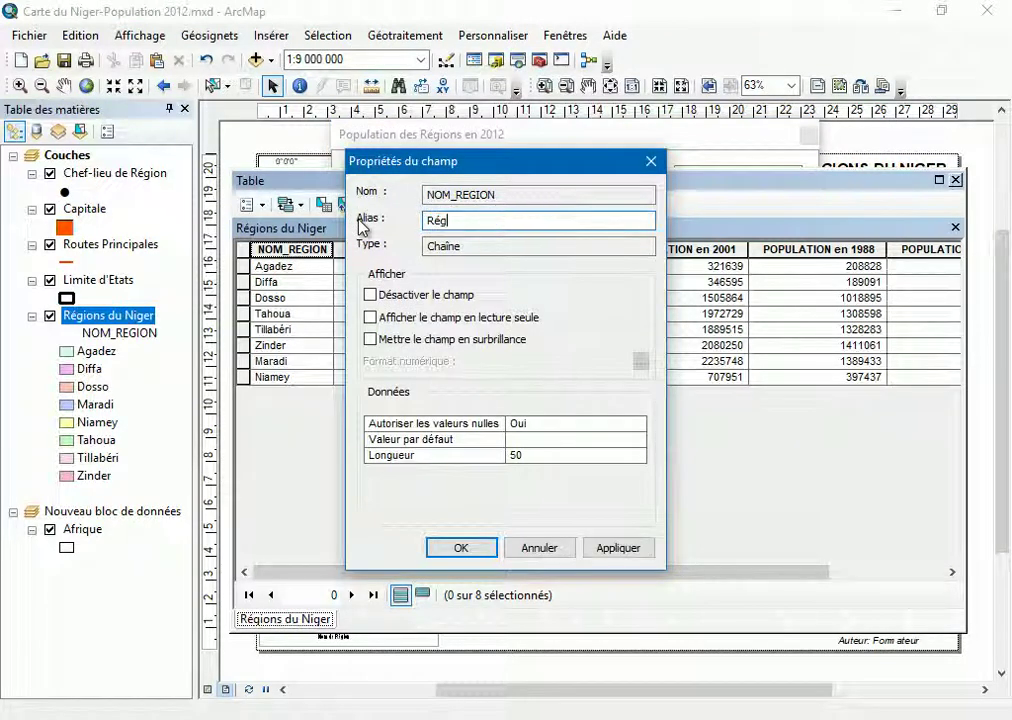
click(462, 547)
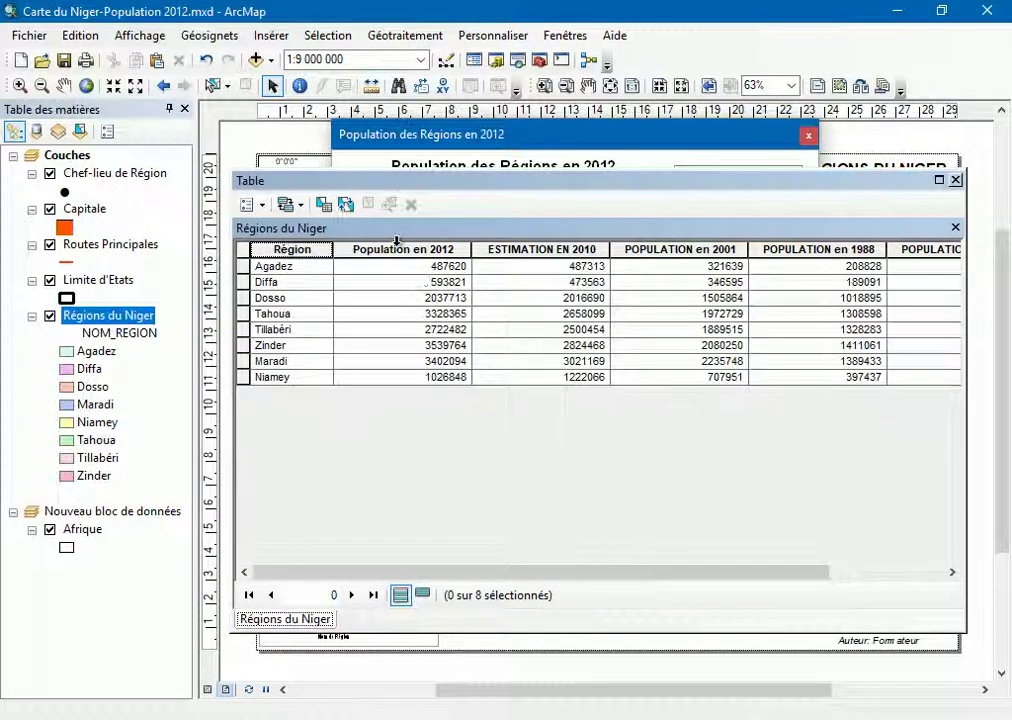
Set the alias of the Population en 2012 field to "2012"
right_click(411, 248)
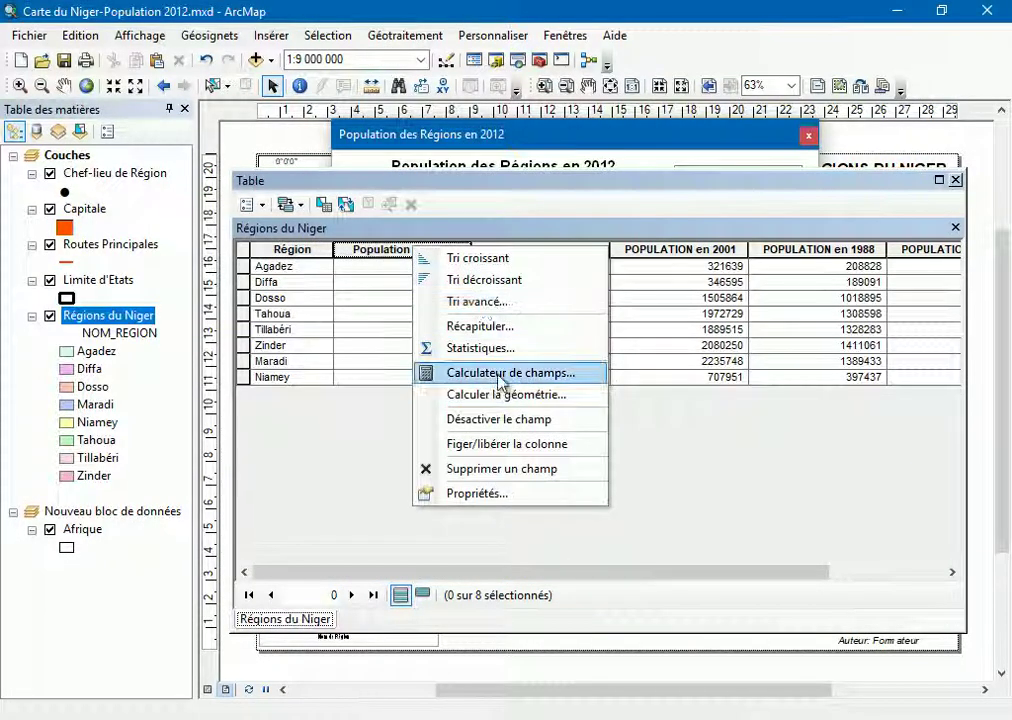
click(500, 491)
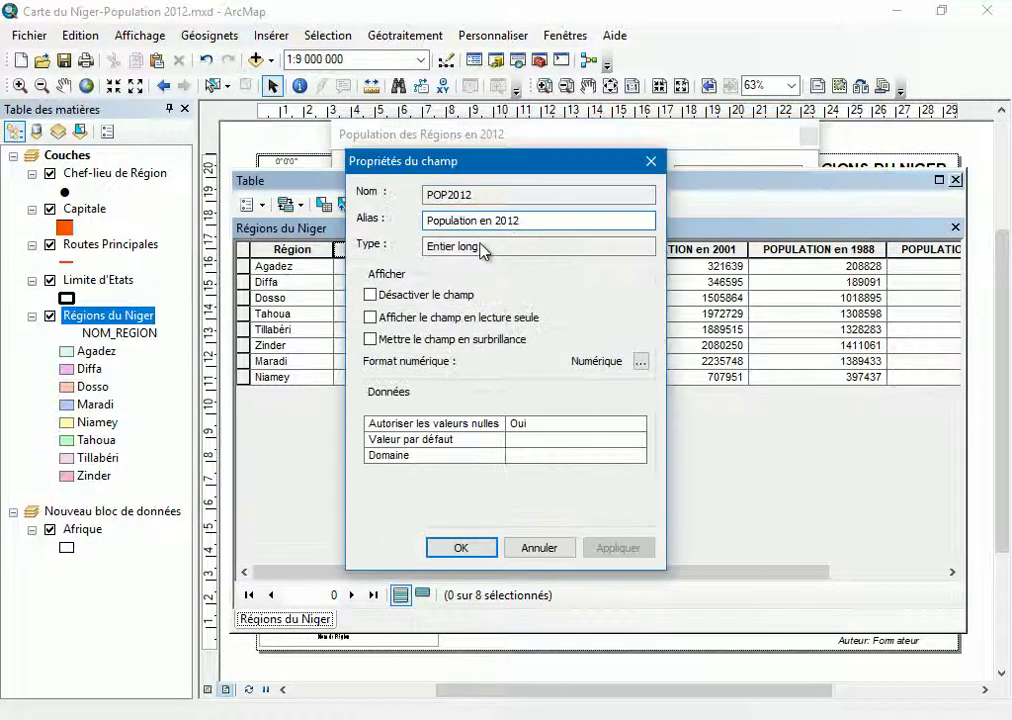
drag(549, 224, 383, 237)
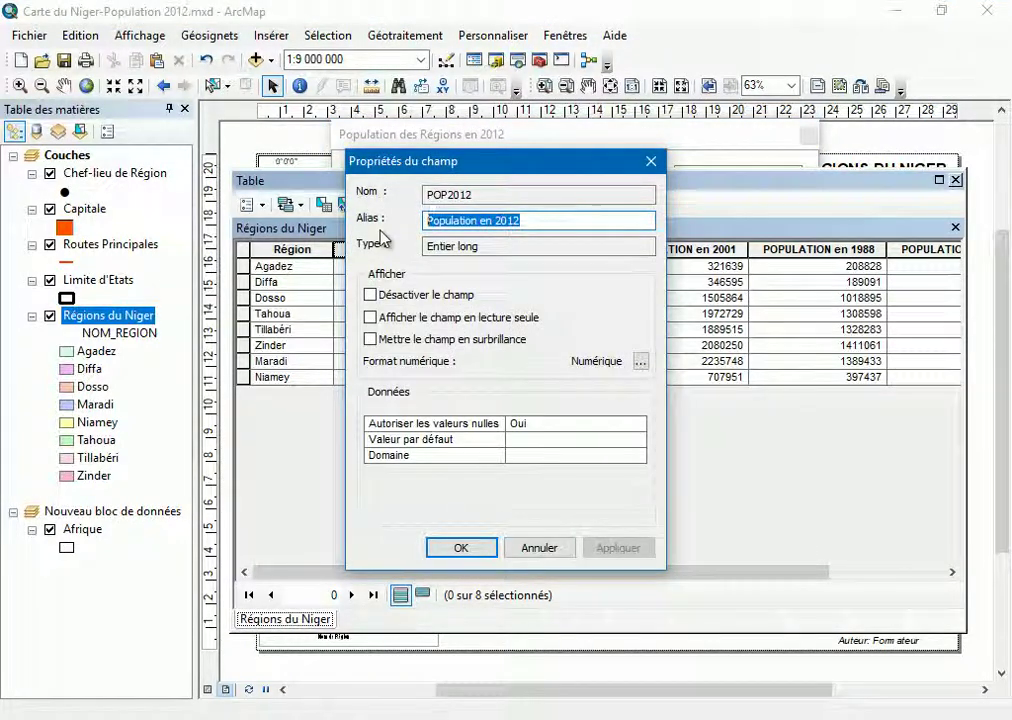
text(2012)
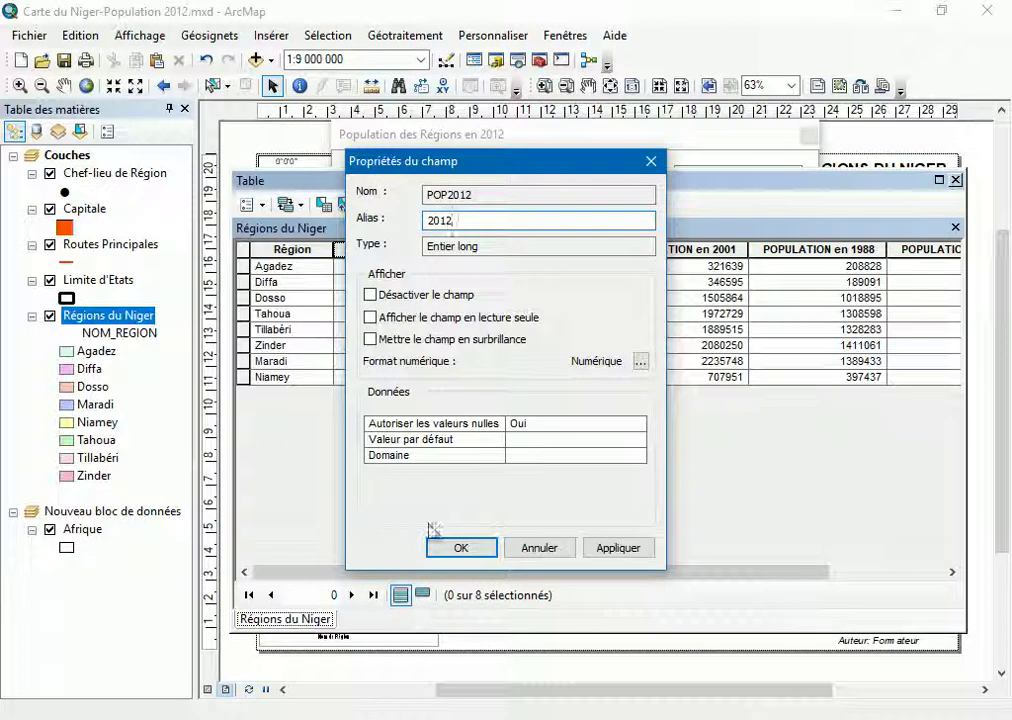
click(466, 550)
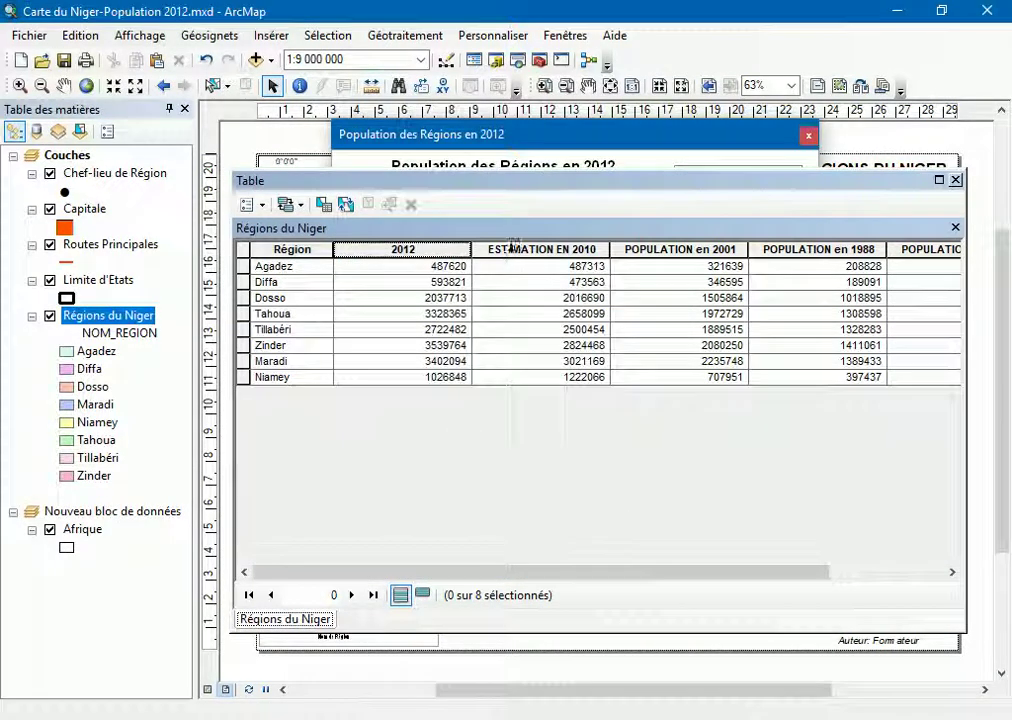
Set the alias of the ESTIMATION EN 2010 field to "2010" in the Régions du Niger attribute table
right_click(515, 250)
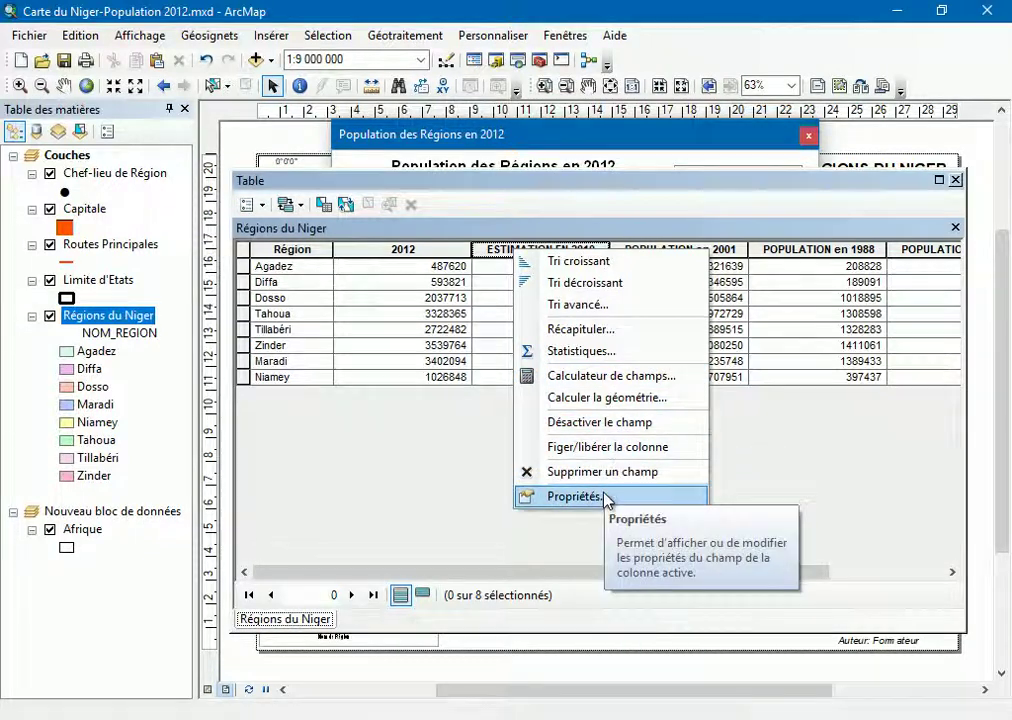
click(585, 496)
click(508, 221)
drag(508, 221, 420, 221)
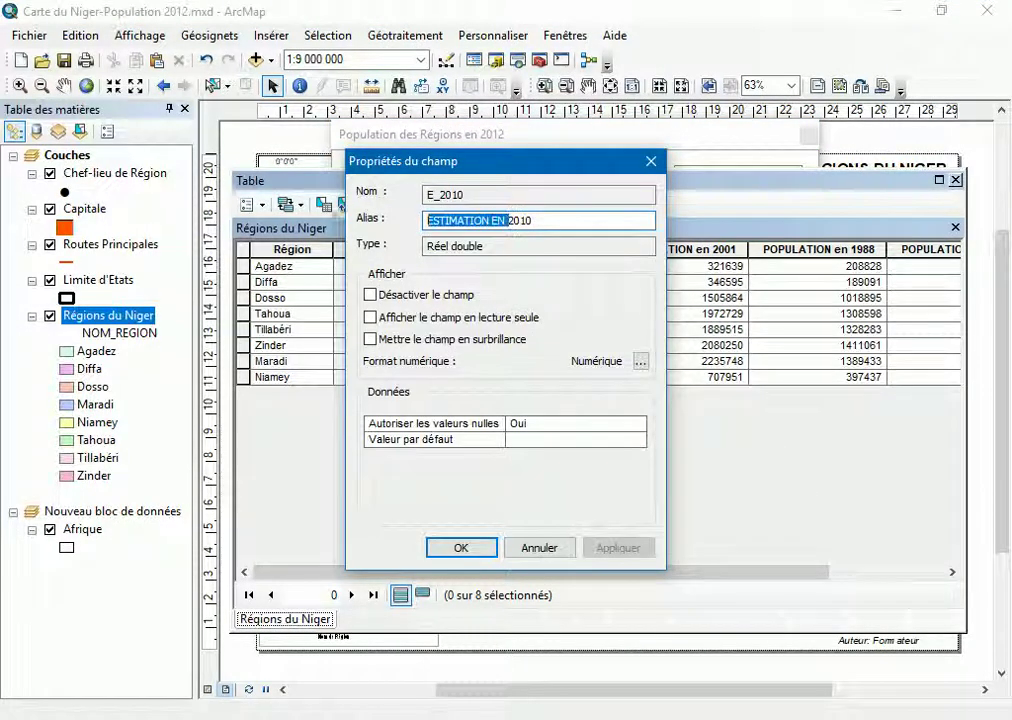
key(BackSpace)
click(468, 548)
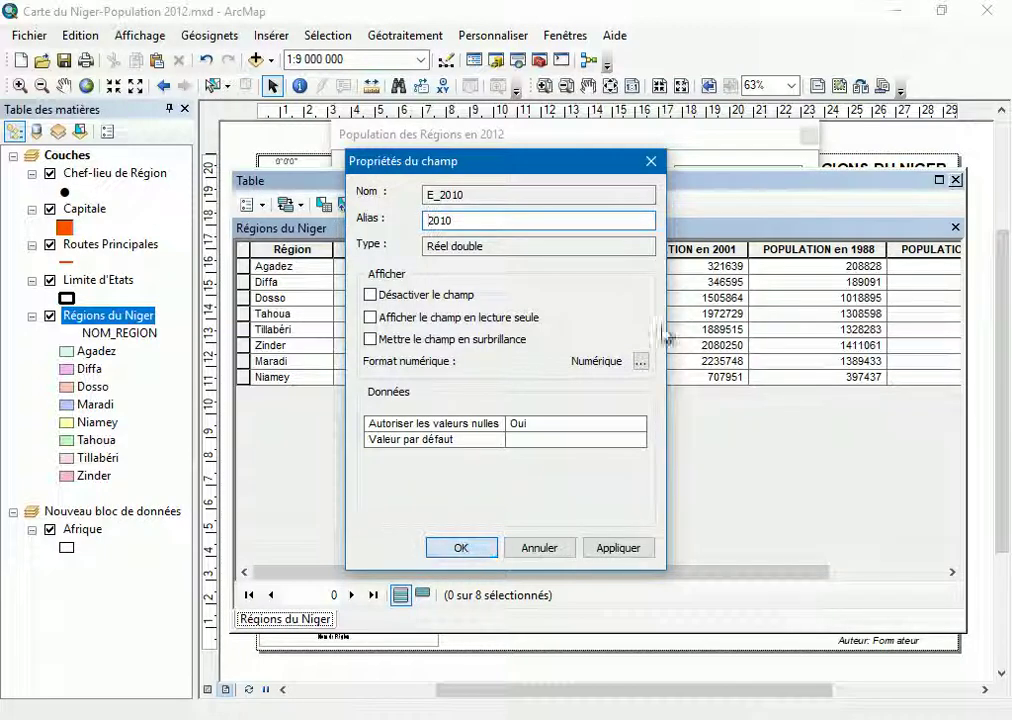
Shorten the alias of the POPULATION en 2001 field to "2001"
right_click(652, 250)
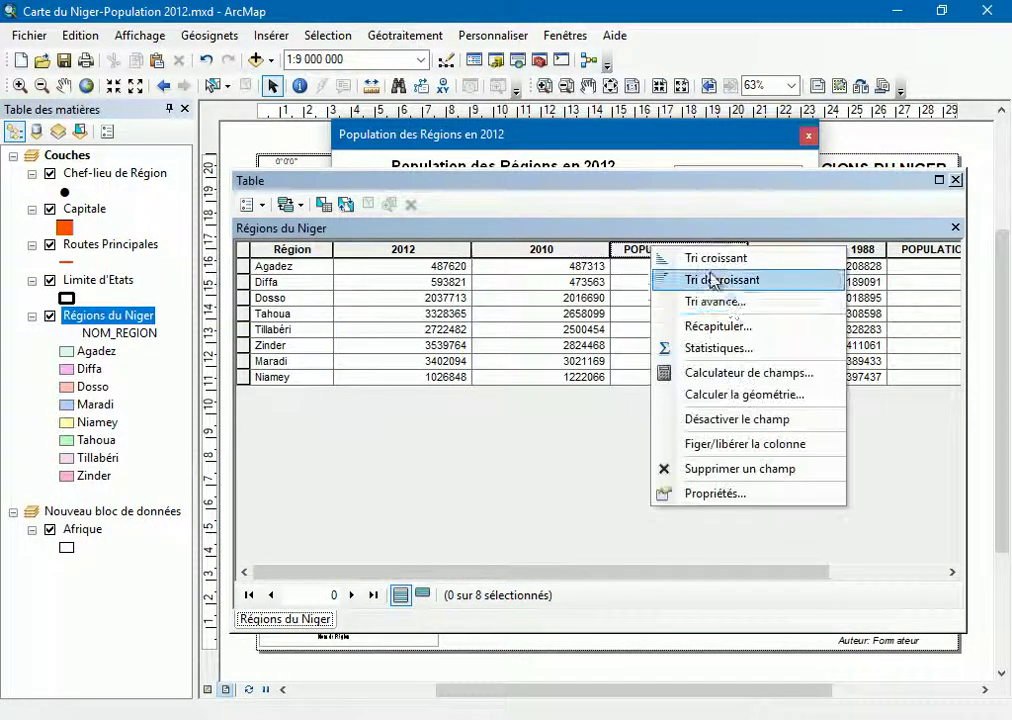
click(757, 492)
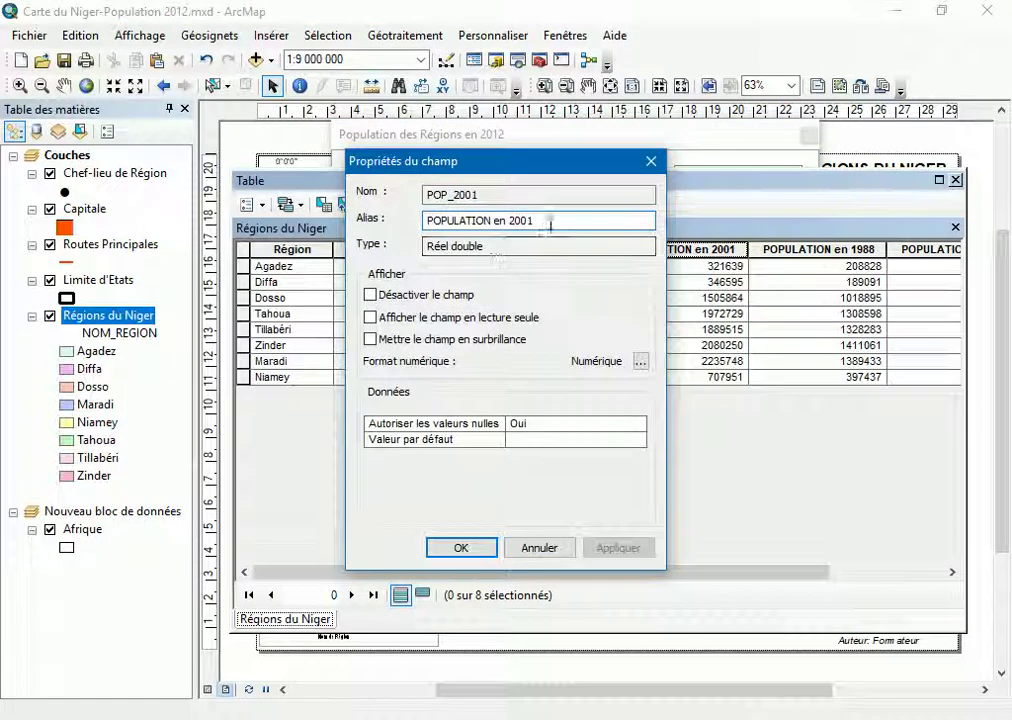
drag(509, 221, 420, 222)
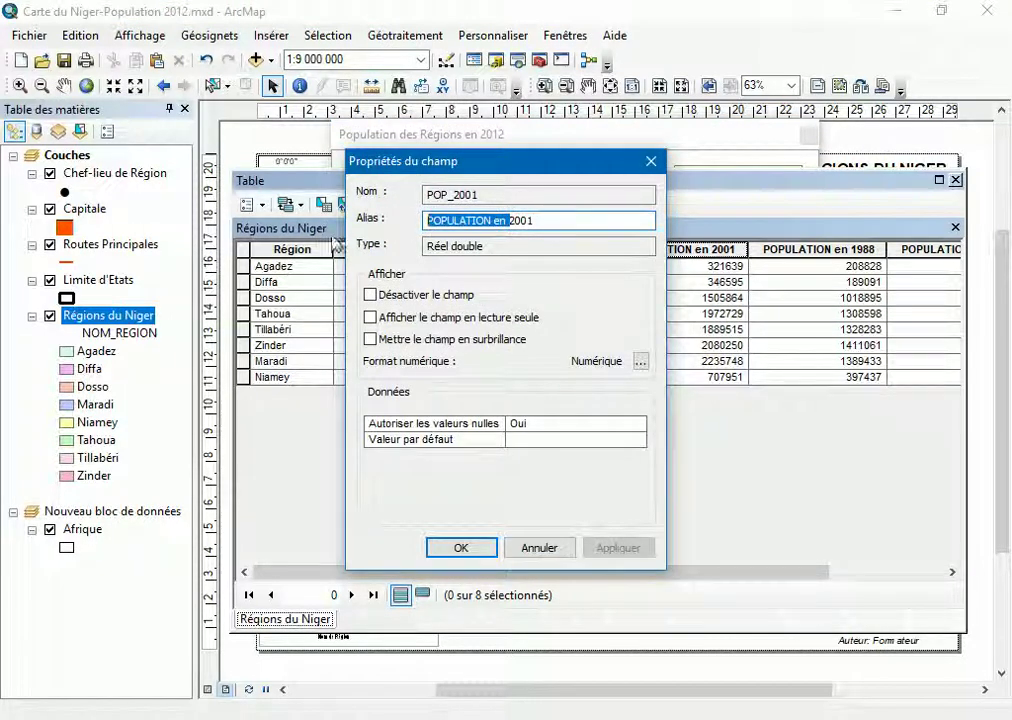
key(BackSpace)
click(468, 548)
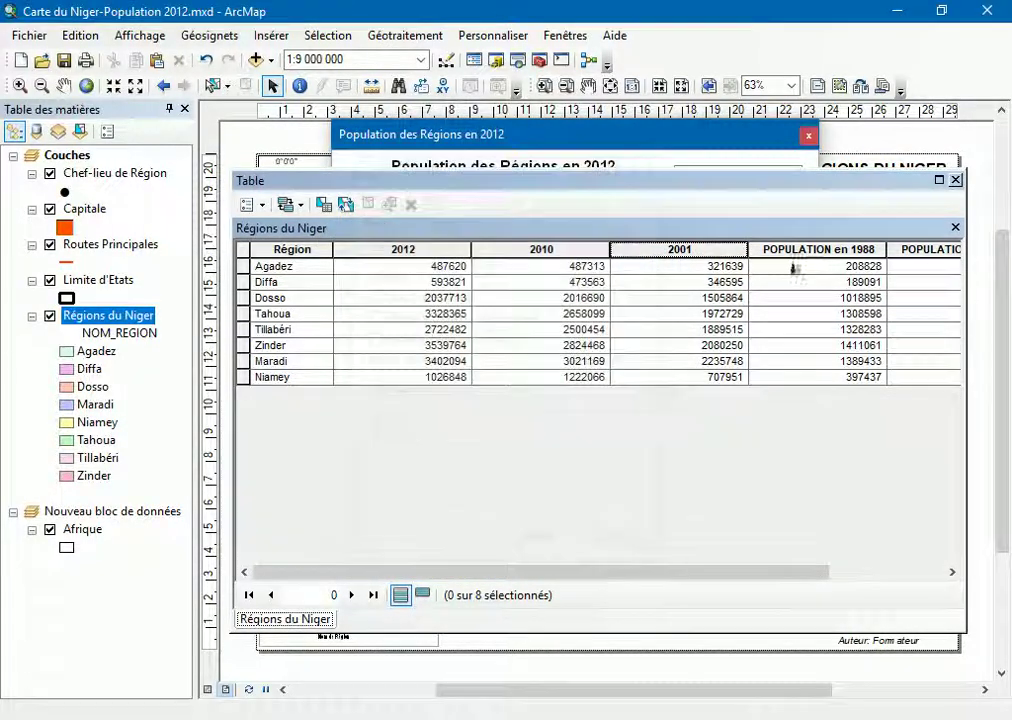
Shorten the alias of the POPULATION en 1988 field to "1988"
right_click(796, 255)
click(886, 499)
drag(505, 220, 427, 220)
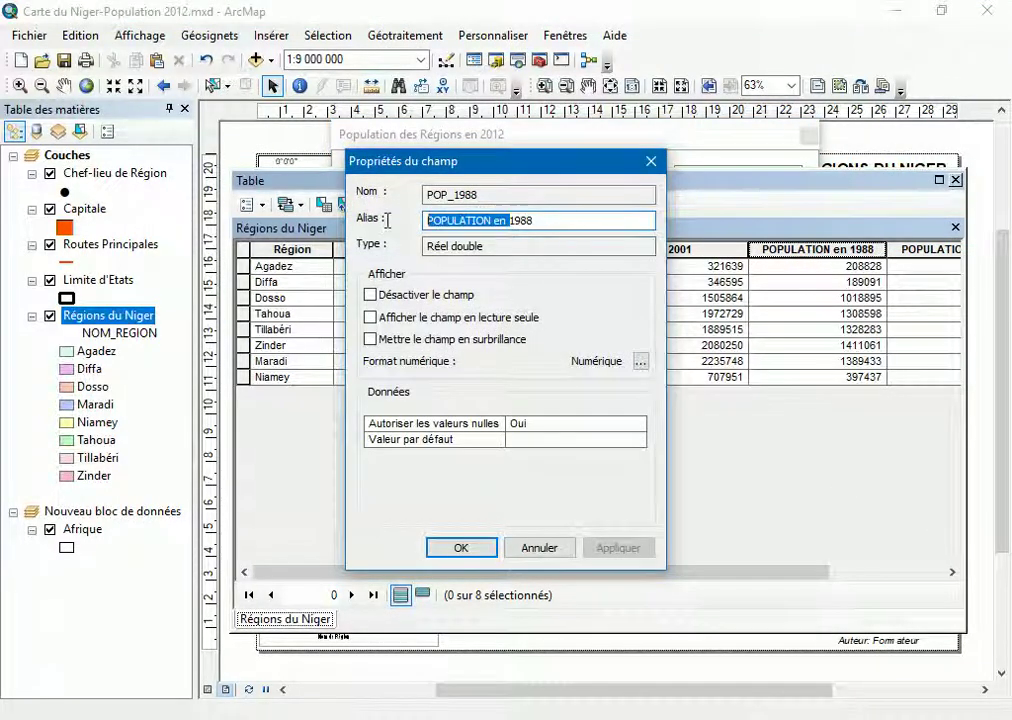
key(BackSpace)
click(461, 547)
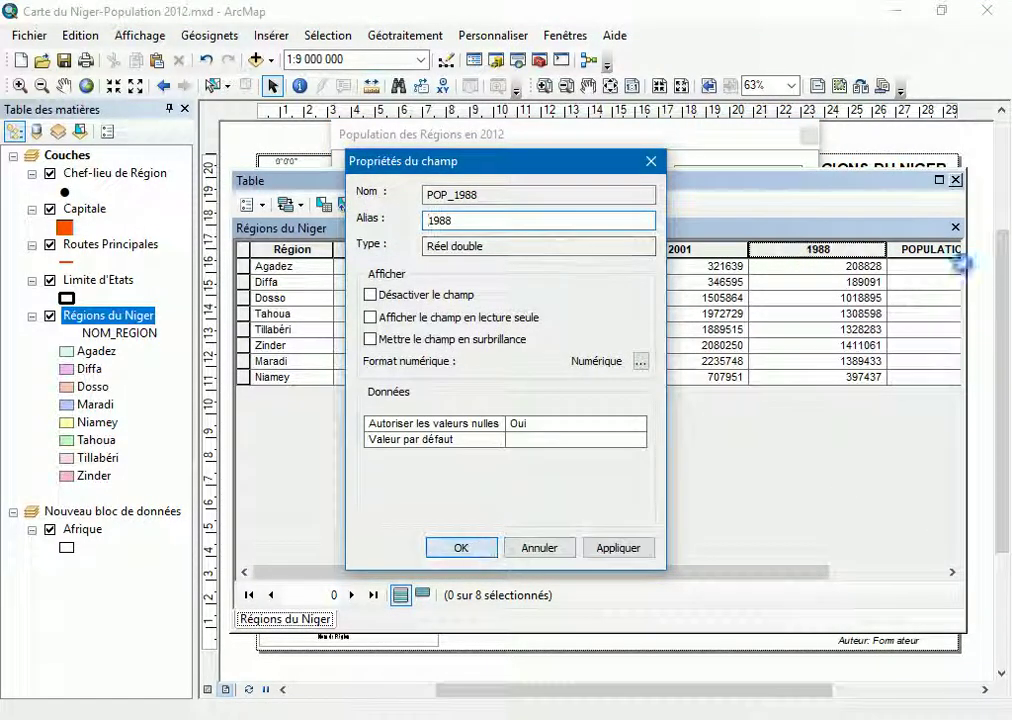
Shorten the alias of the POPULATION en 1977 field to "1977"
right_click(917, 255)
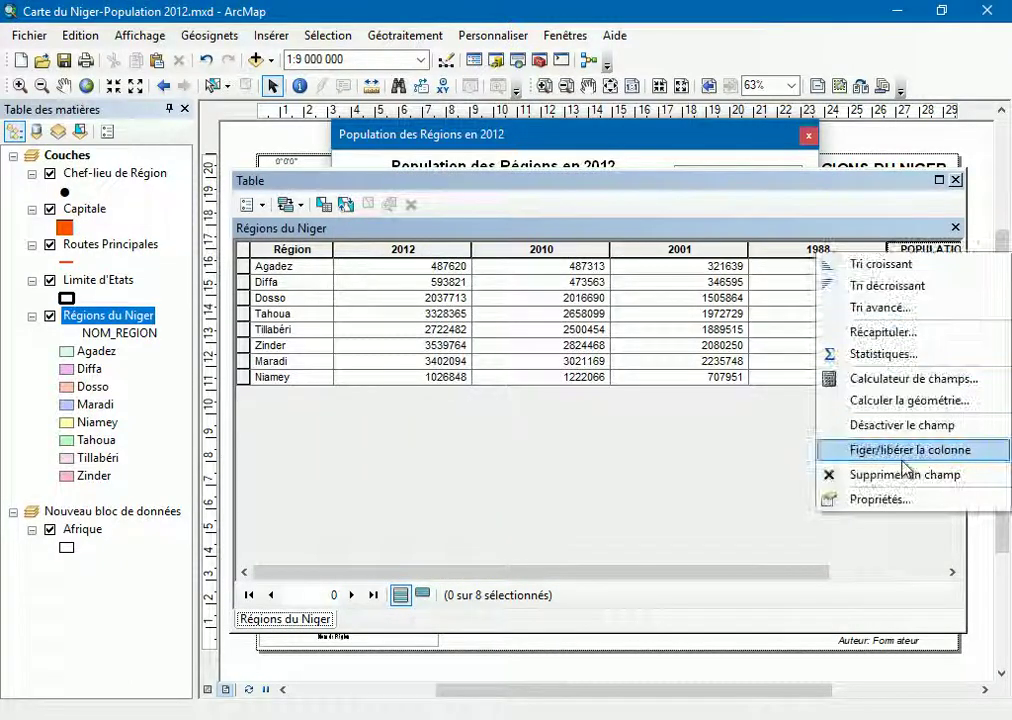
click(912, 509)
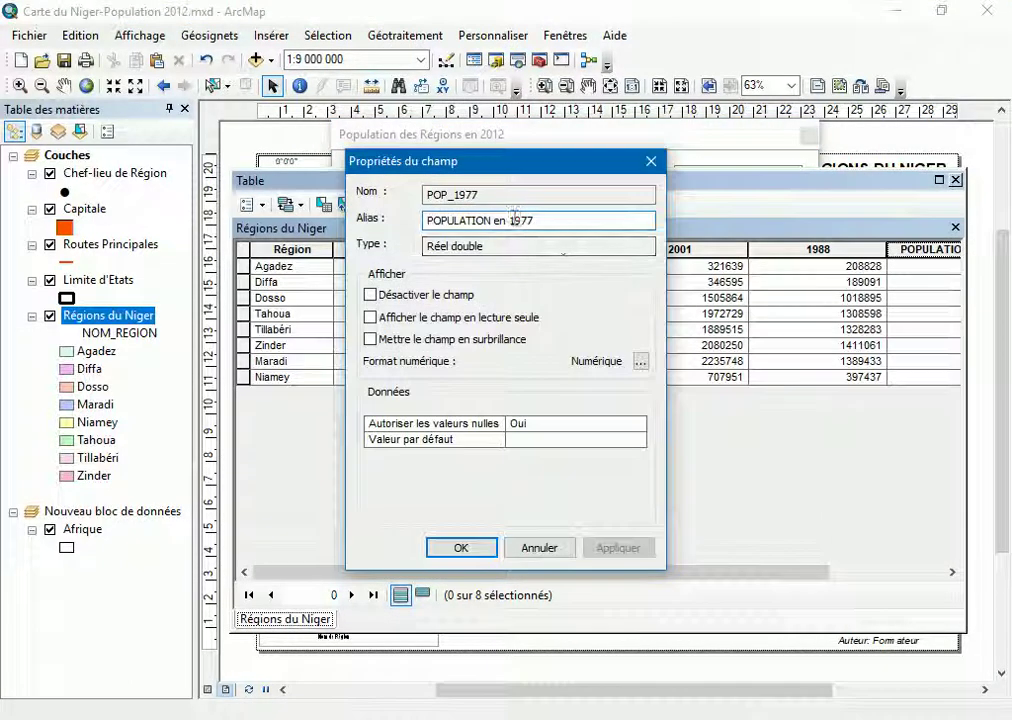
drag(511, 220, 428, 220)
key(Delete)
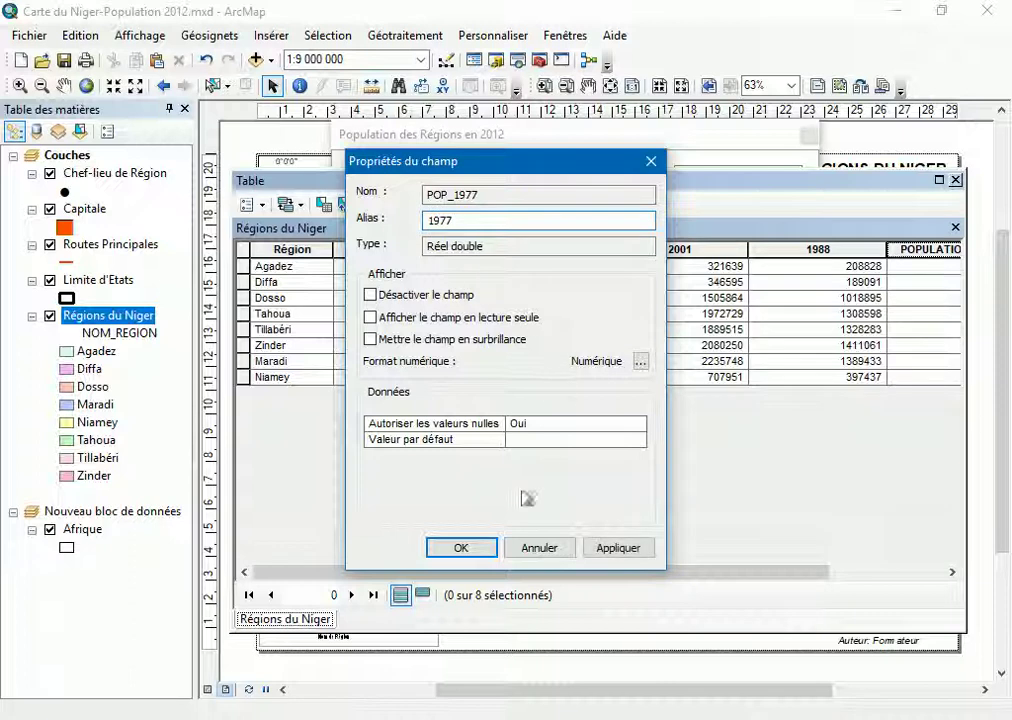
click(461, 547)
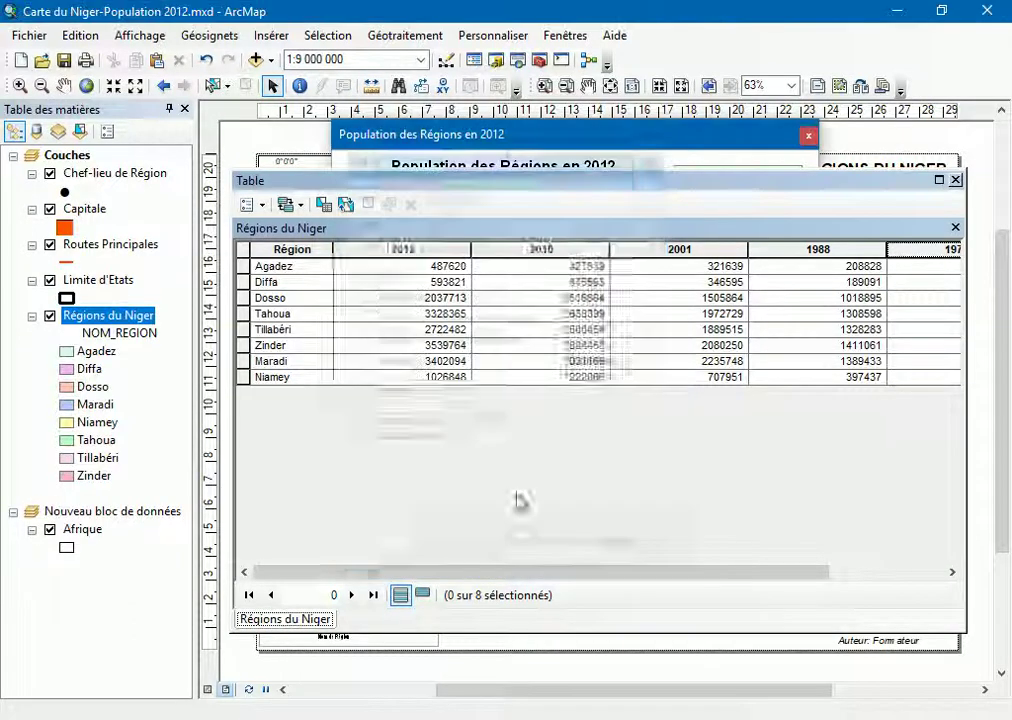
Narrow the Région, 2012, 2010, 2001, 1988 and 1977 columns of the attribute table so they fit closely around their contents
double_click(390, 252)
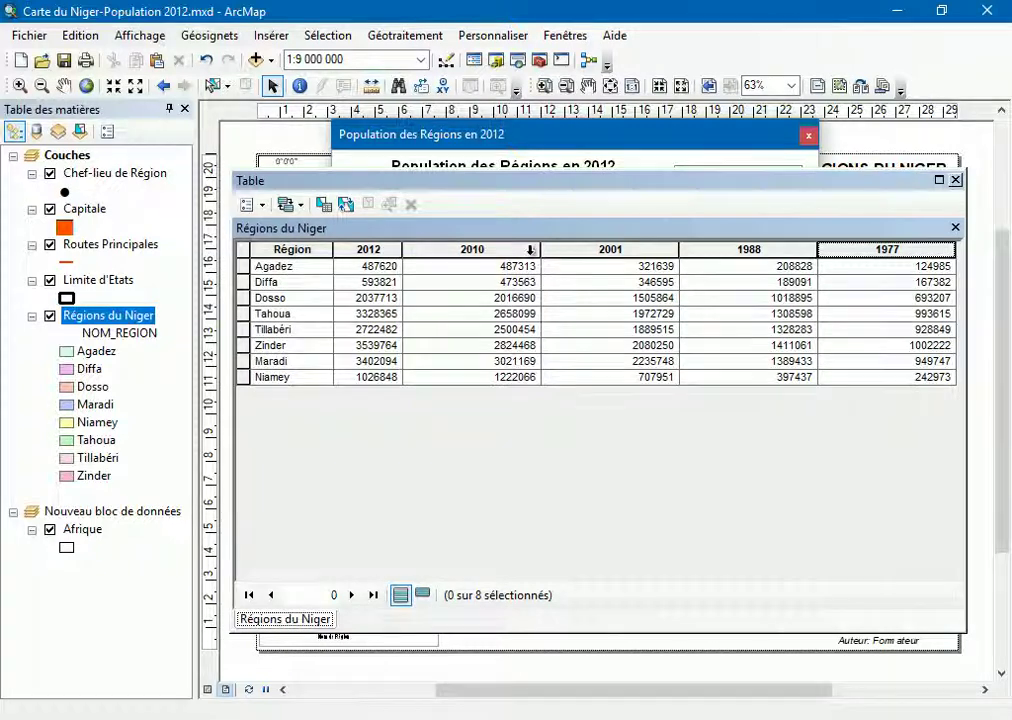
double_click(541, 250)
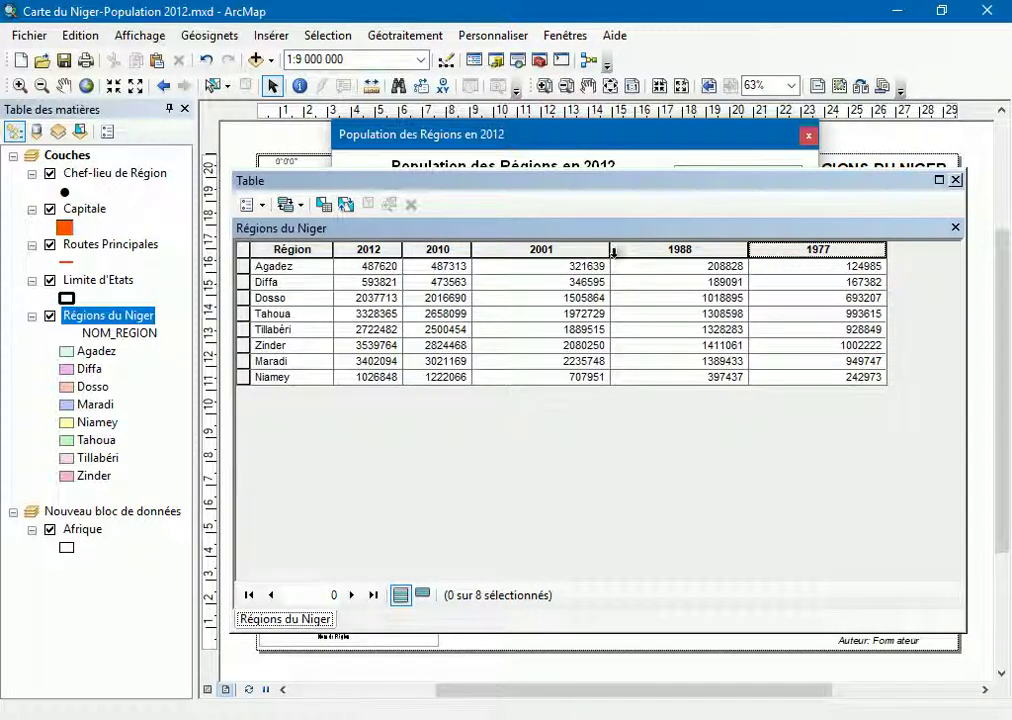
click(615, 250)
double_click(611, 250)
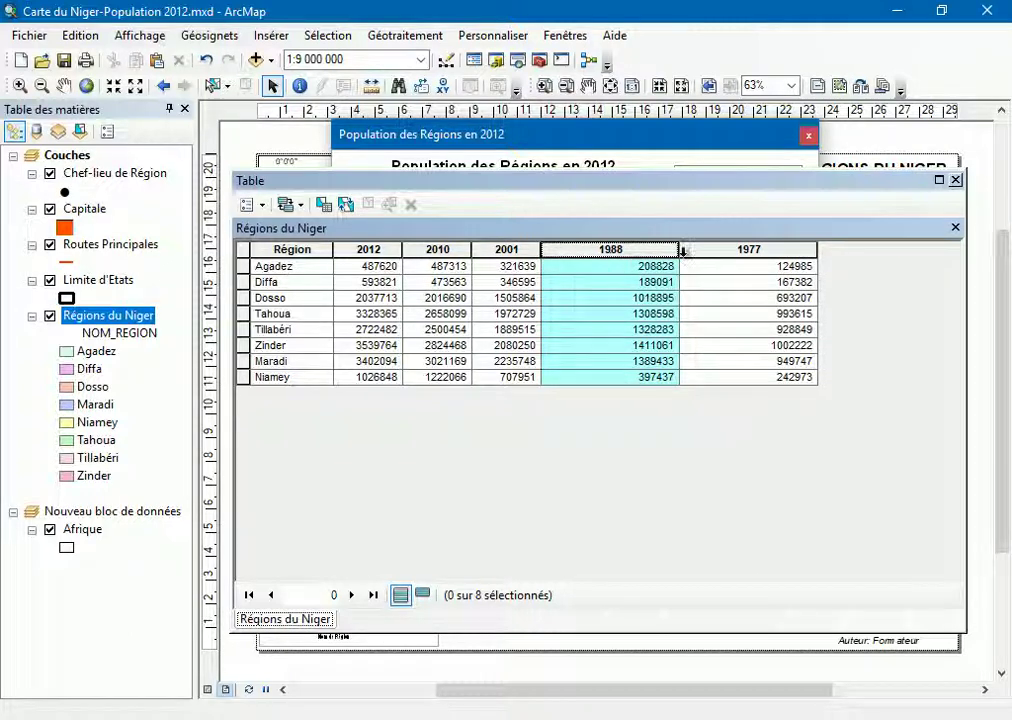
double_click(680, 250)
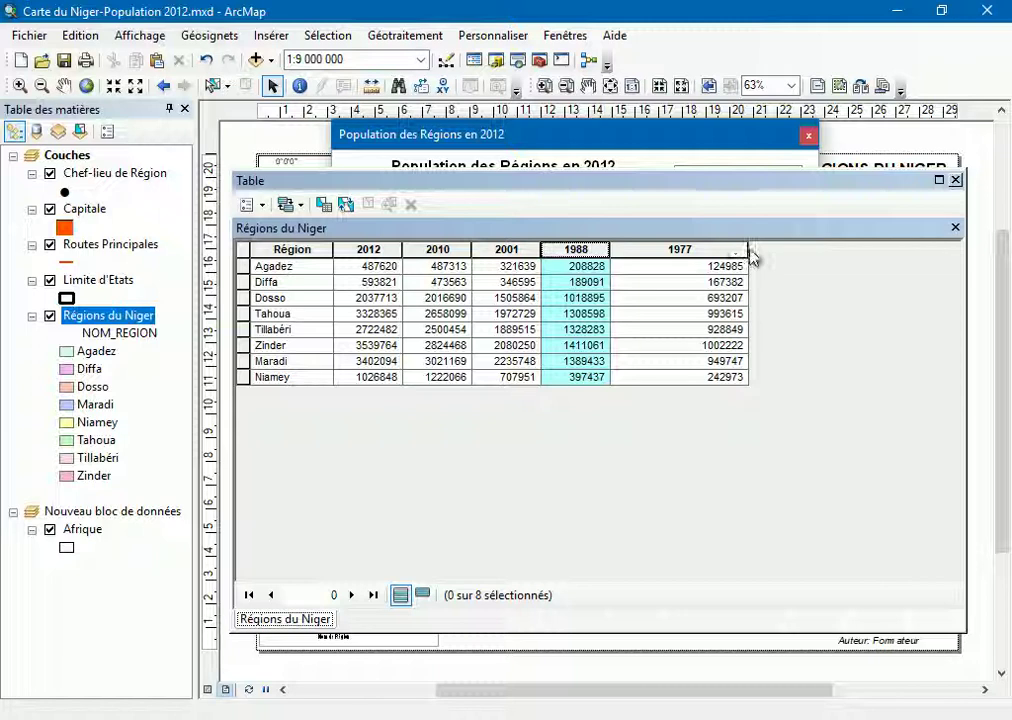
drag(748, 249, 321, 249)
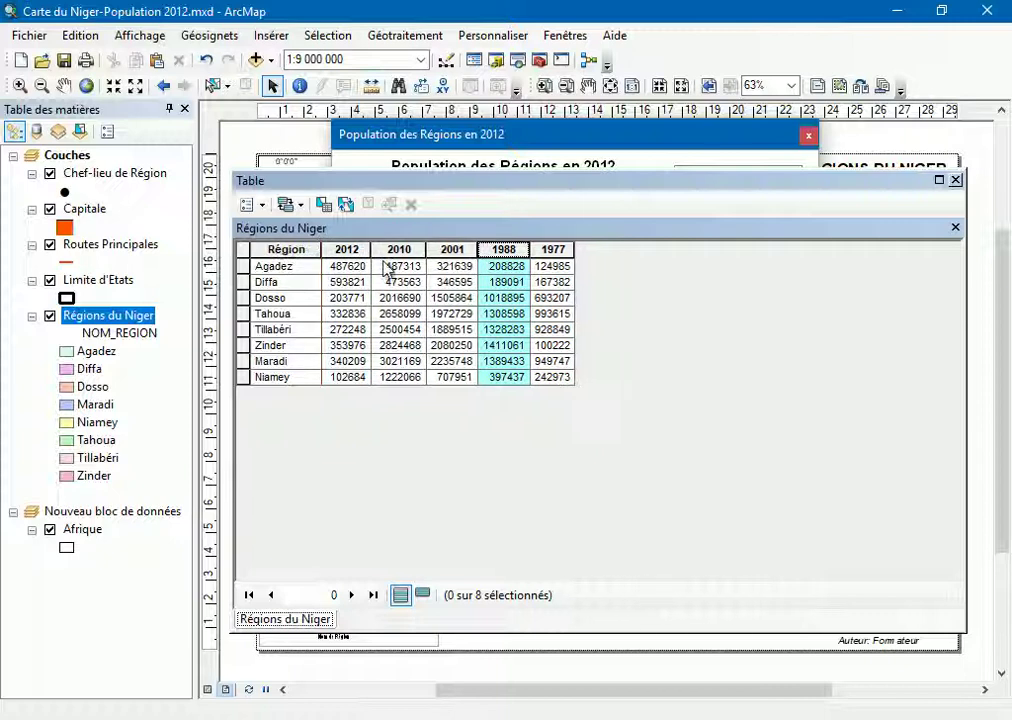
Set the attribute table's font size to 10 in its appearance settings, keeping the Arial font
click(265, 205)
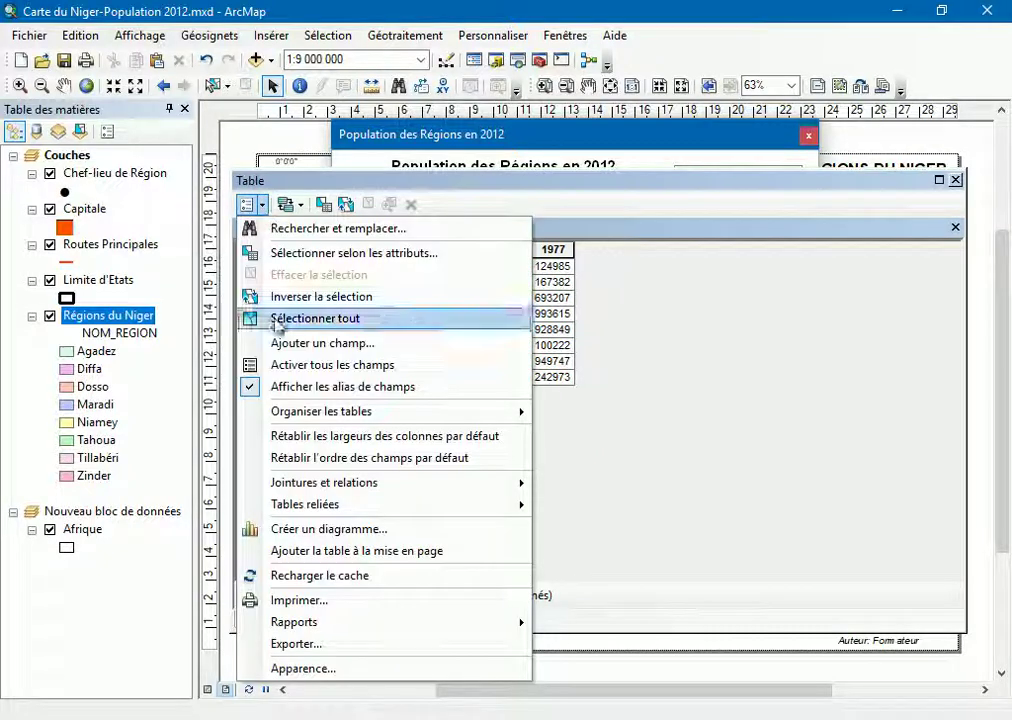
click(330, 668)
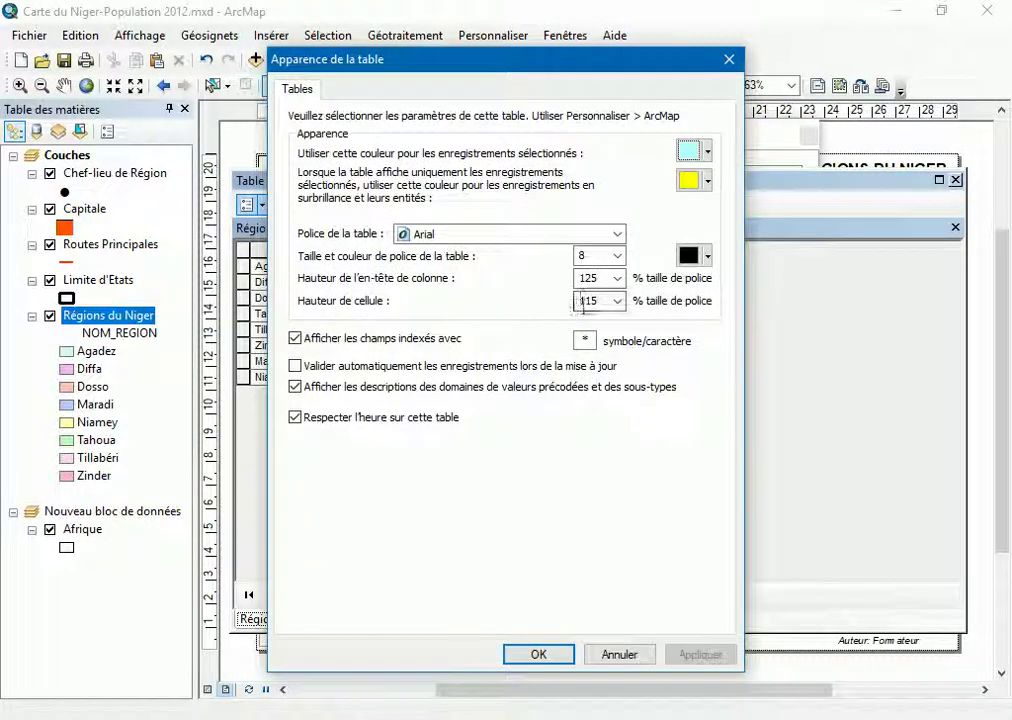
click(618, 256)
click(590, 296)
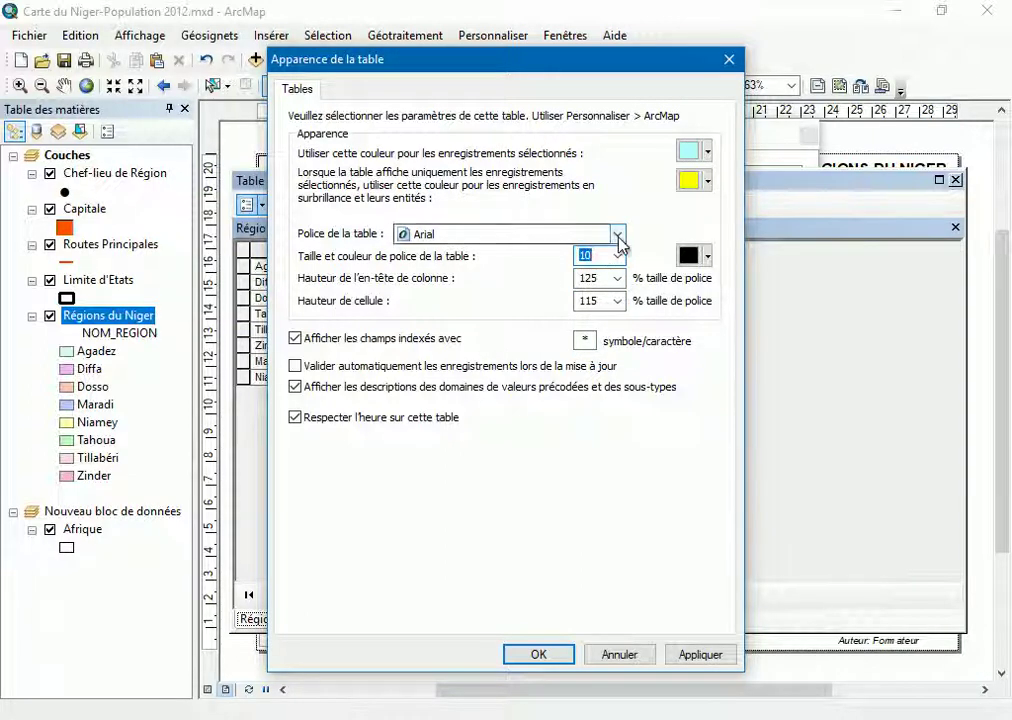
click(524, 653)
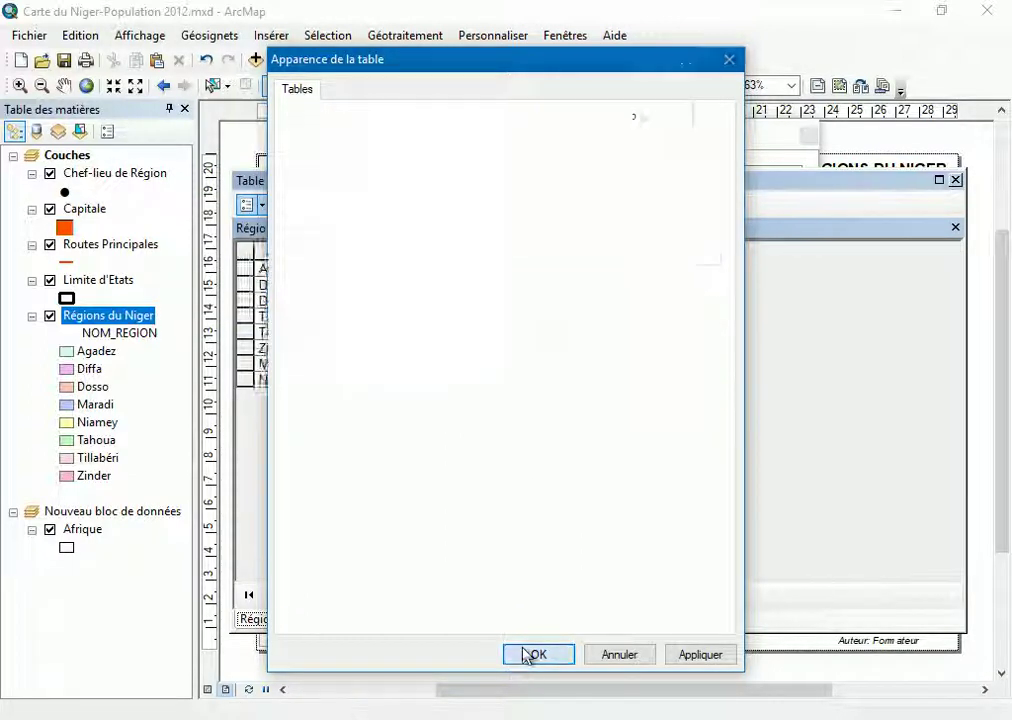
click(445, 290)
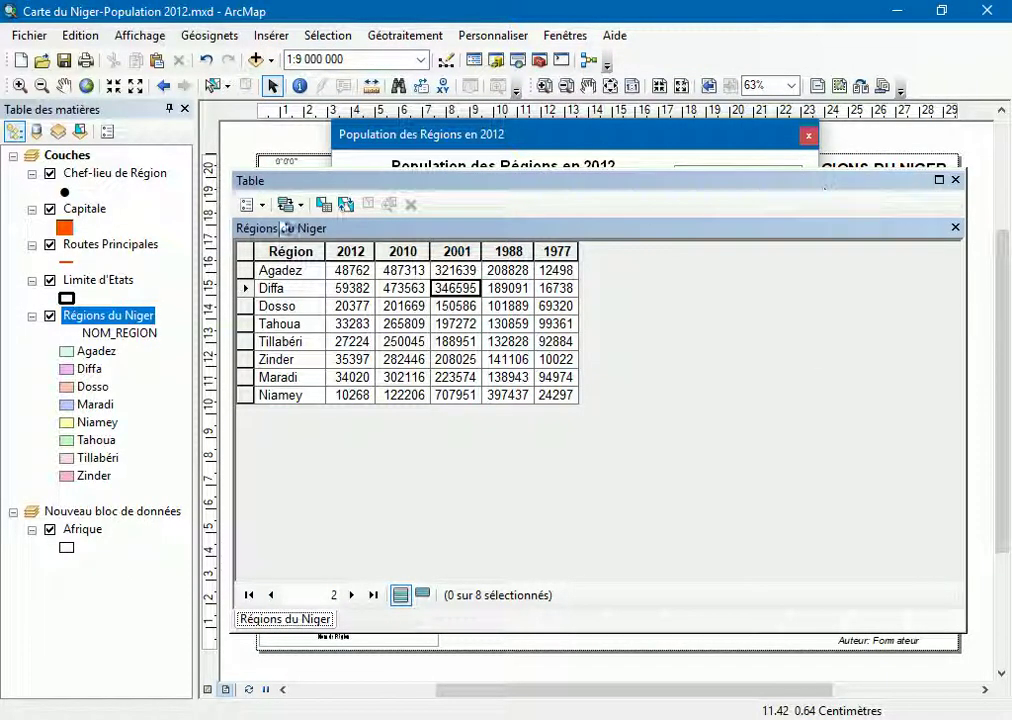
Add the Régions du Niger table to the layout, close the attribute table and place the new table beneath the map beside the population diagram
click(250, 204)
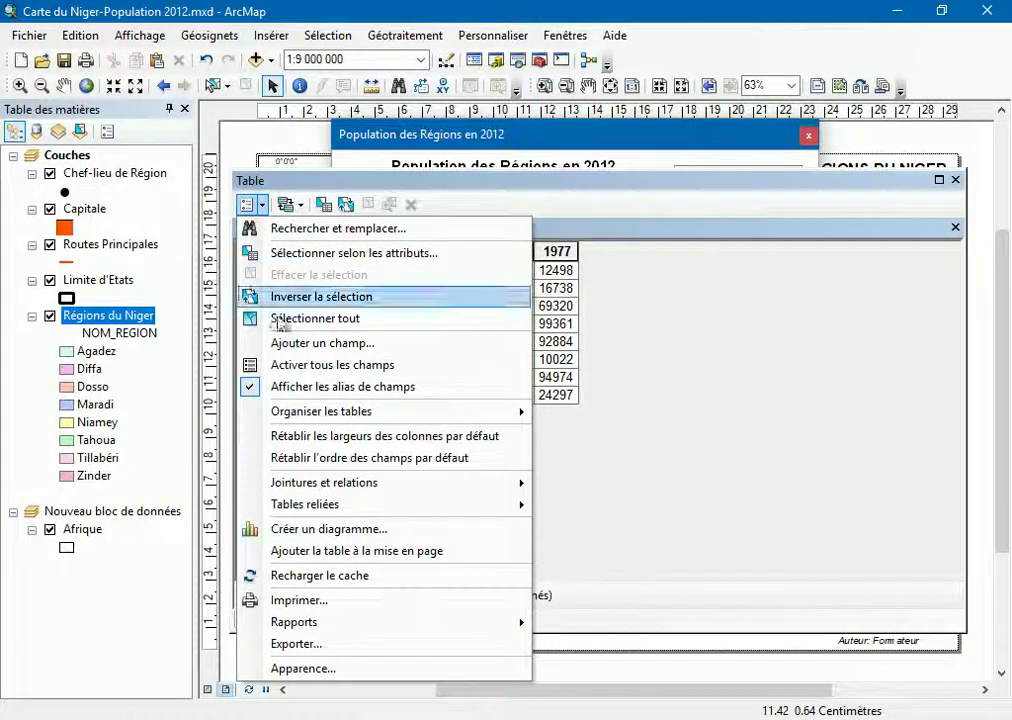
click(420, 553)
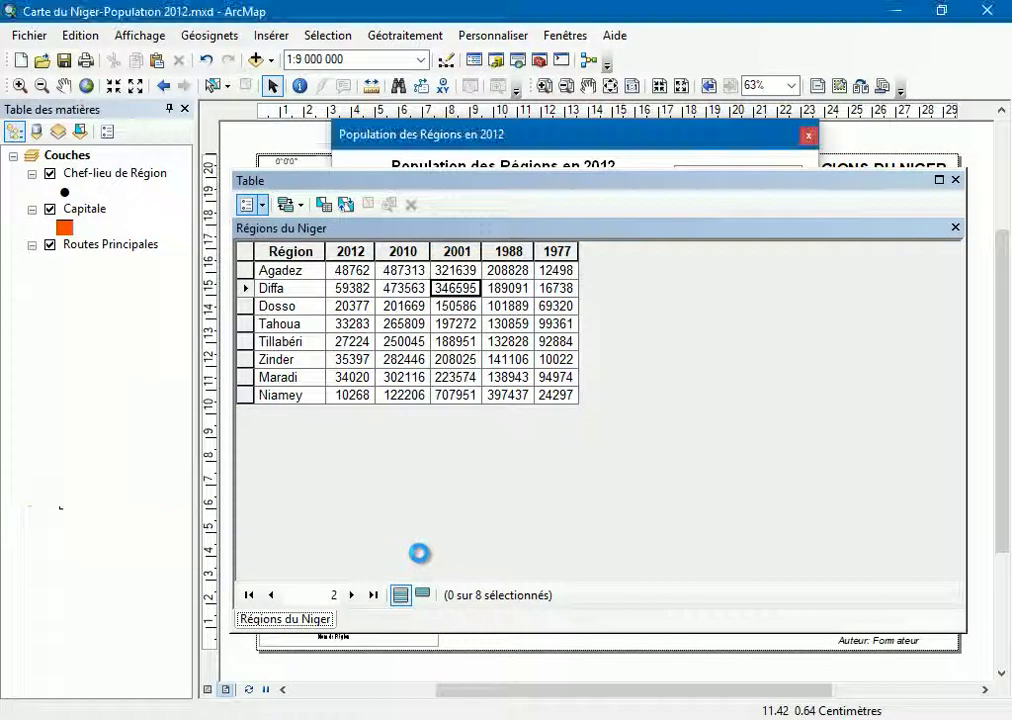
click(955, 181)
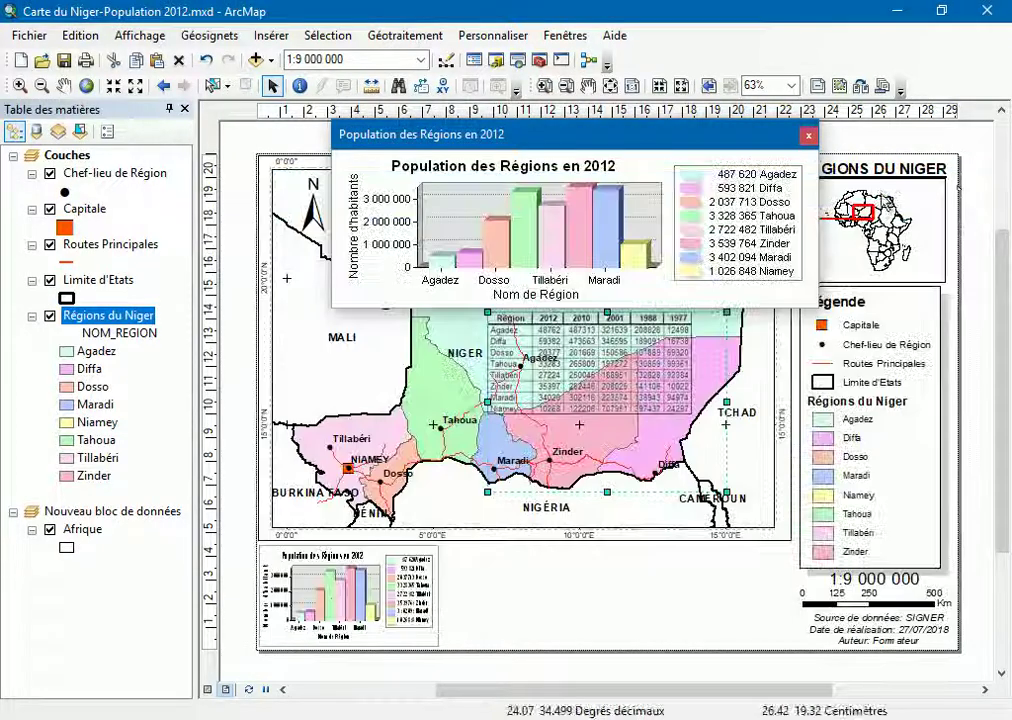
click(632, 372)
drag(632, 372, 592, 600)
Close the floating Population des Régions en 2012 diagram window so the diagram and table beneath the map can be inspected
scroll(865, 438, up, 5)
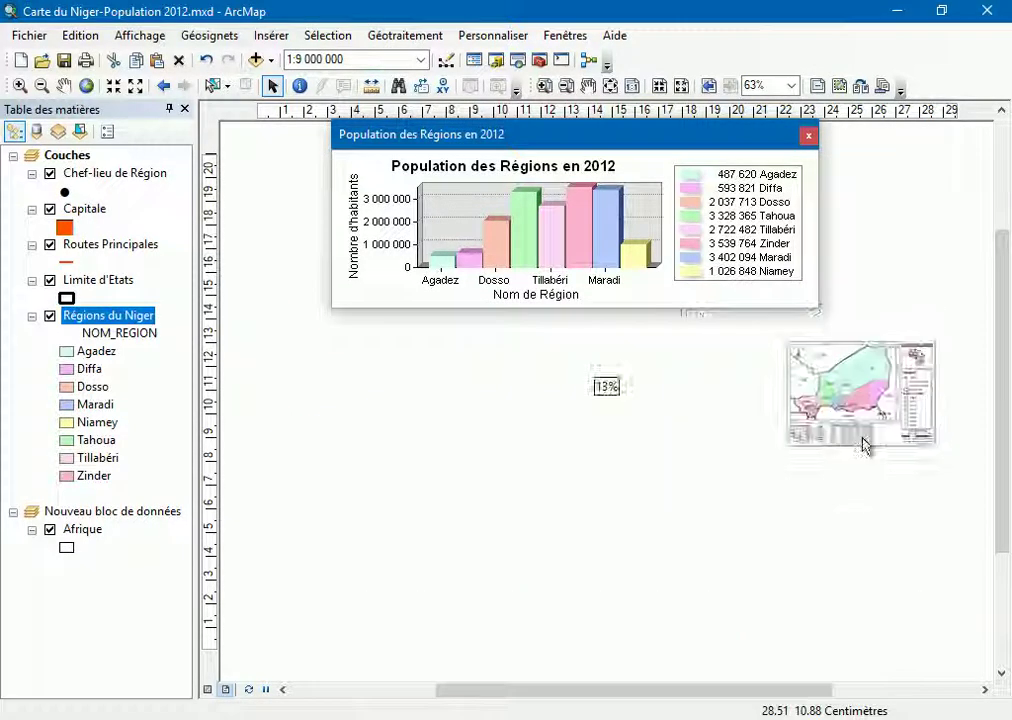
scroll(866, 445, down, 4)
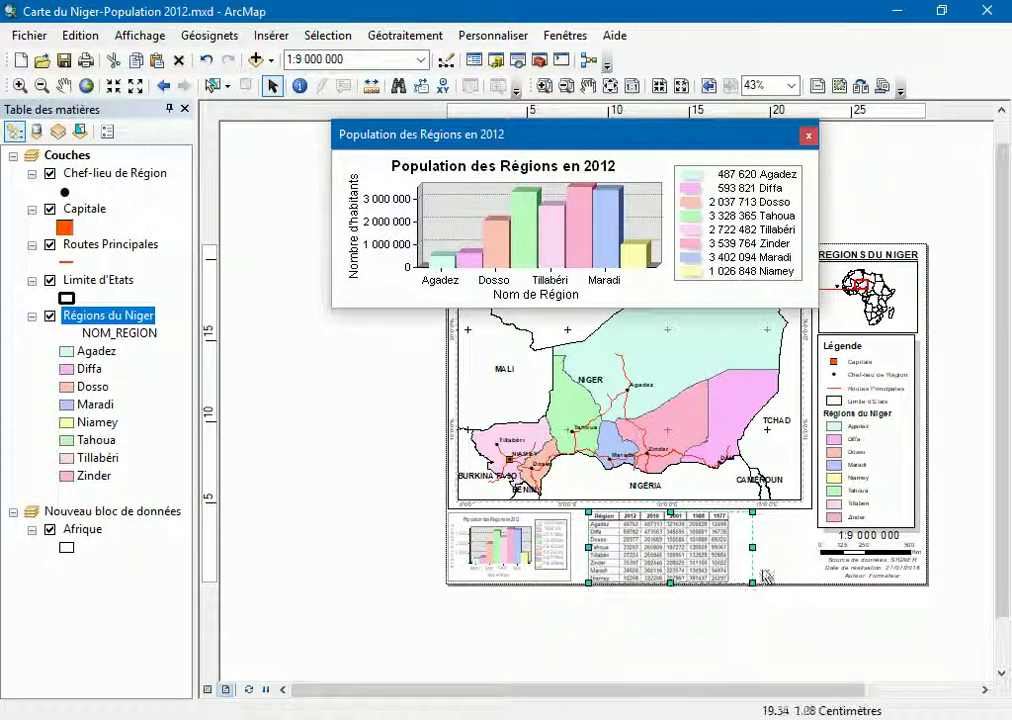
click(543, 86)
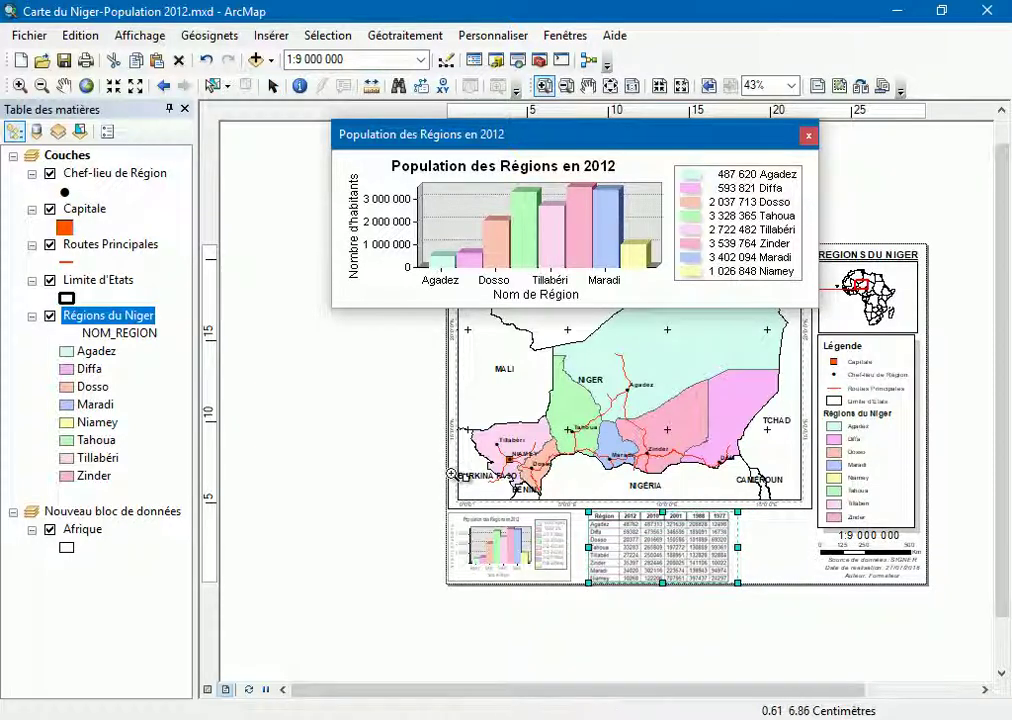
scroll(890, 615, down, 2)
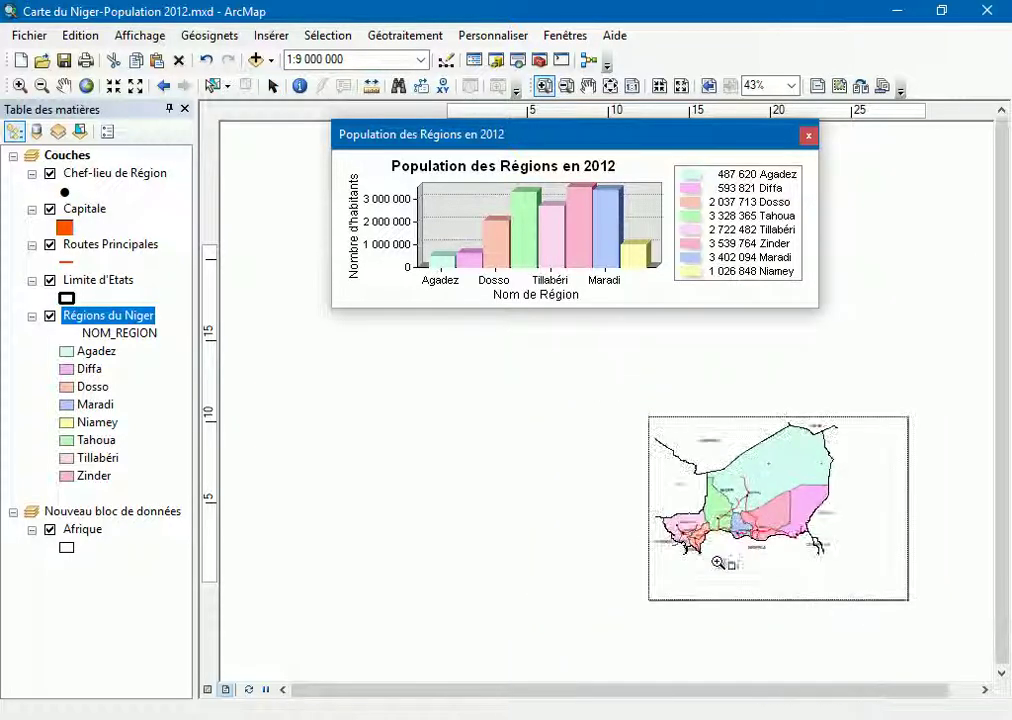
drag(631, 543, 861, 644)
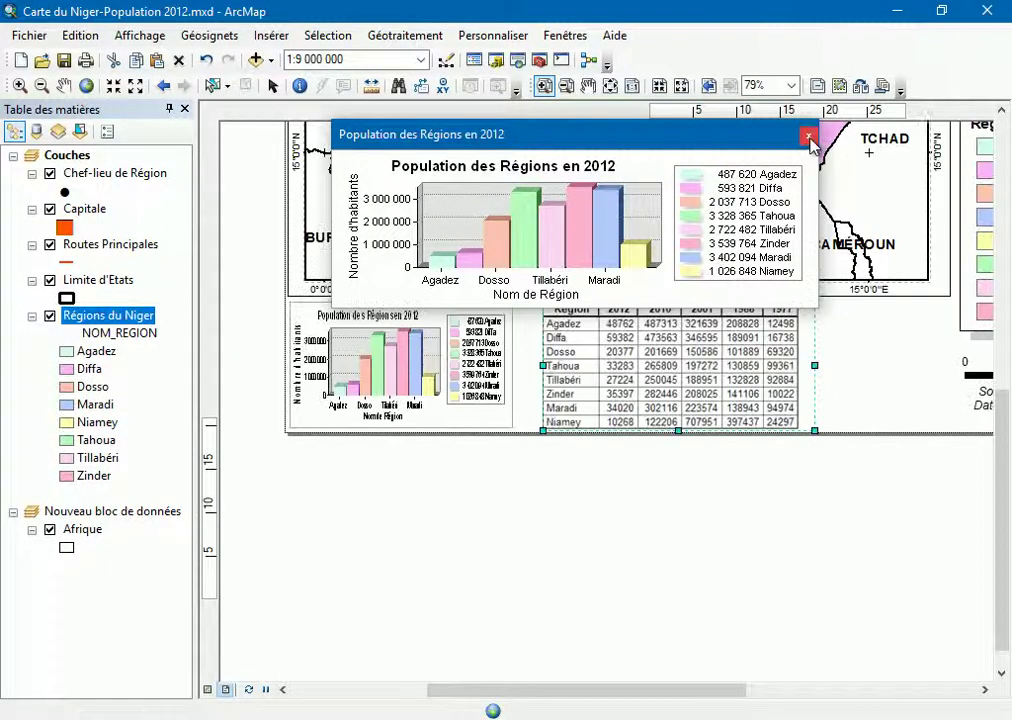
click(808, 134)
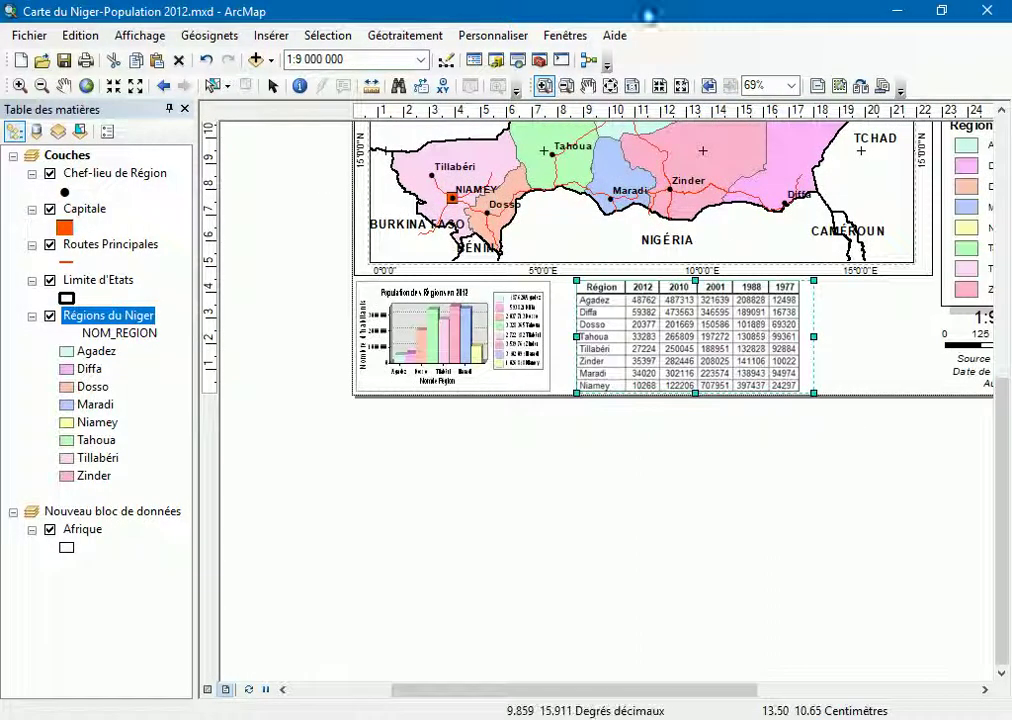
Shift the population table and the 2012 diagram to the right in the strip beneath the map, keeping them side by side
click(272, 86)
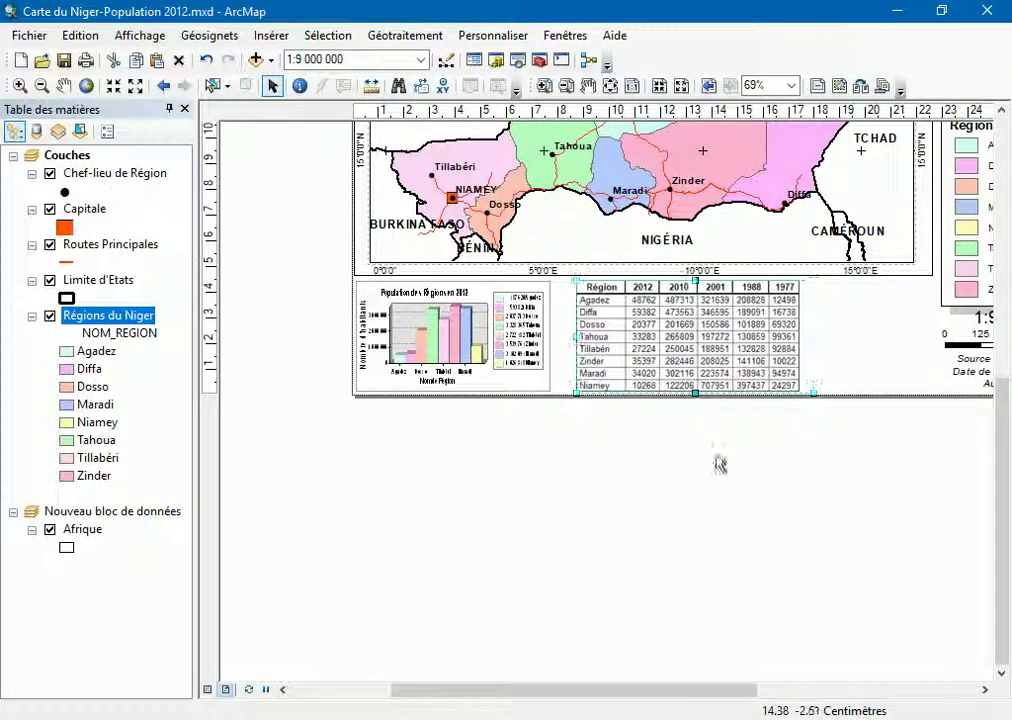
drag(680, 343, 775, 344)
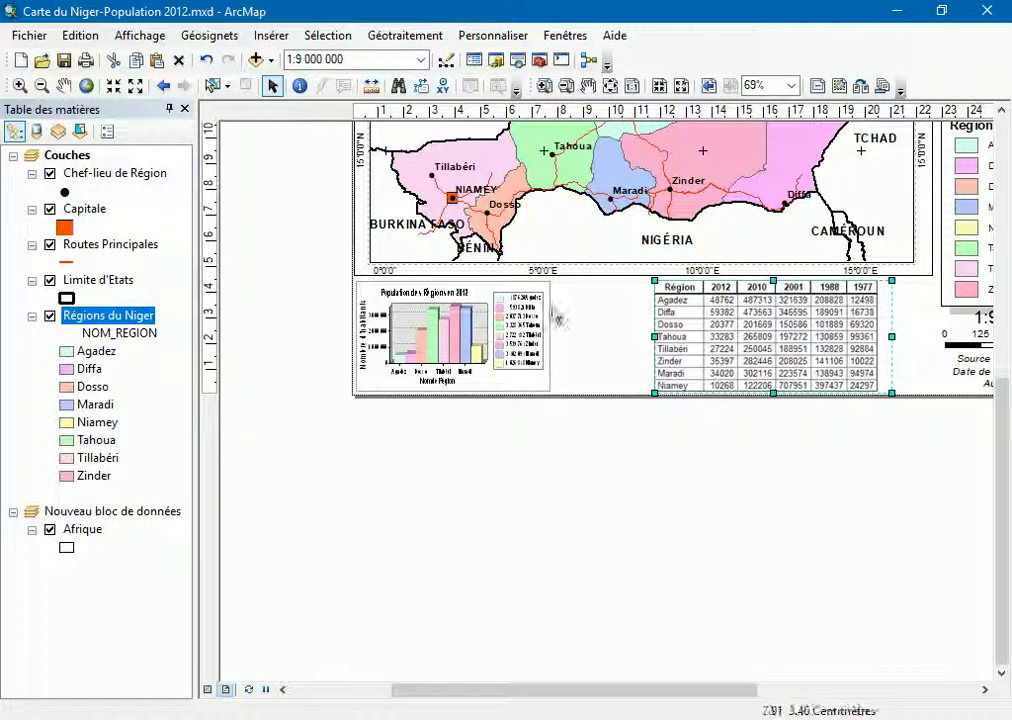
drag(484, 338, 561, 331)
click(703, 484)
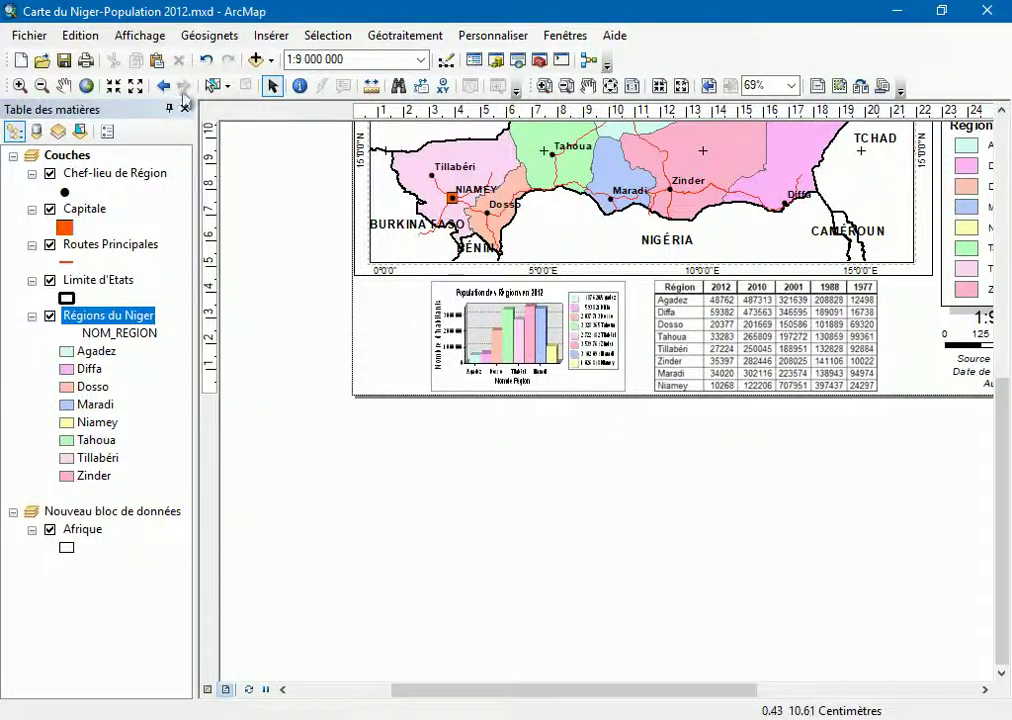
Move the population diagram to the left end of the strip beneath the map and place the population table directly against its right side
scroll(492, 511, up, 3)
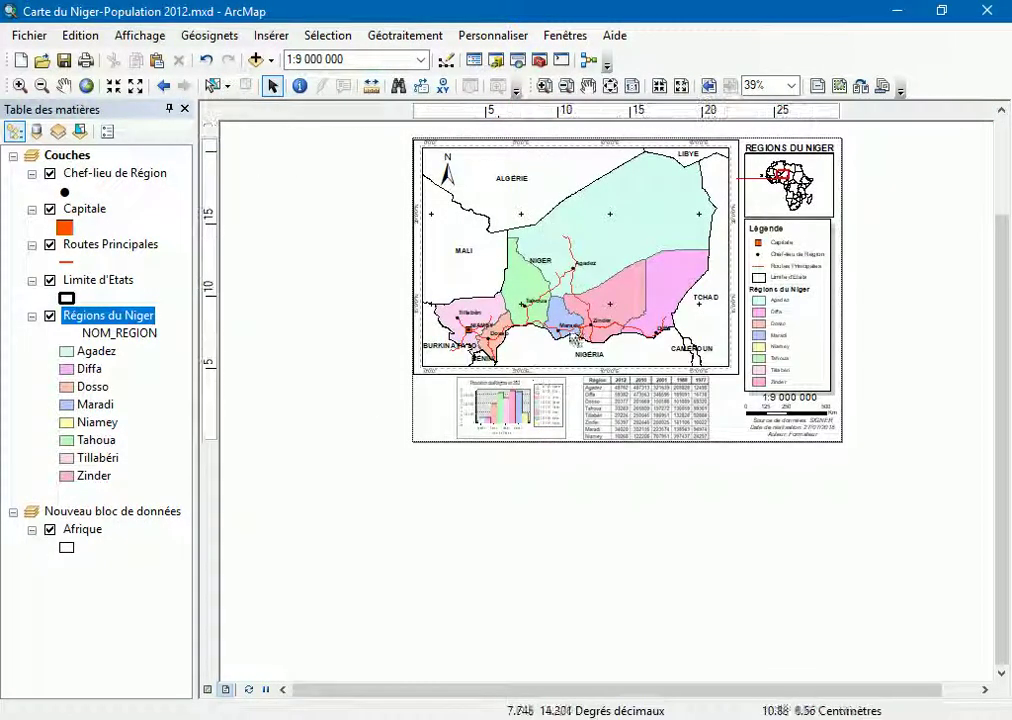
scroll(565, 372, down, 3)
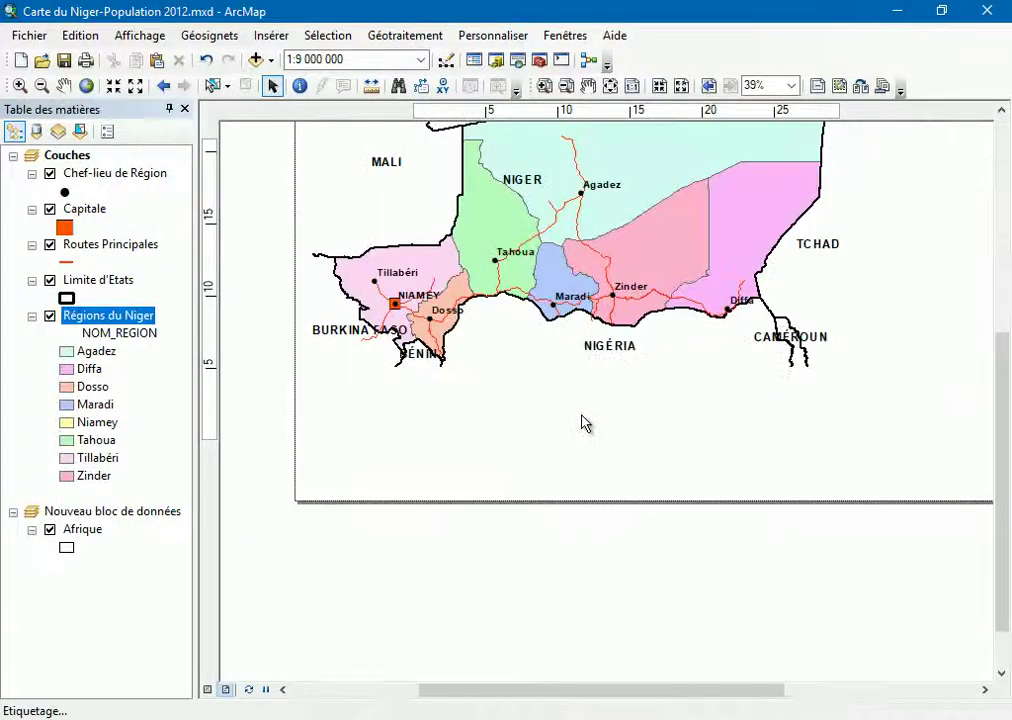
drag(497, 452, 416, 436)
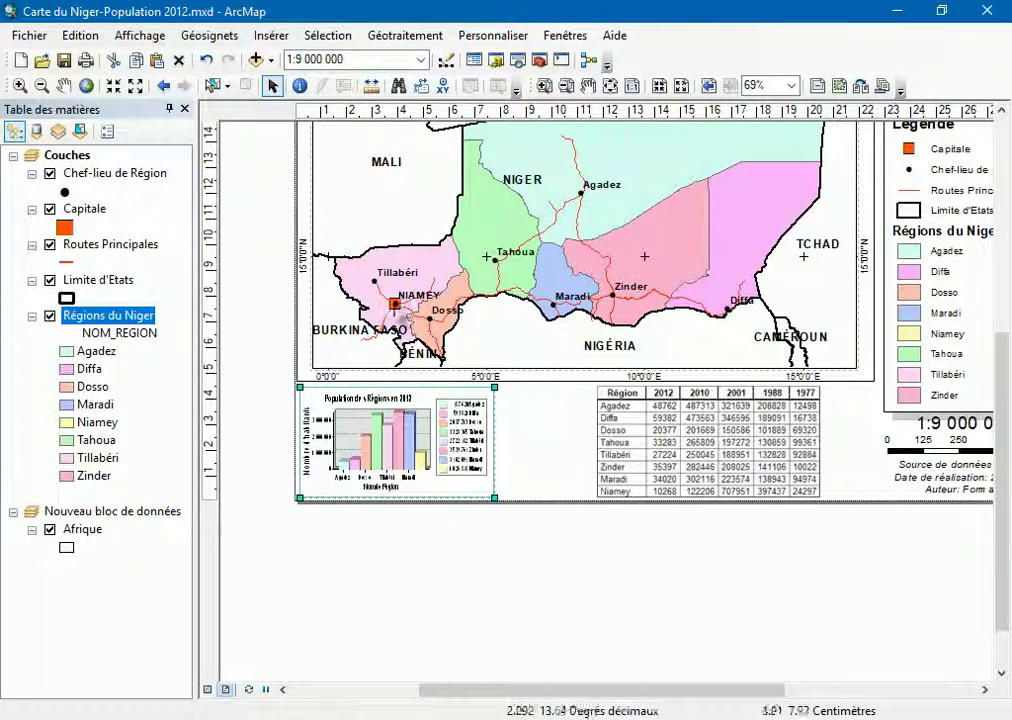
drag(671, 433, 601, 432)
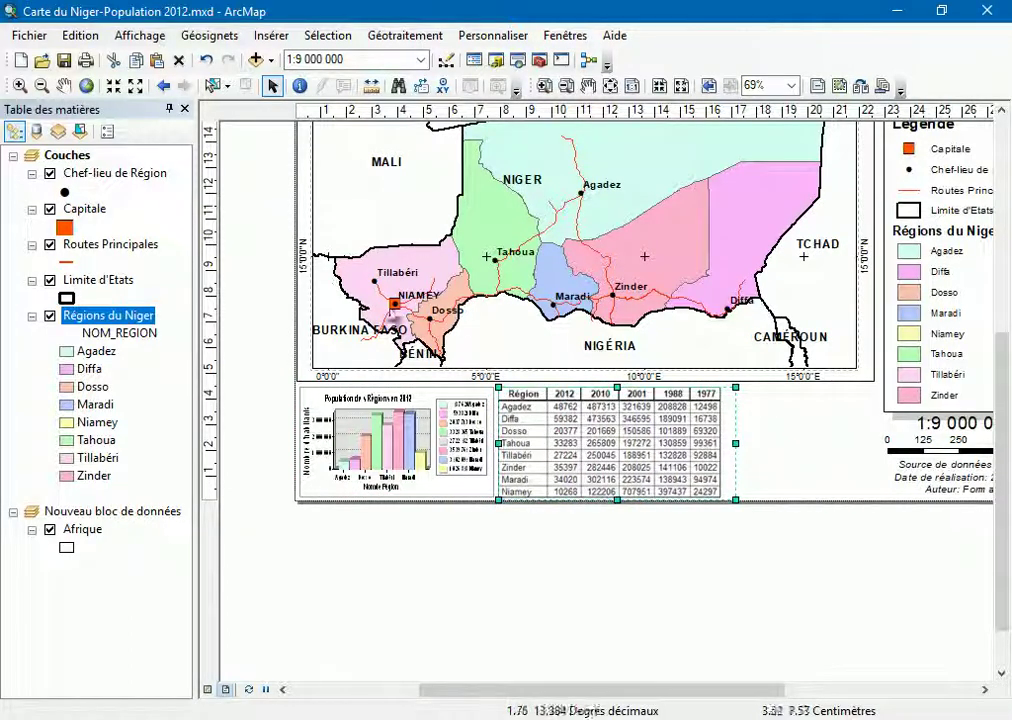
Insert a new data frame and copy the Régions du Niger, Capitale and Chef-lieu de Région layers into it from Couches
click(271, 35)
click(252, 56)
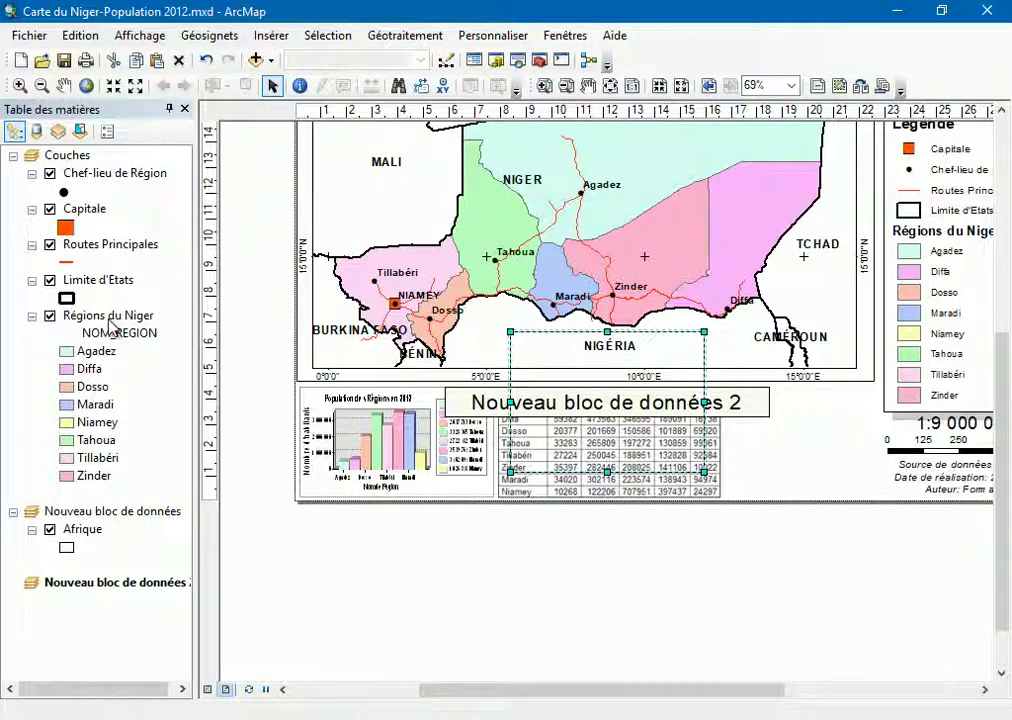
drag(110, 320, 125, 604)
drag(84, 212, 112, 600)
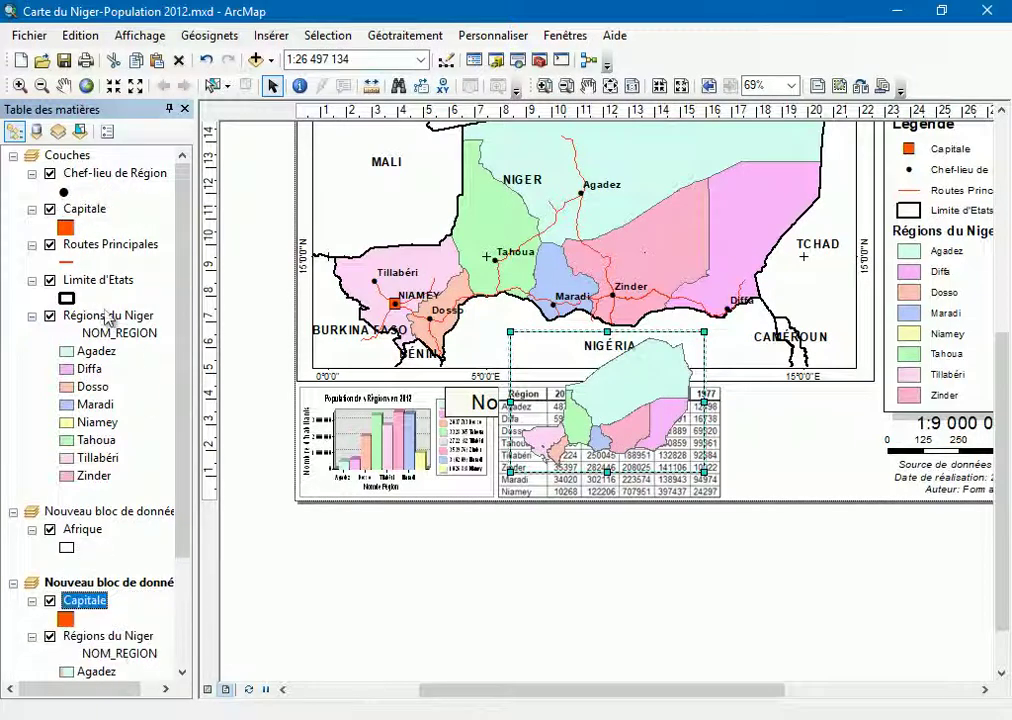
click(118, 176)
drag(122, 180, 104, 585)
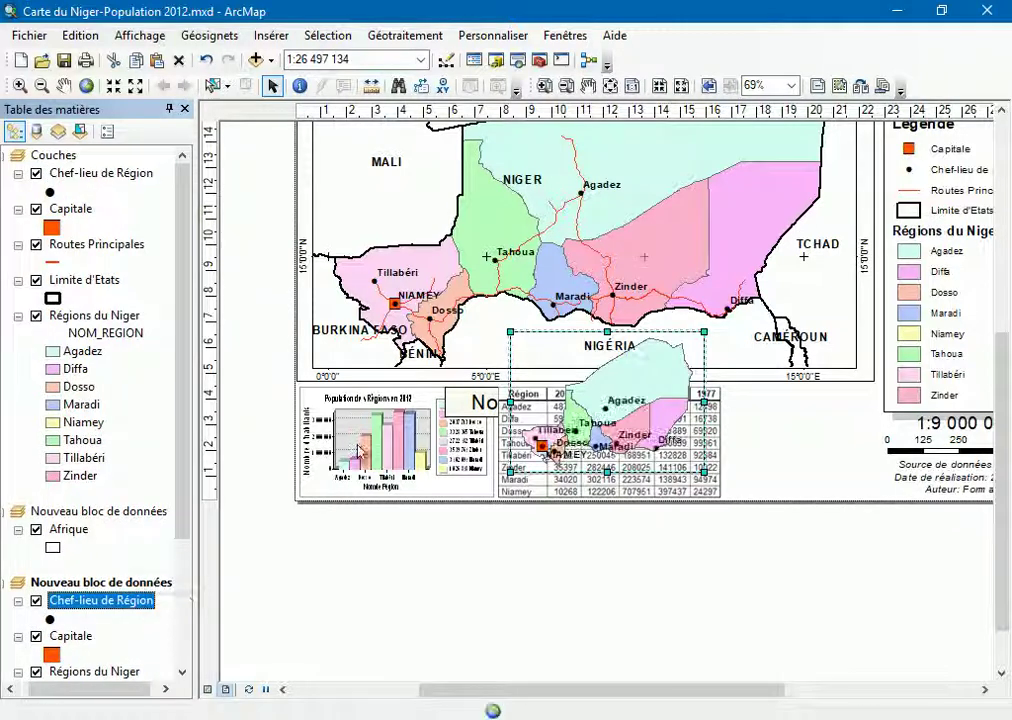
Move the new data frame to the right of the population table and zoom its extent in around Niamey
drag(634, 397, 813, 409)
click(695, 360)
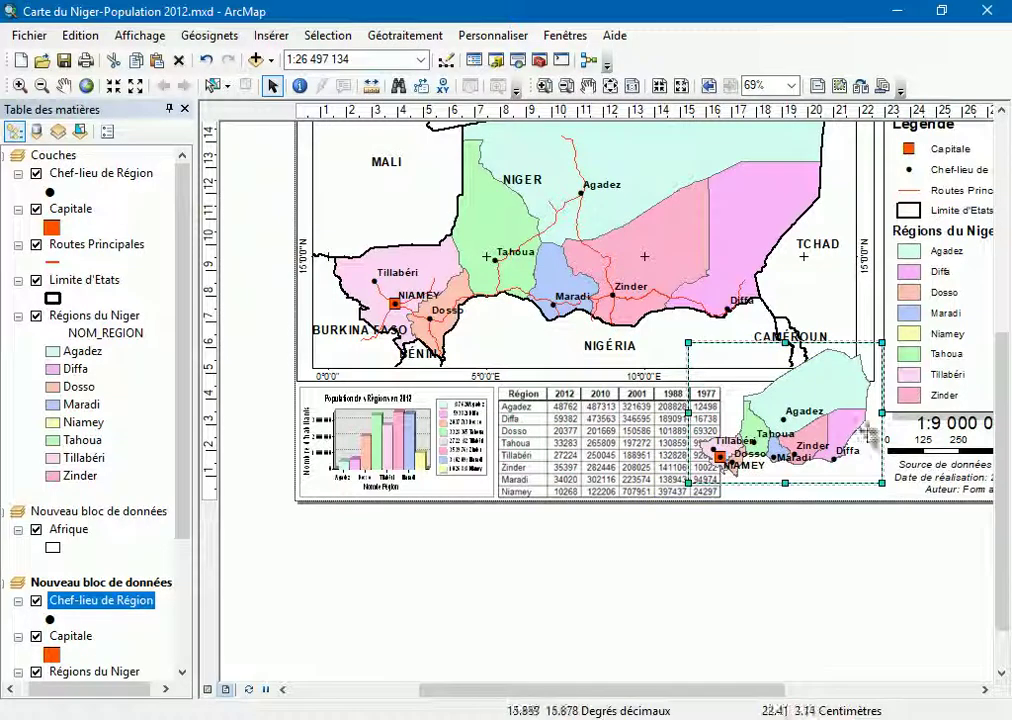
click(20, 86)
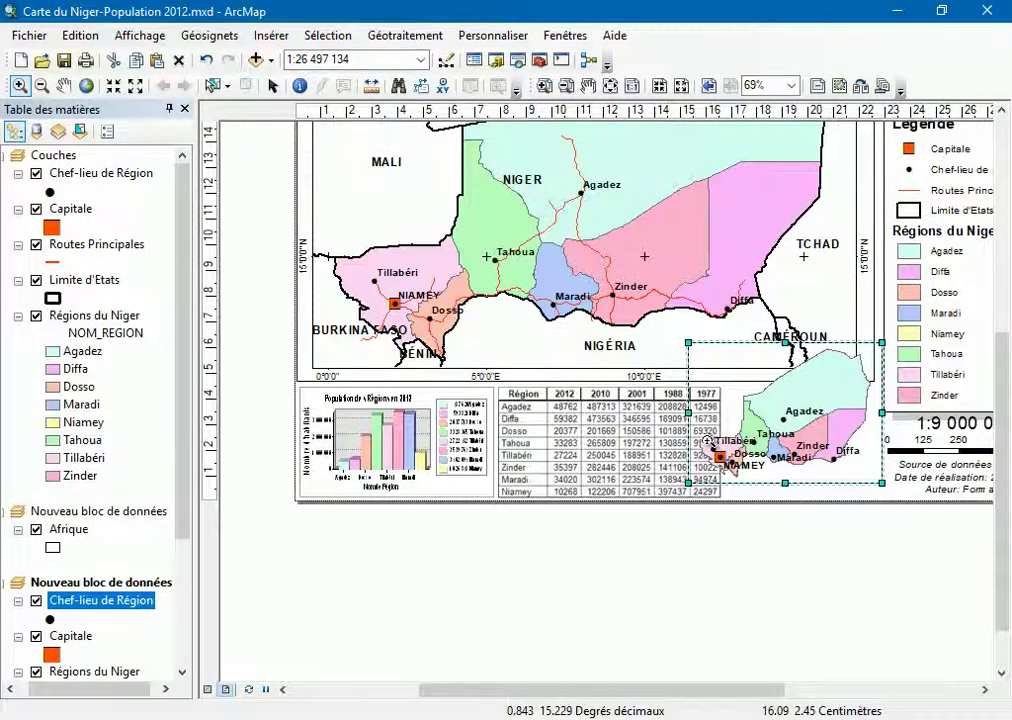
click(732, 471)
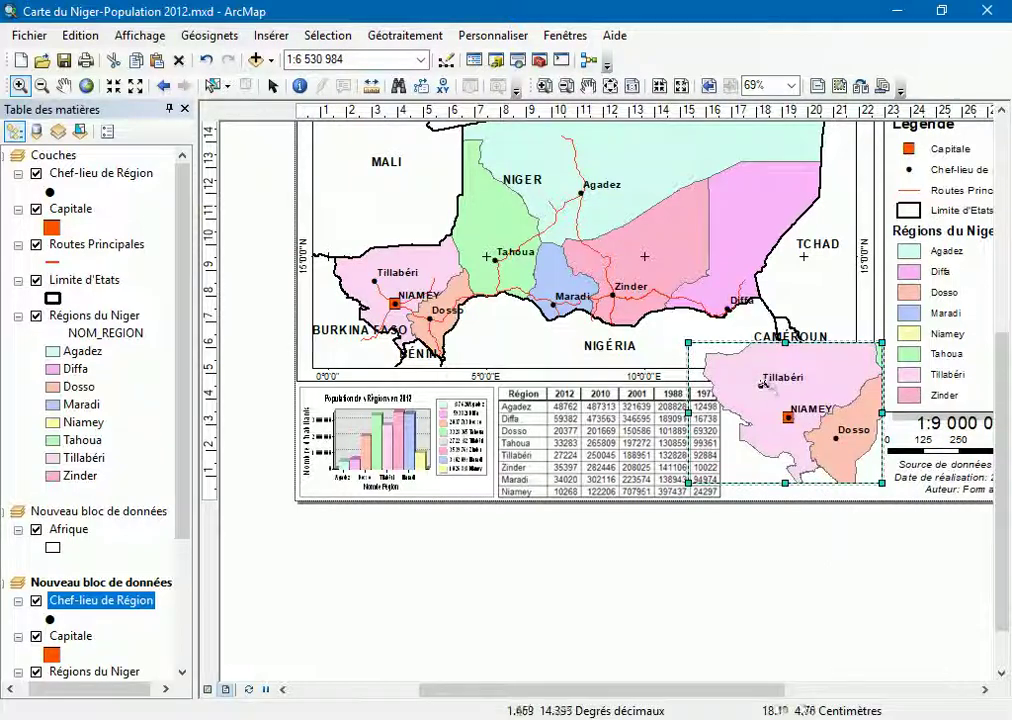
drag(829, 451, 828, 452)
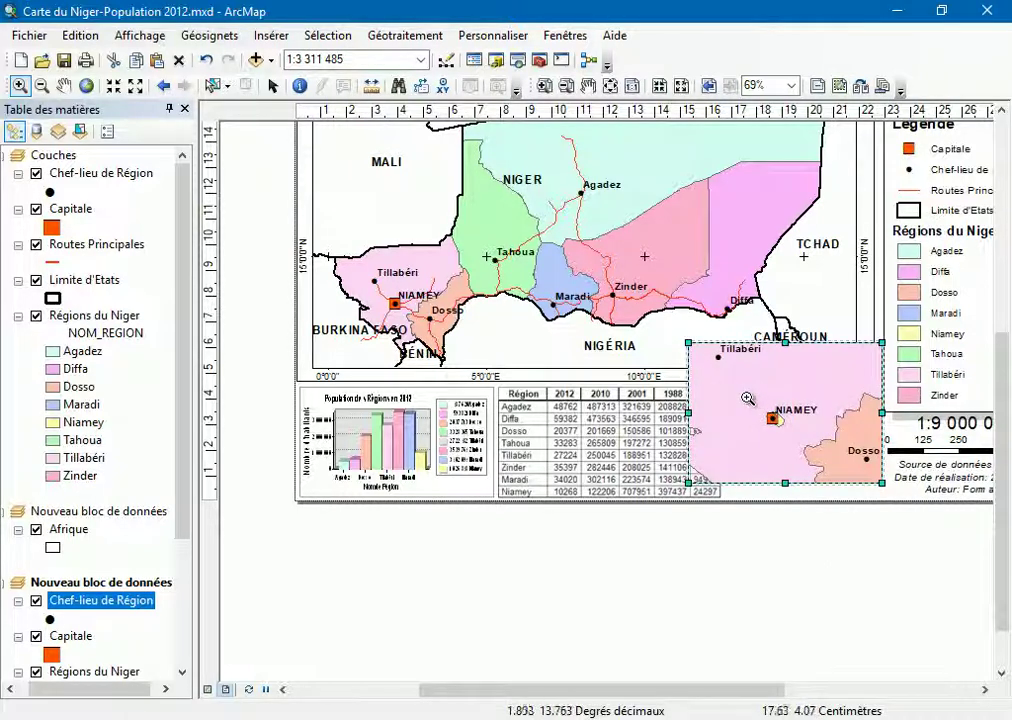
drag(739, 387, 835, 470)
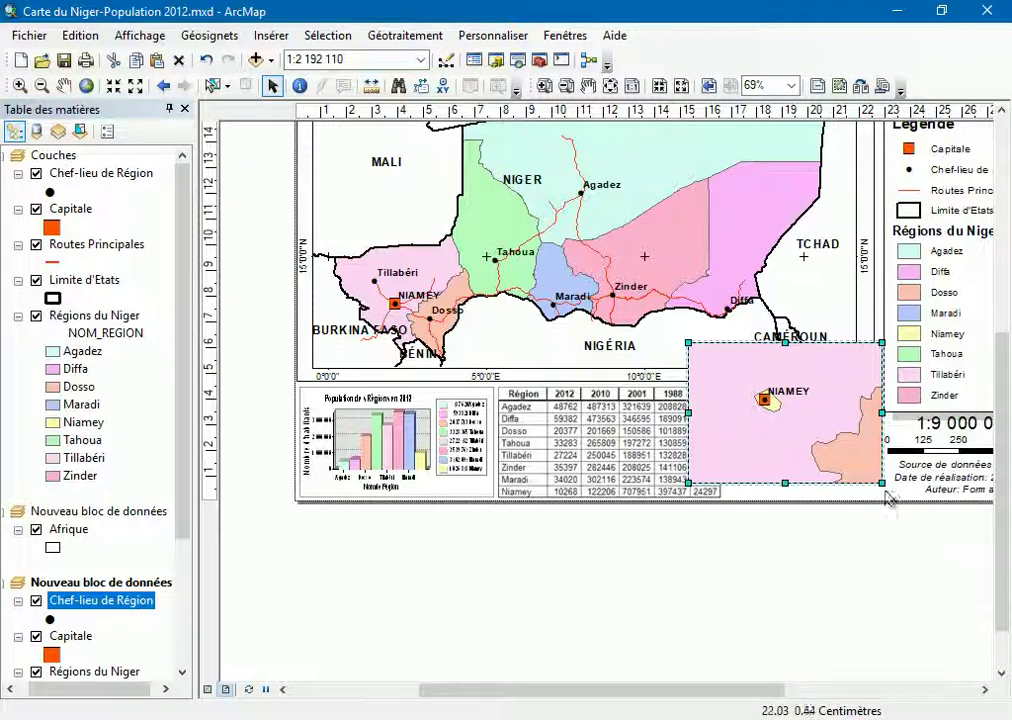
Shrink the Niamey data frame and fit it into the free space beneath the map, to the right of the population table
drag(882, 484, 857, 470)
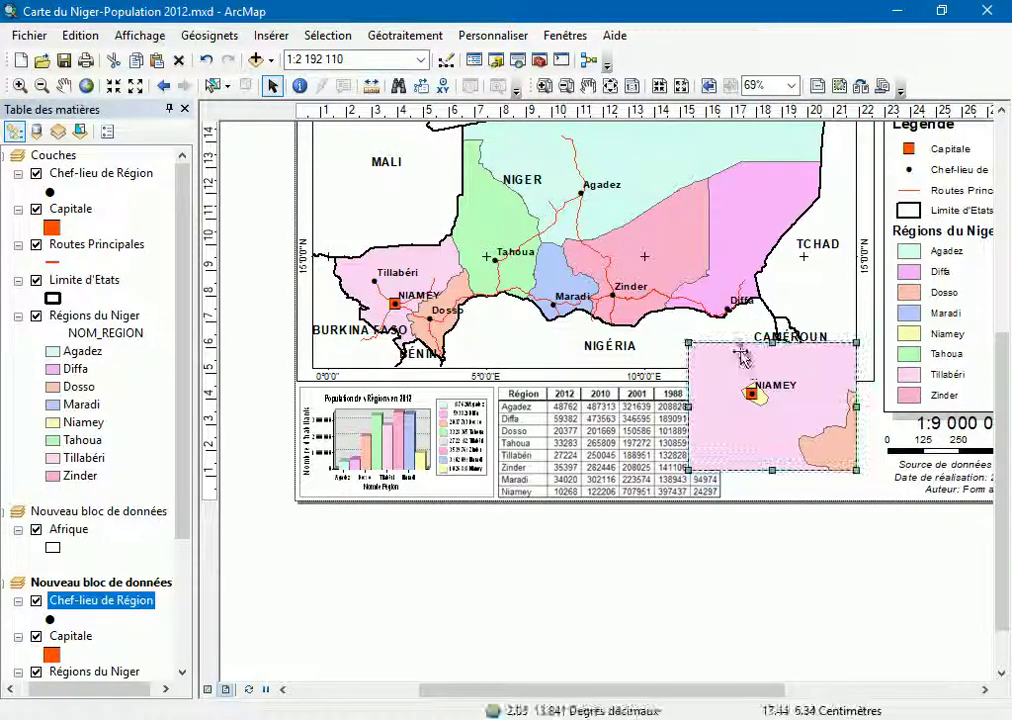
drag(689, 338, 709, 357)
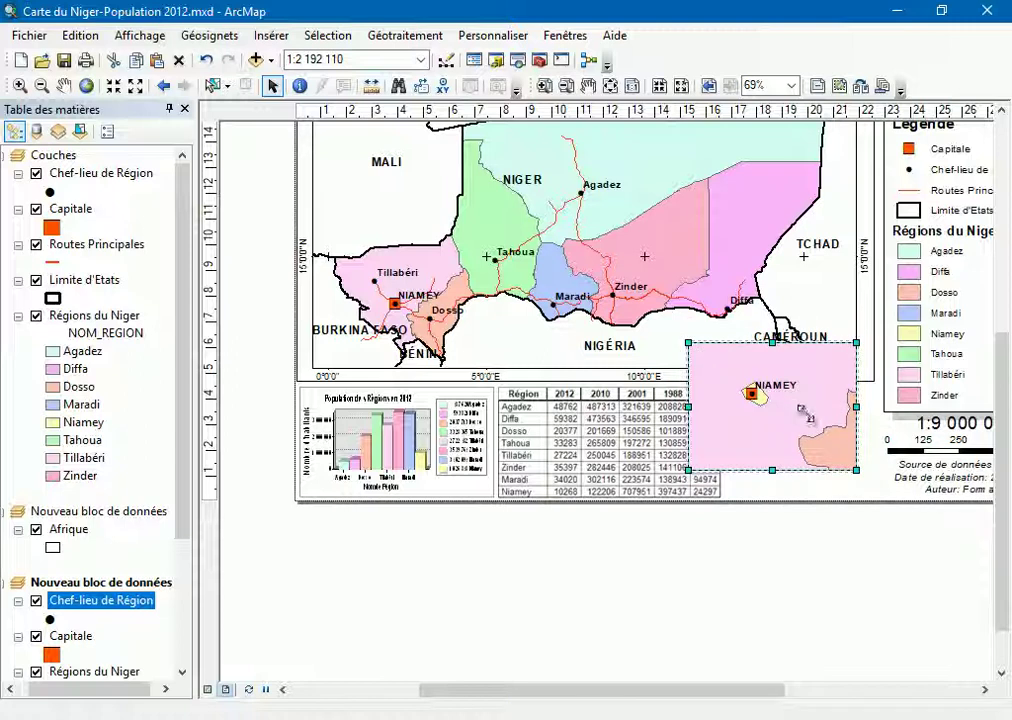
drag(797, 400, 826, 424)
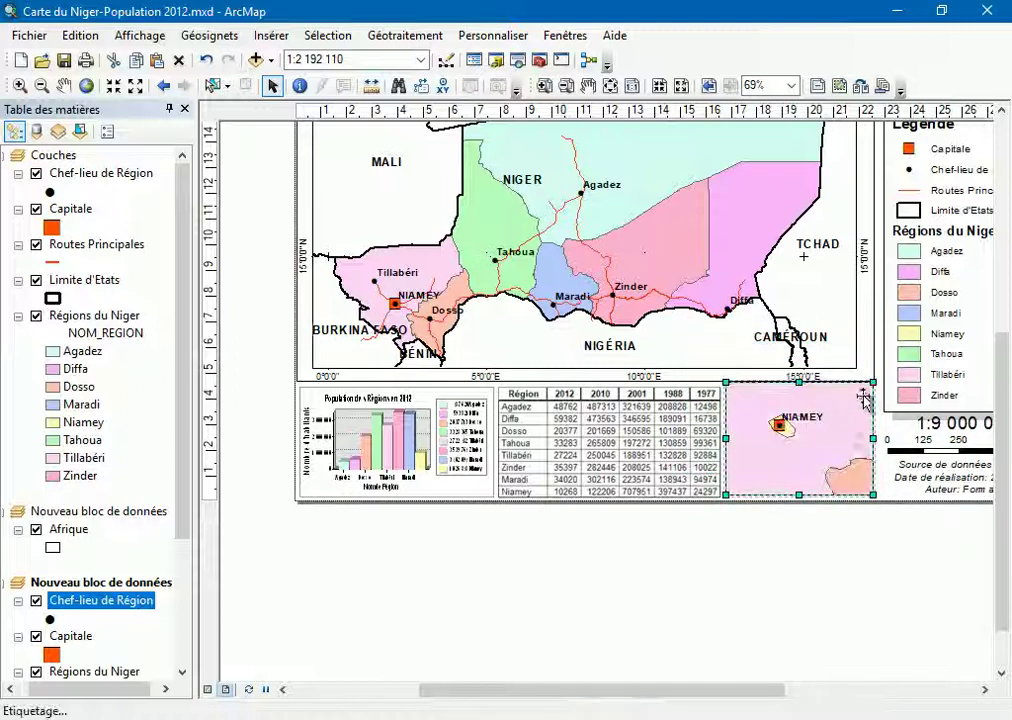
drag(871, 388, 866, 391)
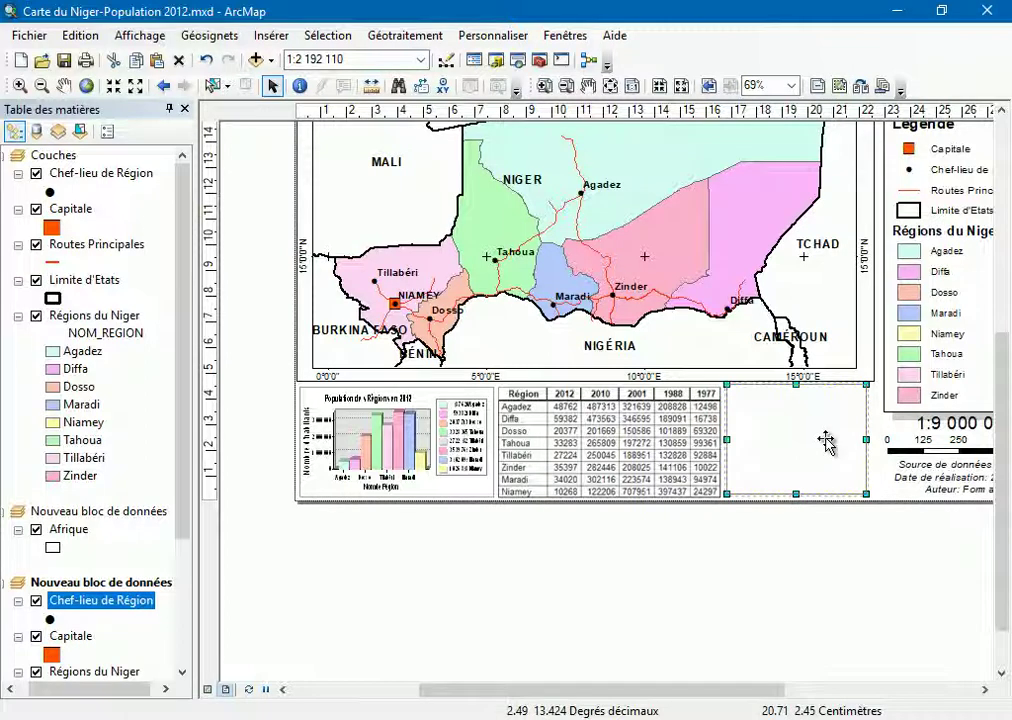
click(722, 497)
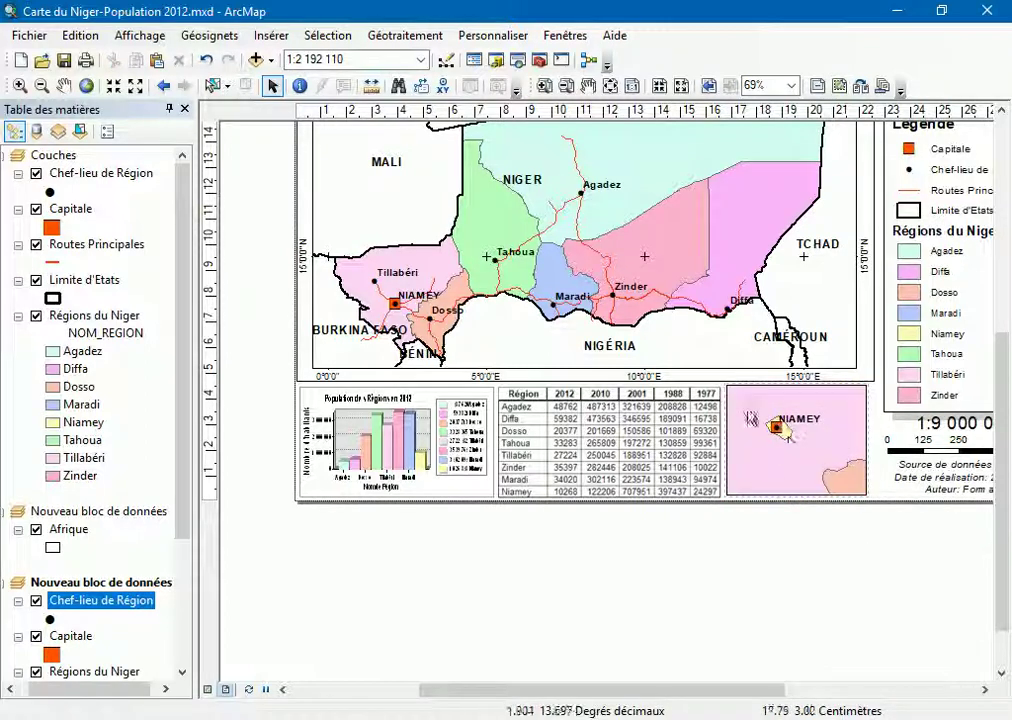
Add an extent indicator for Nouveau bloc de données 2 to the main Couches data frame
click(640, 243)
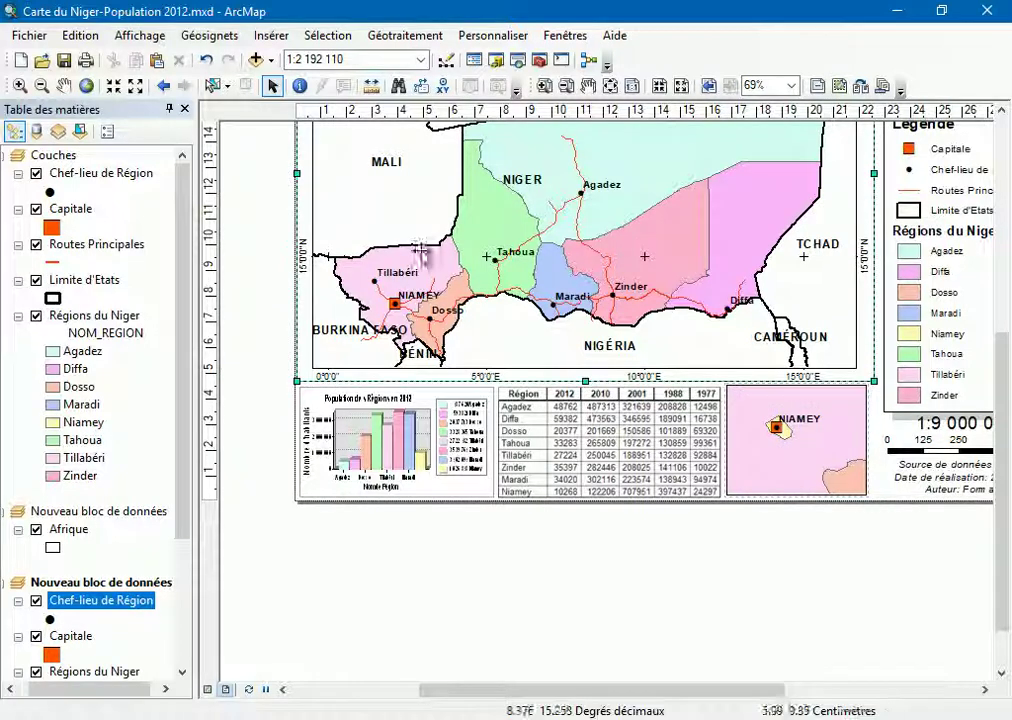
click(55, 156)
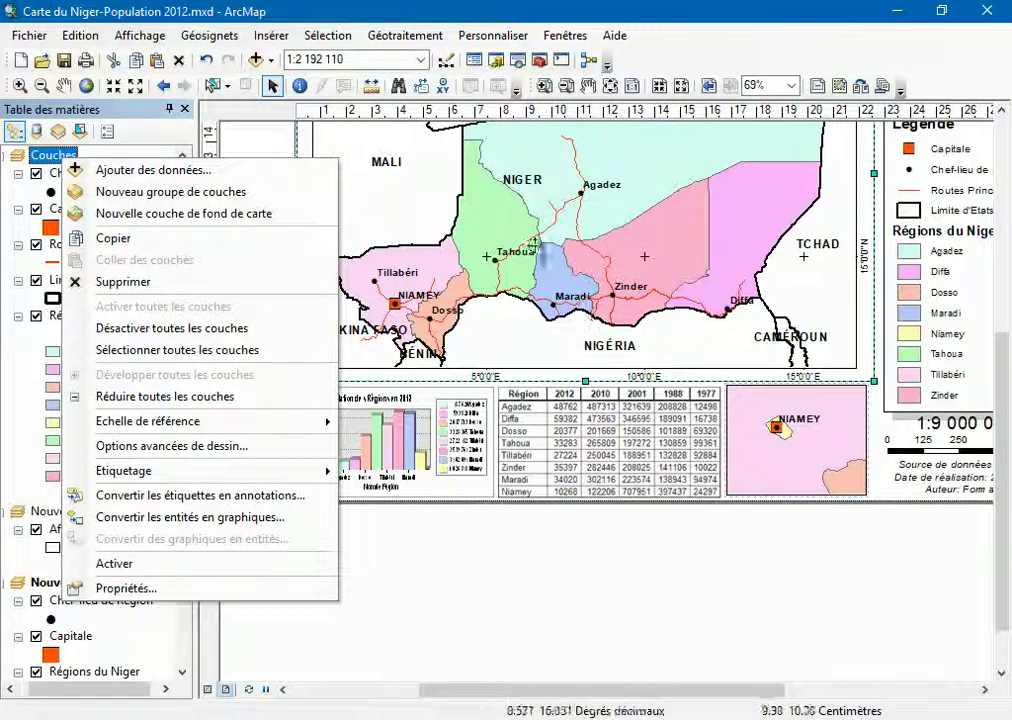
click(181, 590)
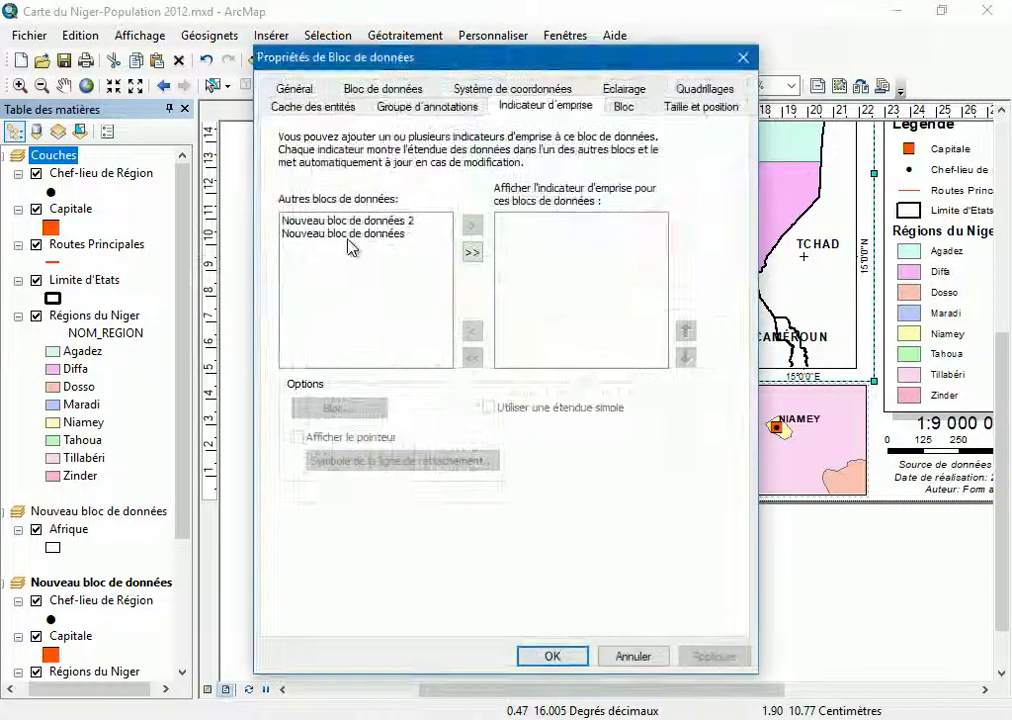
click(366, 221)
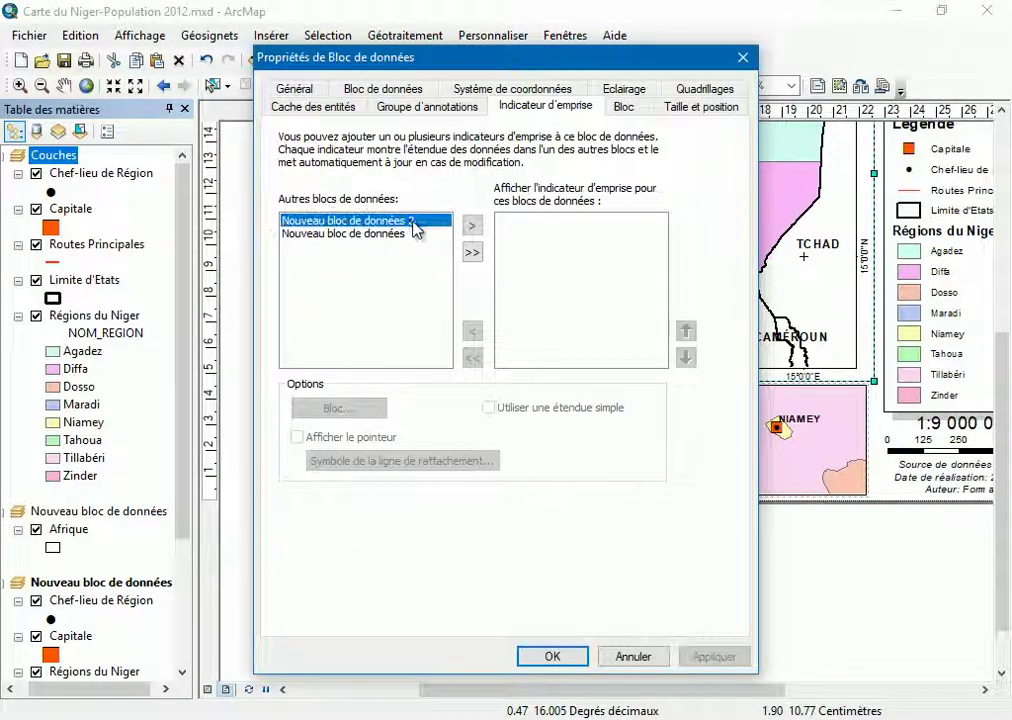
click(472, 230)
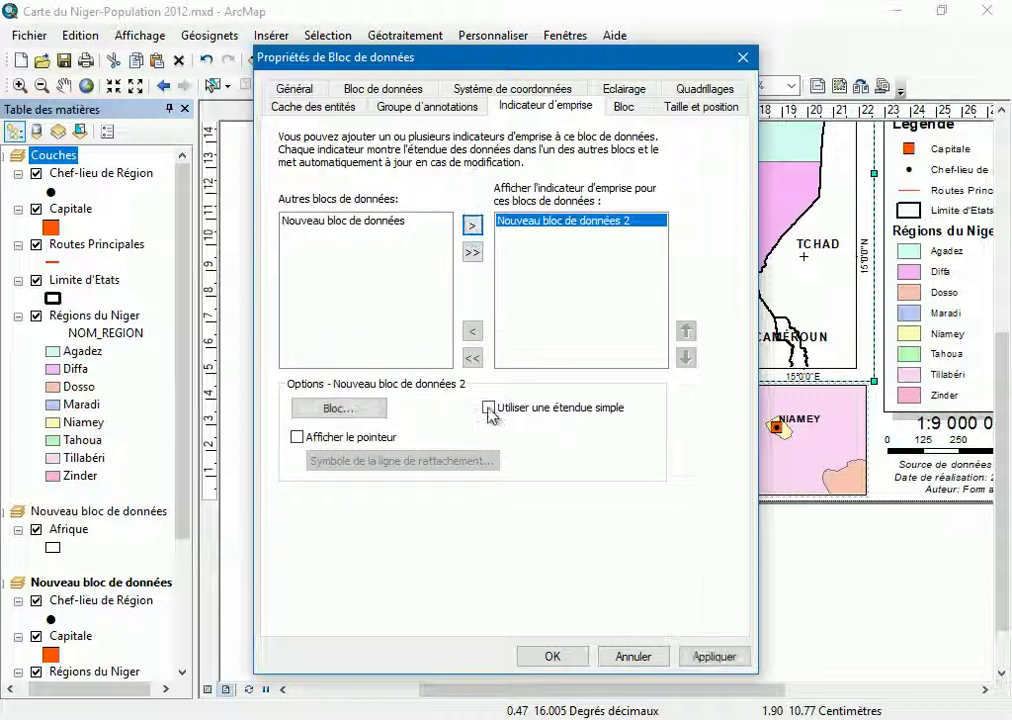
Show a leader line for the extent indicator, give it a width of 2 and a green colour, and apply the data frame properties
click(297, 437)
click(457, 470)
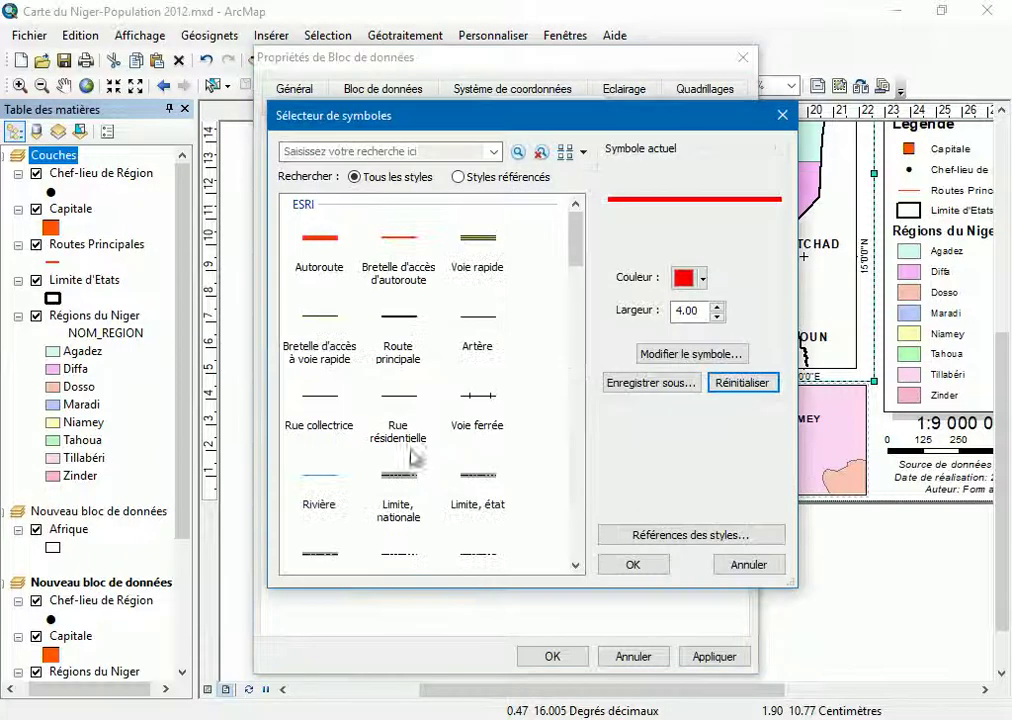
double_click(717, 316)
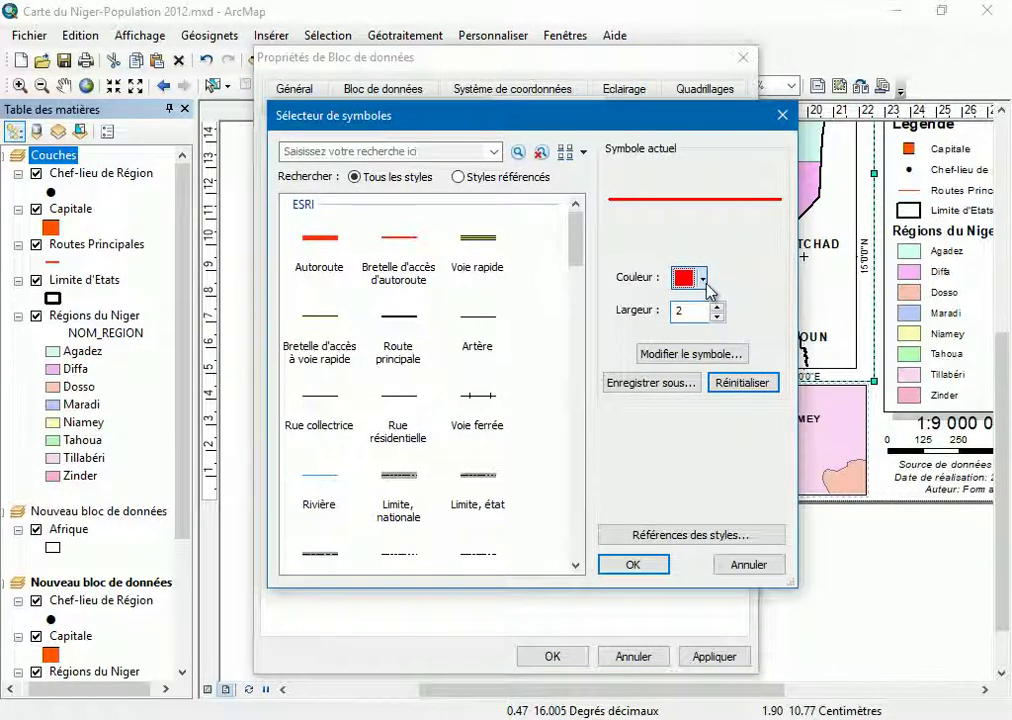
click(703, 279)
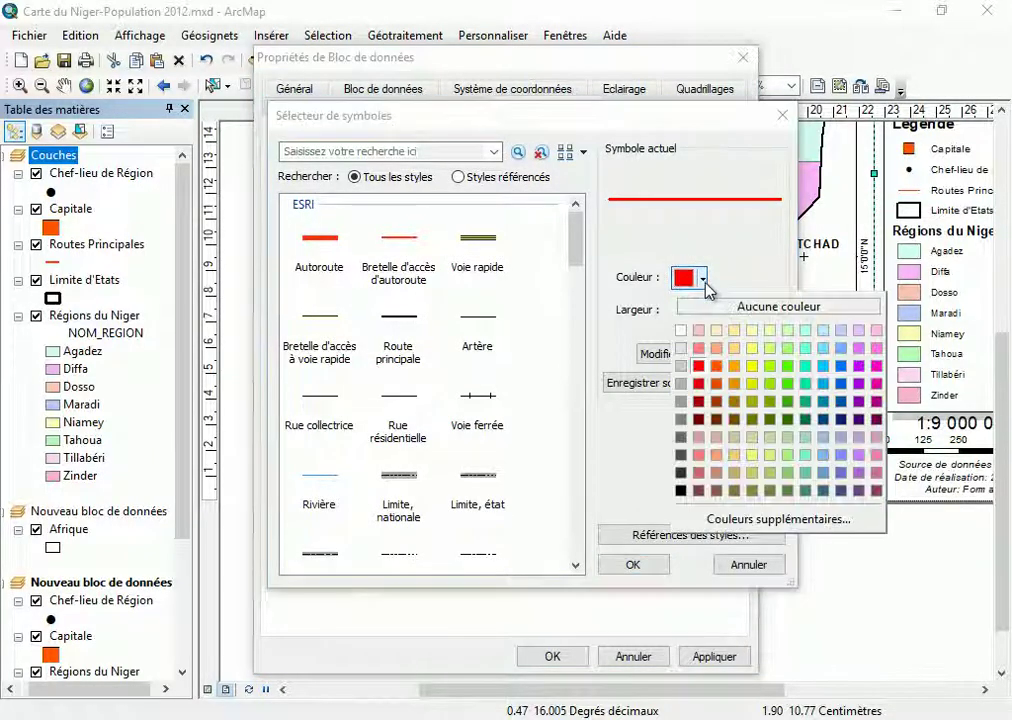
click(788, 384)
click(653, 567)
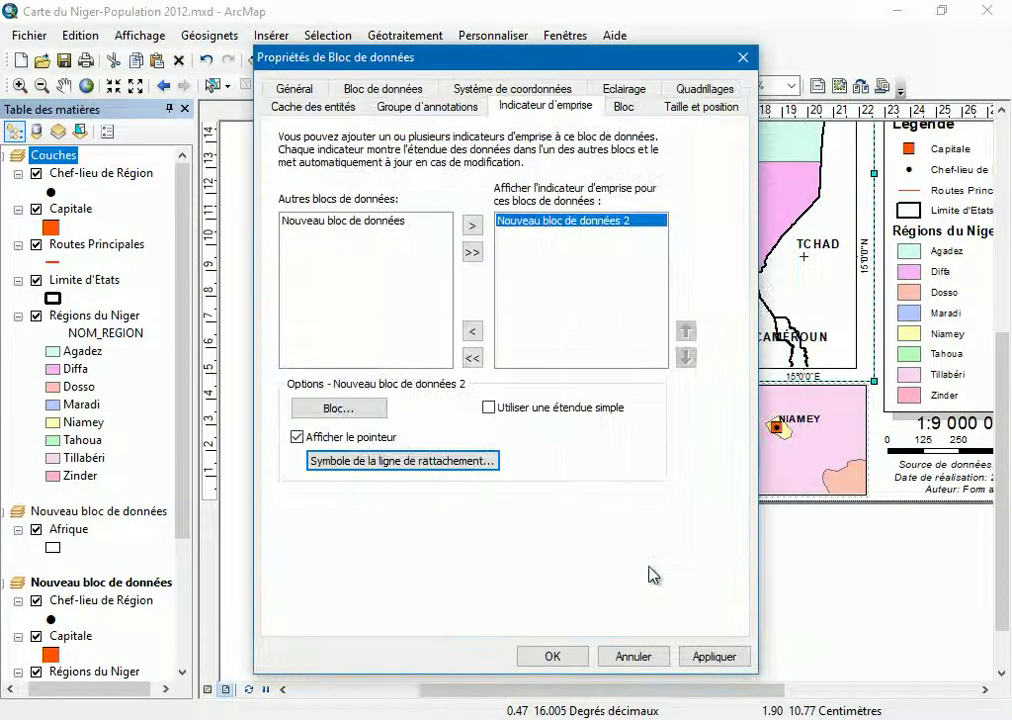
click(555, 655)
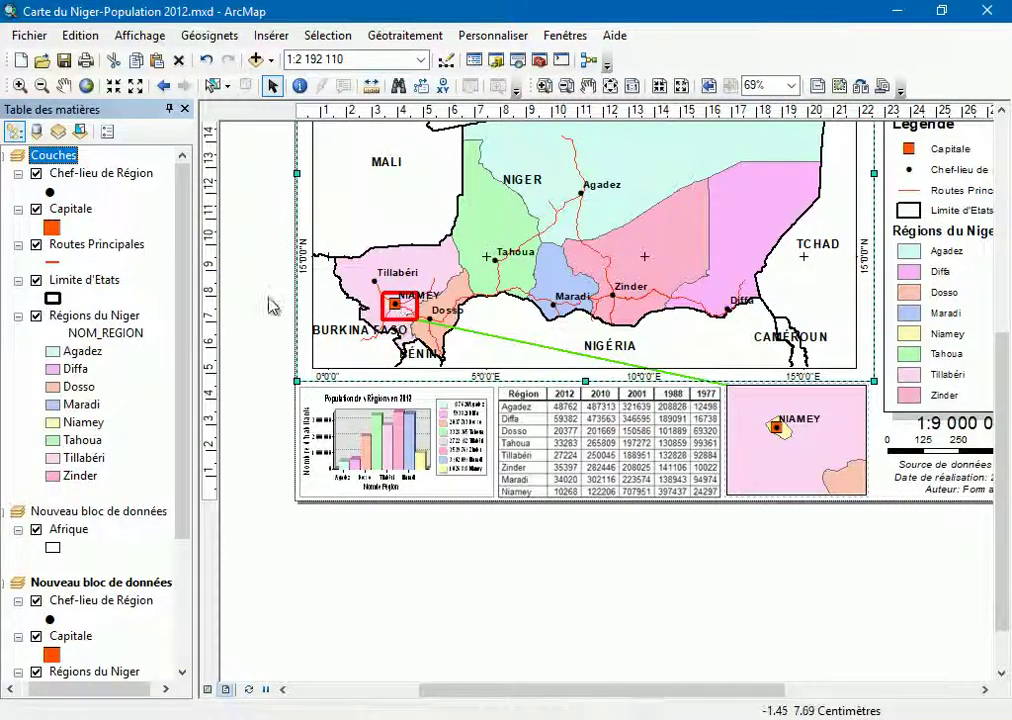
Set the border of the Nouveau bloc de données 2 extent indicator to the black 2,0 points style and apply it
double_click(66, 160)
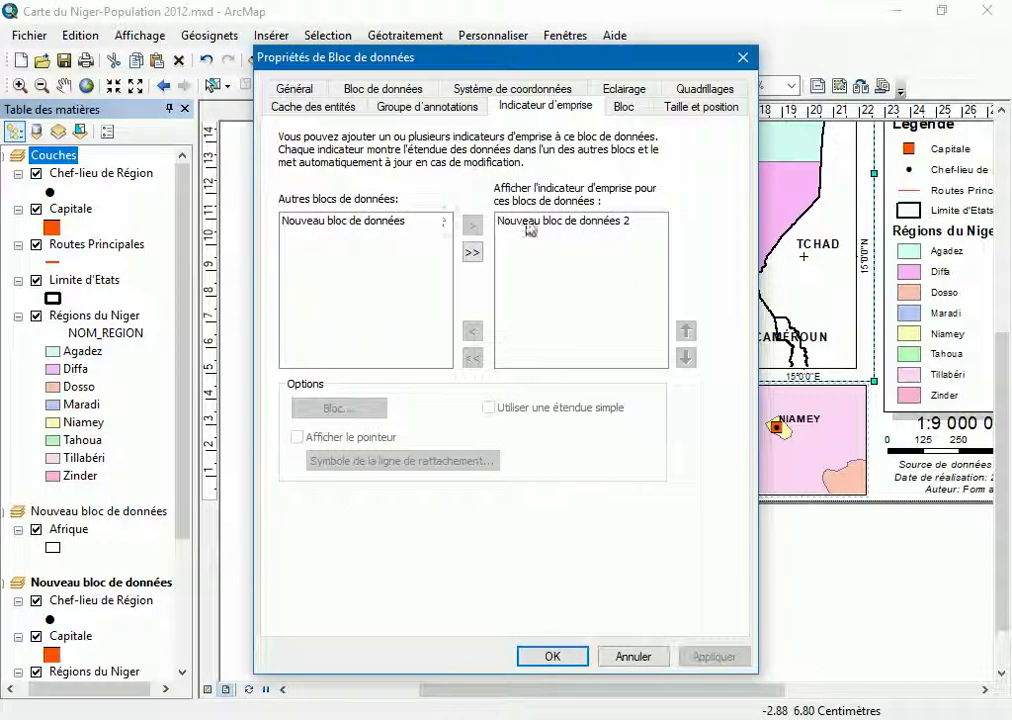
click(515, 222)
click(335, 408)
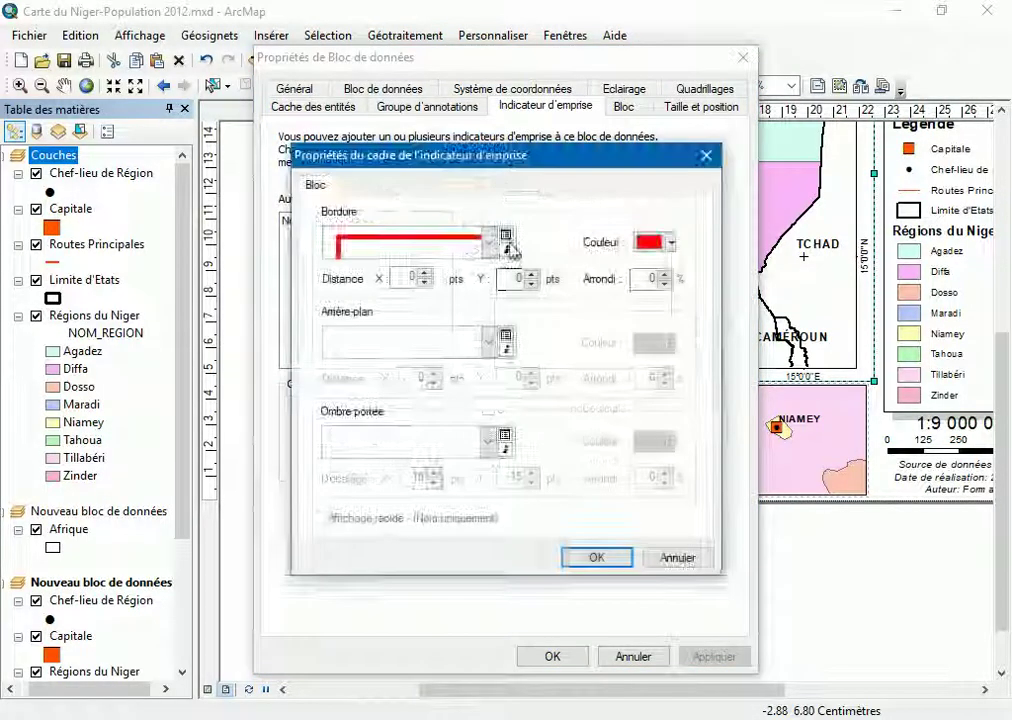
click(671, 242)
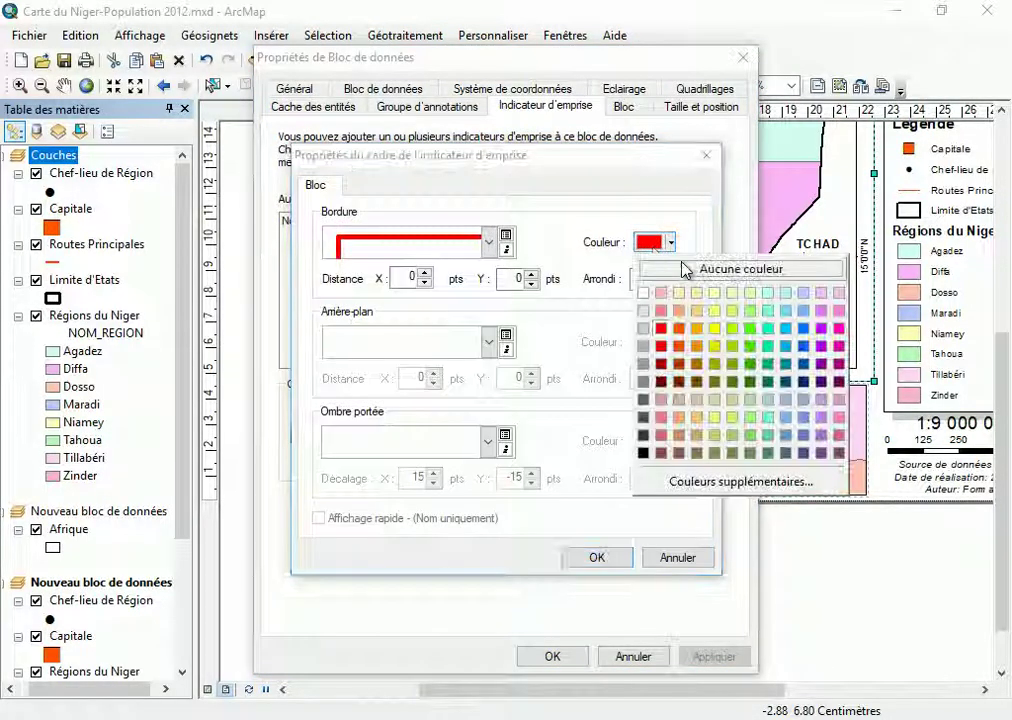
click(750, 349)
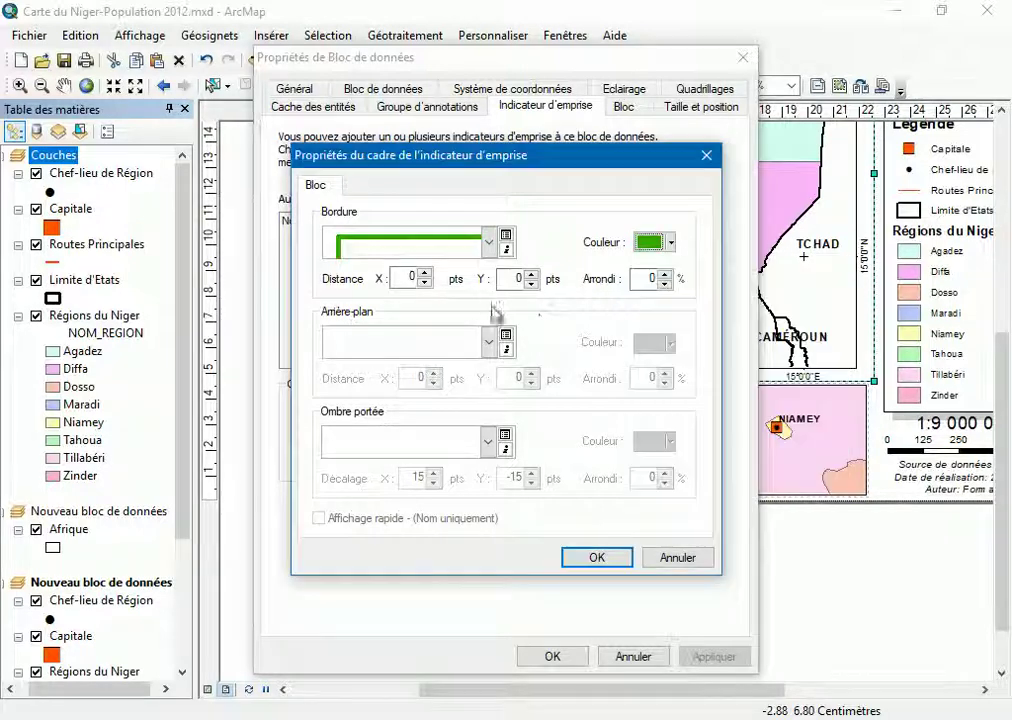
click(489, 242)
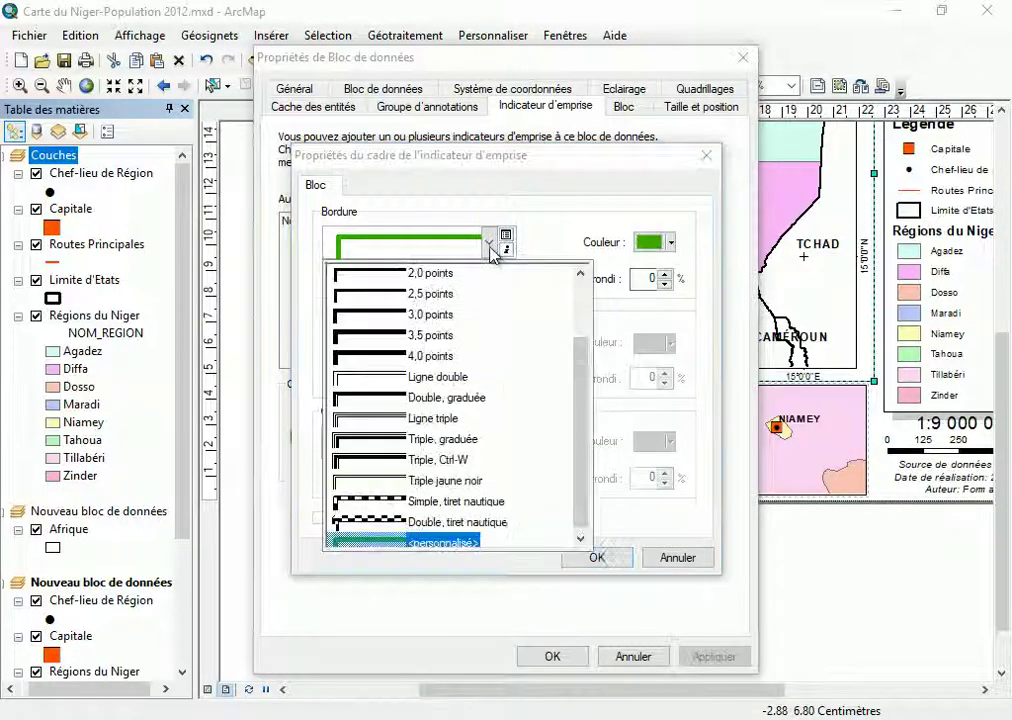
click(429, 274)
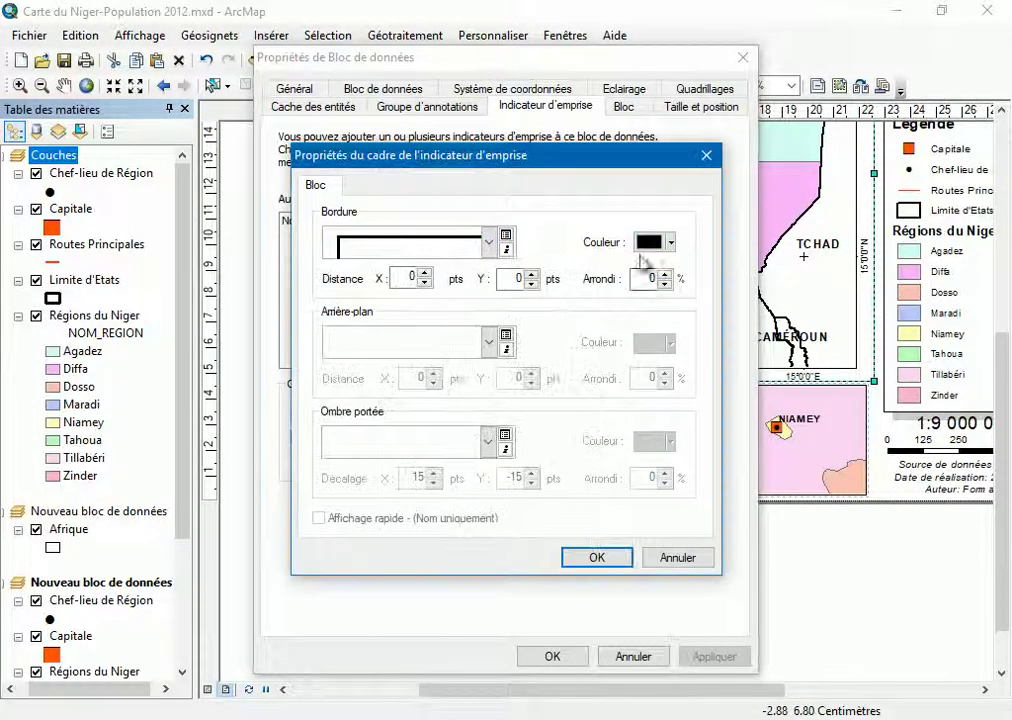
click(600, 558)
click(565, 660)
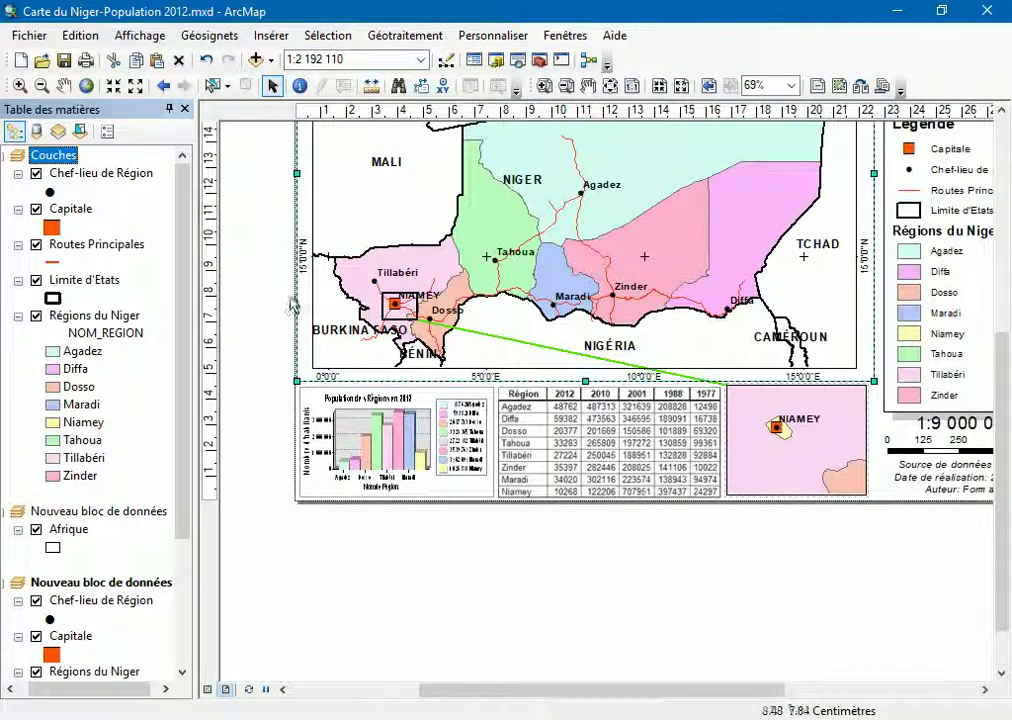
Change the border colour of the Nouveau bloc de données 2 extent indicator to green and confirm the Couches data frame properties
double_click(66, 158)
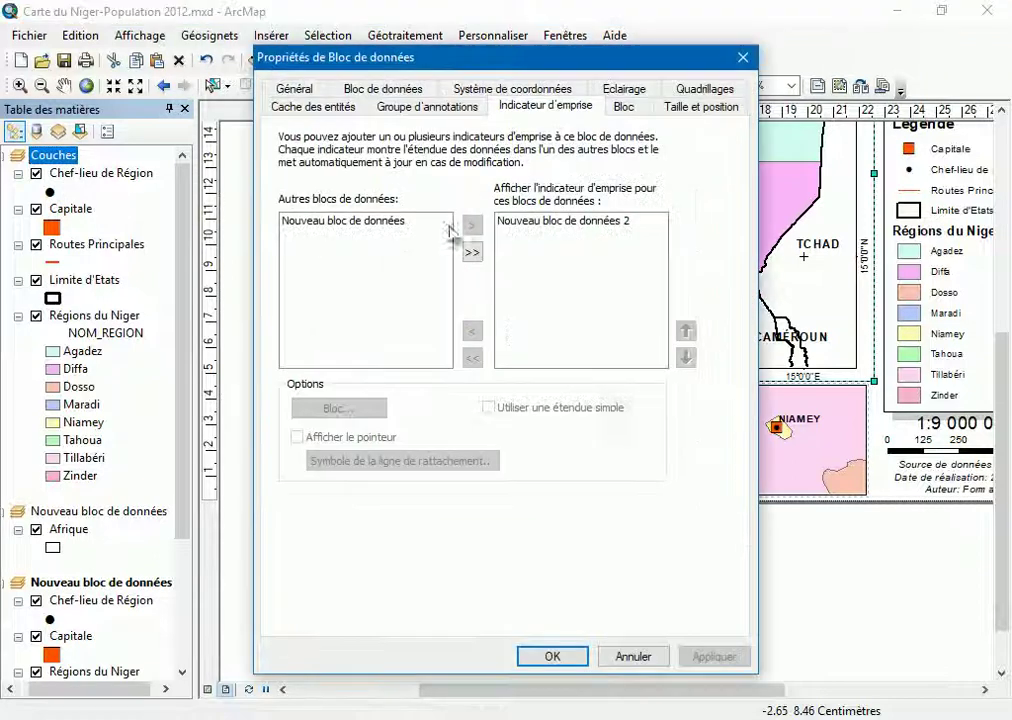
click(574, 222)
click(360, 436)
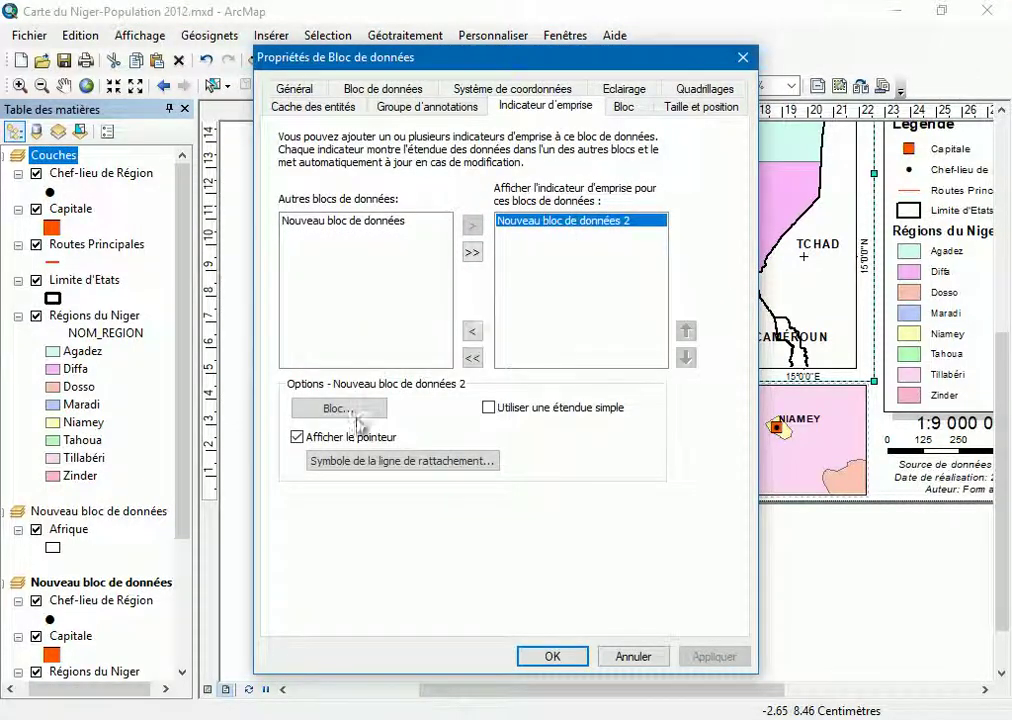
click(339, 408)
click(670, 243)
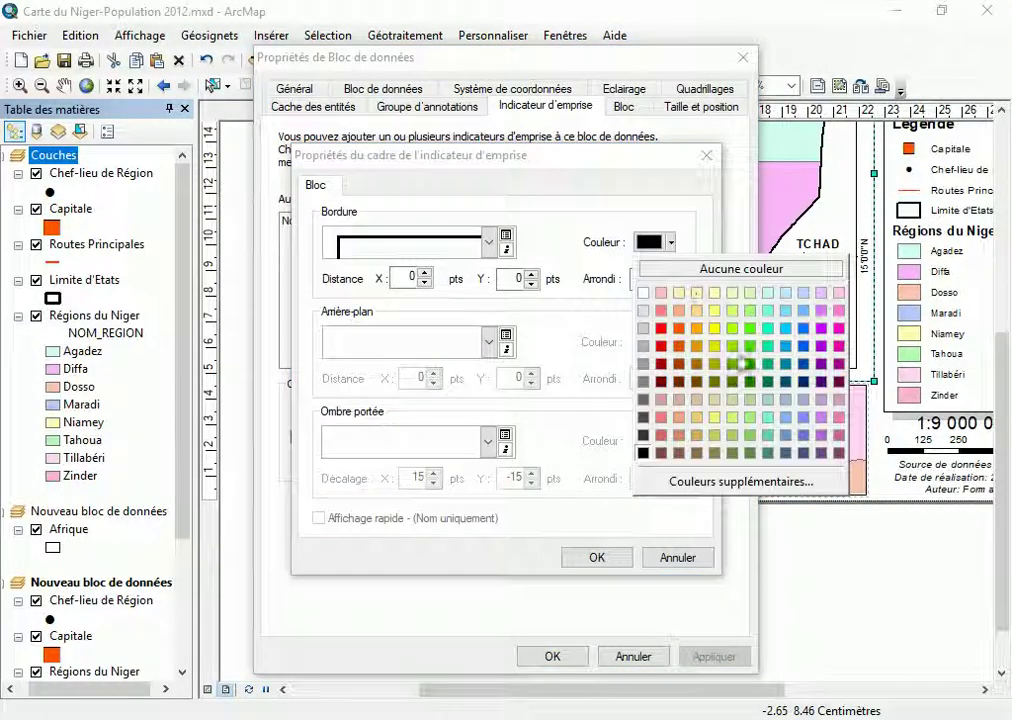
click(750, 346)
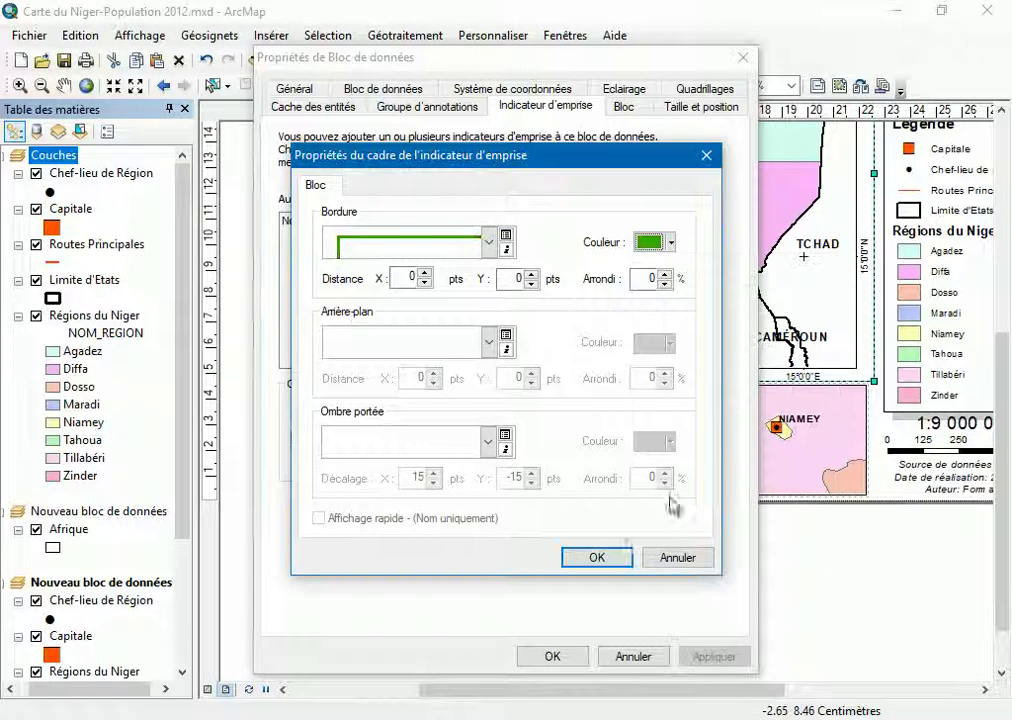
click(599, 558)
click(552, 656)
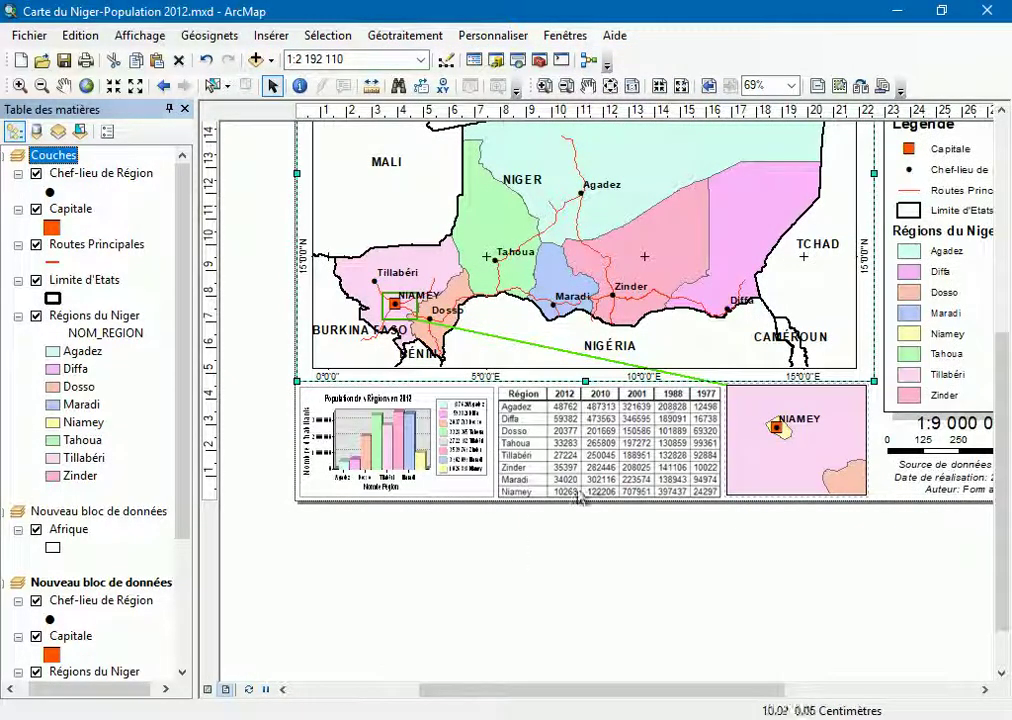
Move the population table and diagram off the page below the layout, and place the Niamey data frame at the left beneath the main map
click(619, 481)
drag(619, 481, 786, 624)
click(408, 450)
drag(408, 450, 464, 579)
drag(810, 440, 387, 447)
click(63, 85)
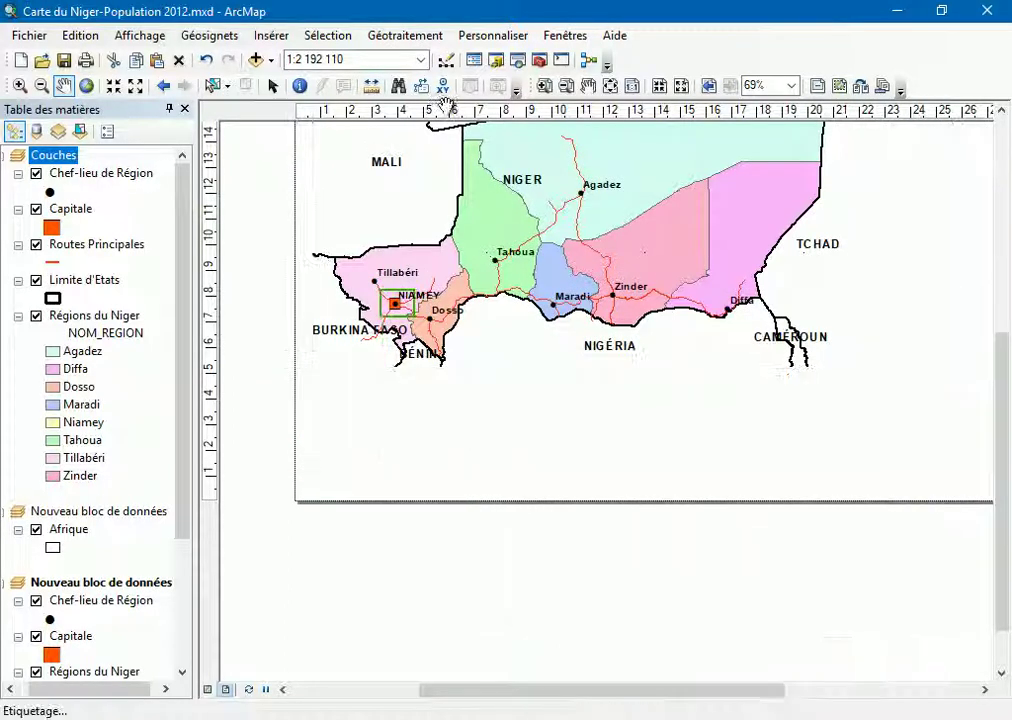
click(272, 86)
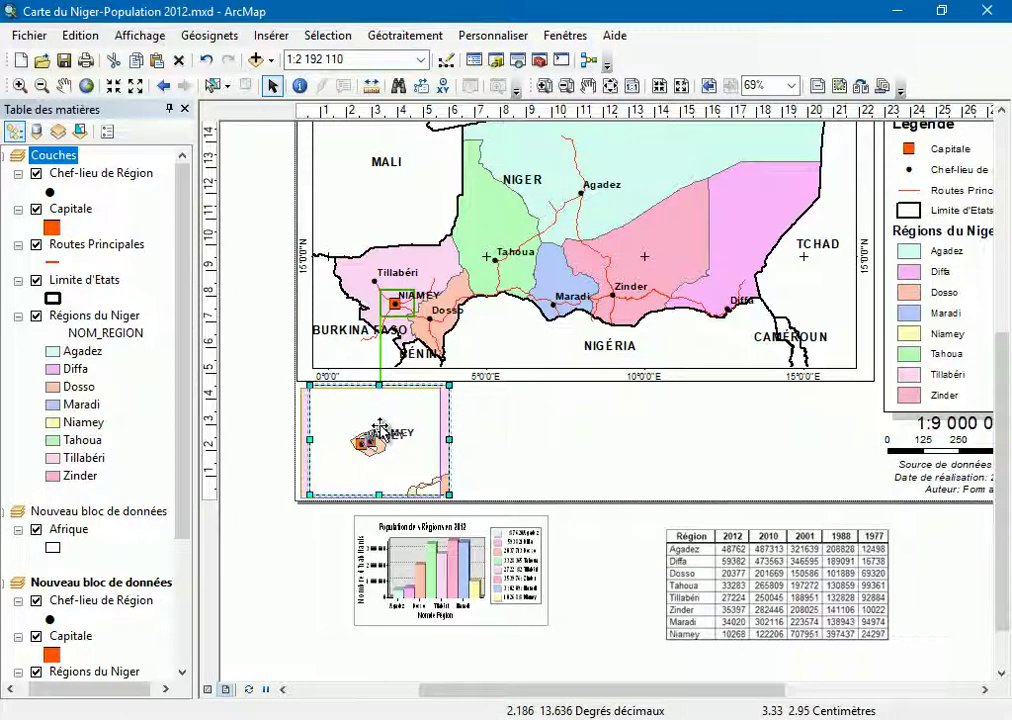
Place the population diagram directly to the right of the Niamey inset and the regional population table to the right of the diagram
click(459, 574)
drag(459, 574, 553, 447)
drag(764, 596, 767, 456)
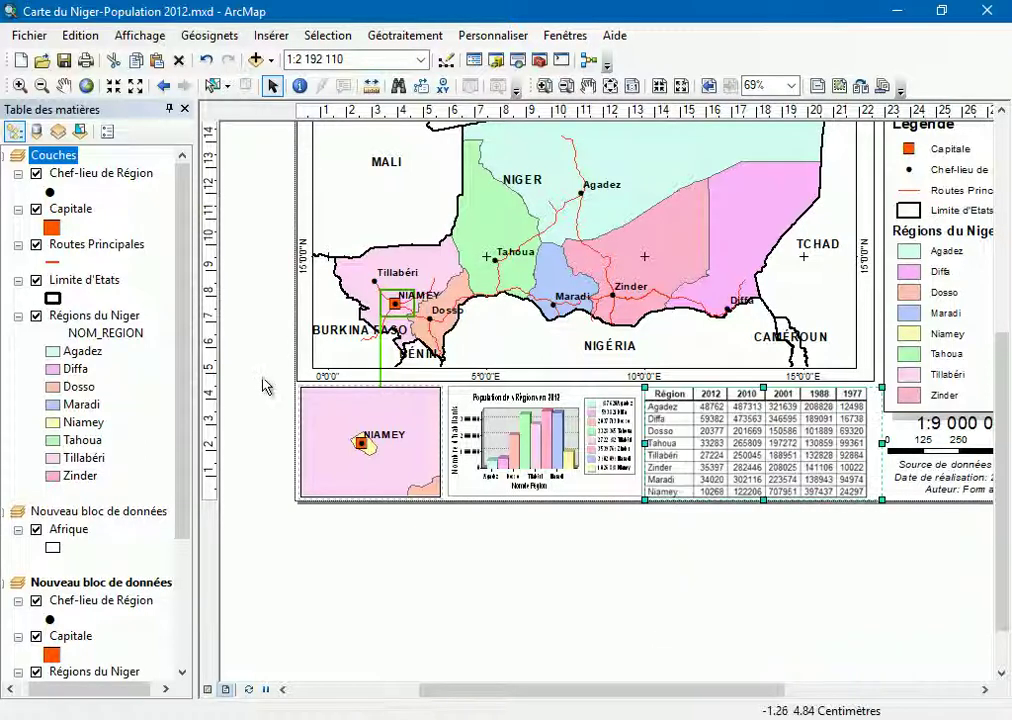
Align the top edges of the Niamey inset, population diagram and population table
drag(765, 533, 899, 541)
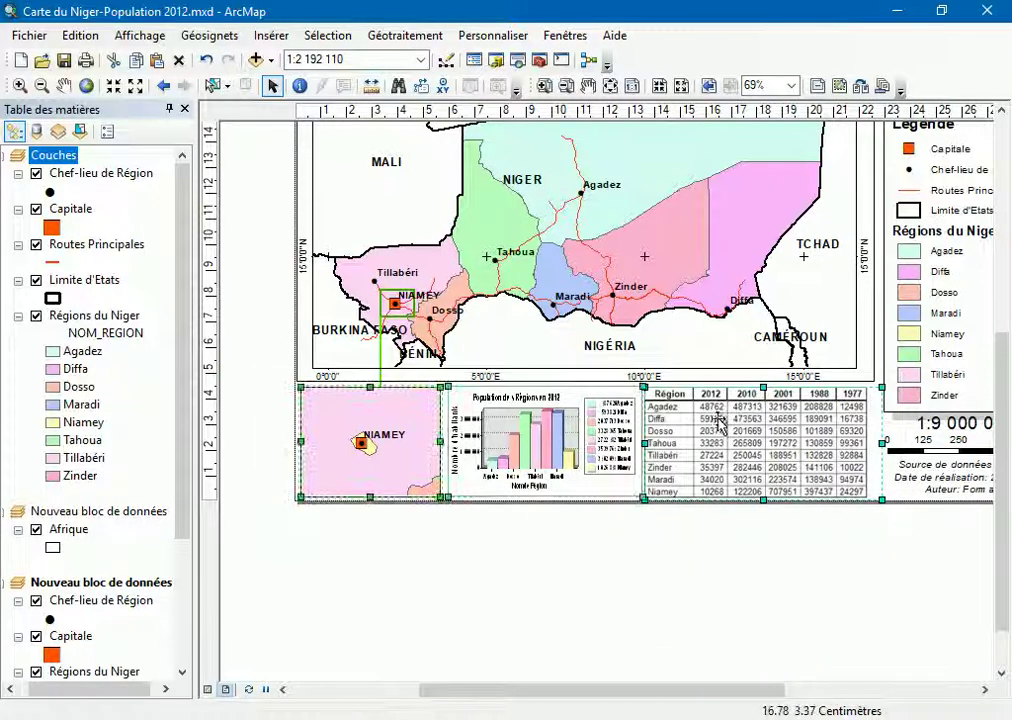
right_click(768, 478)
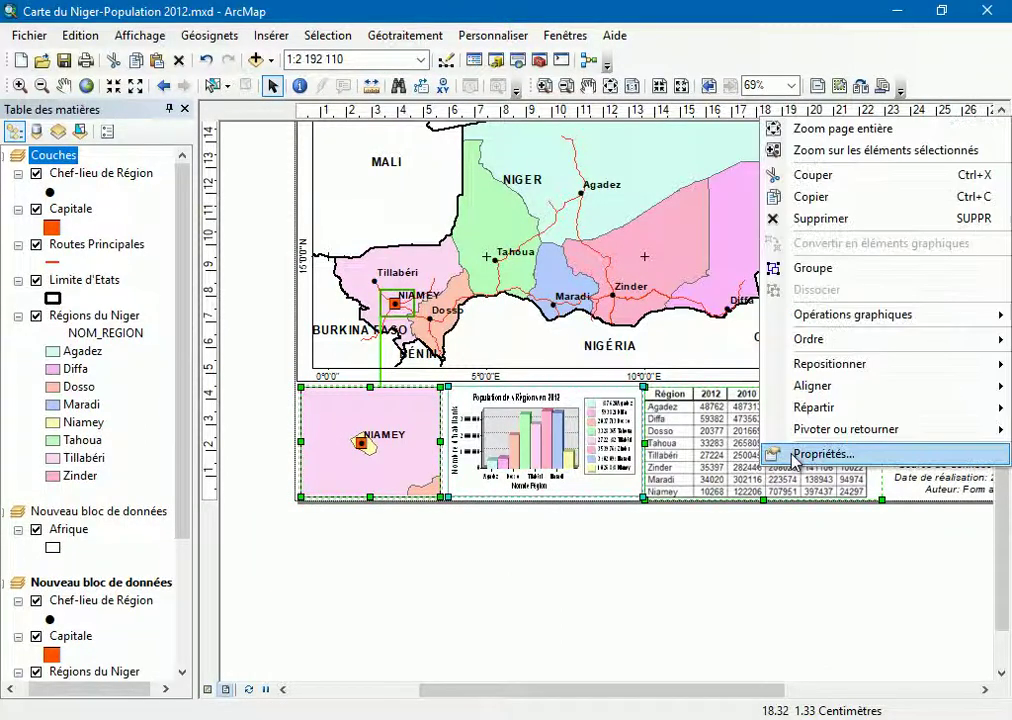
mouse_move(849, 395)
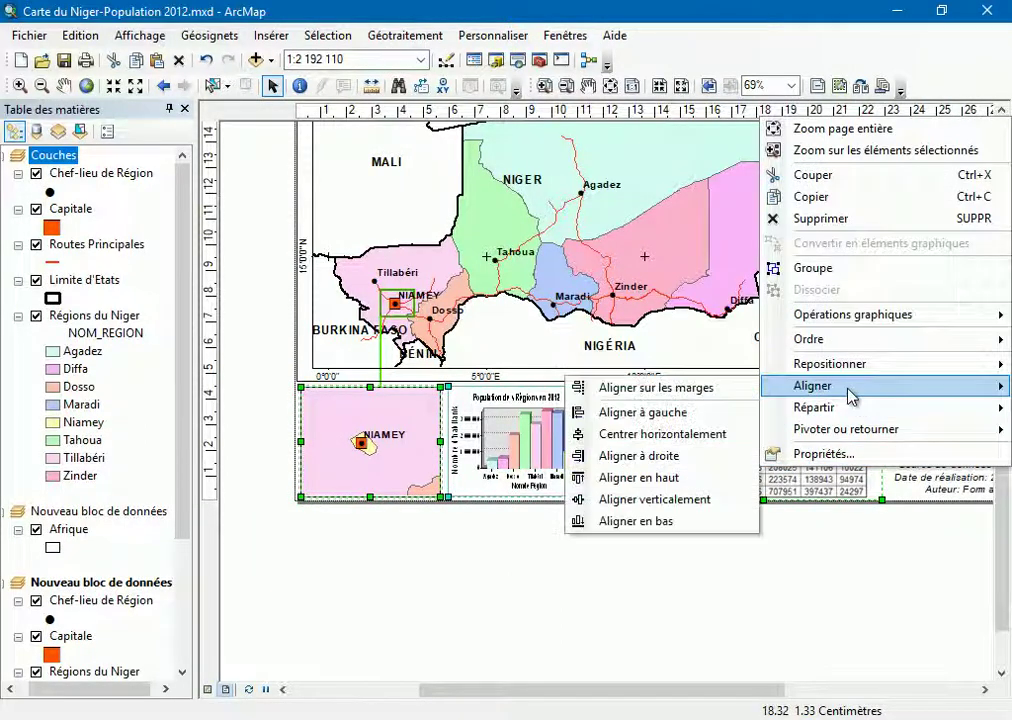
click(640, 479)
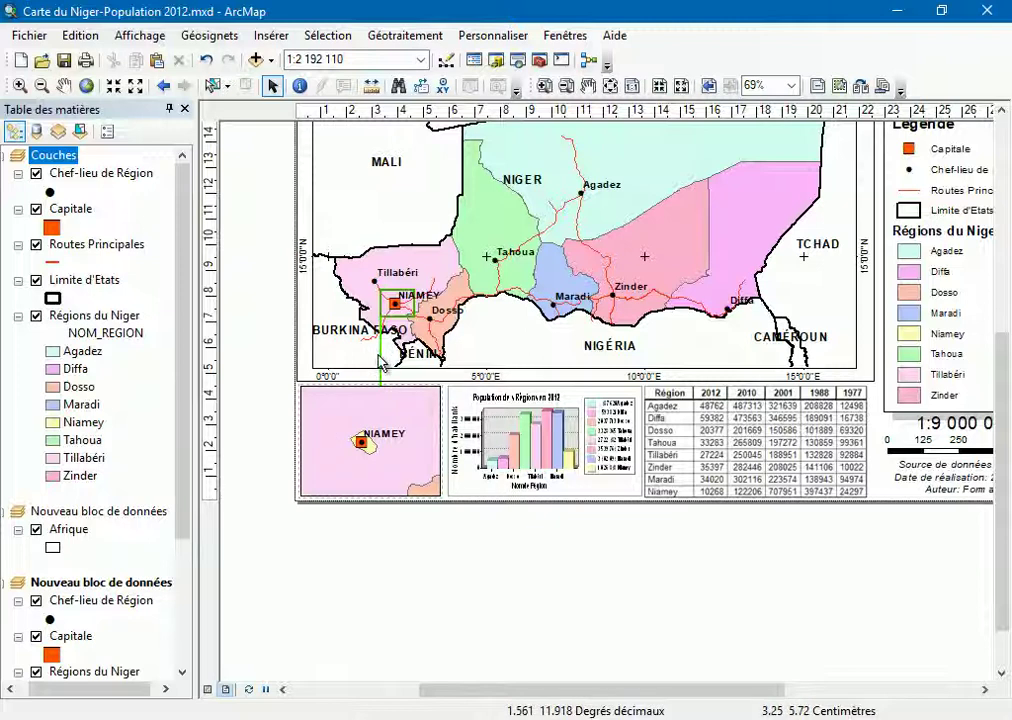
Align the main map data frame with the left edge of the Niamey inset and clear the selection
click(346, 358)
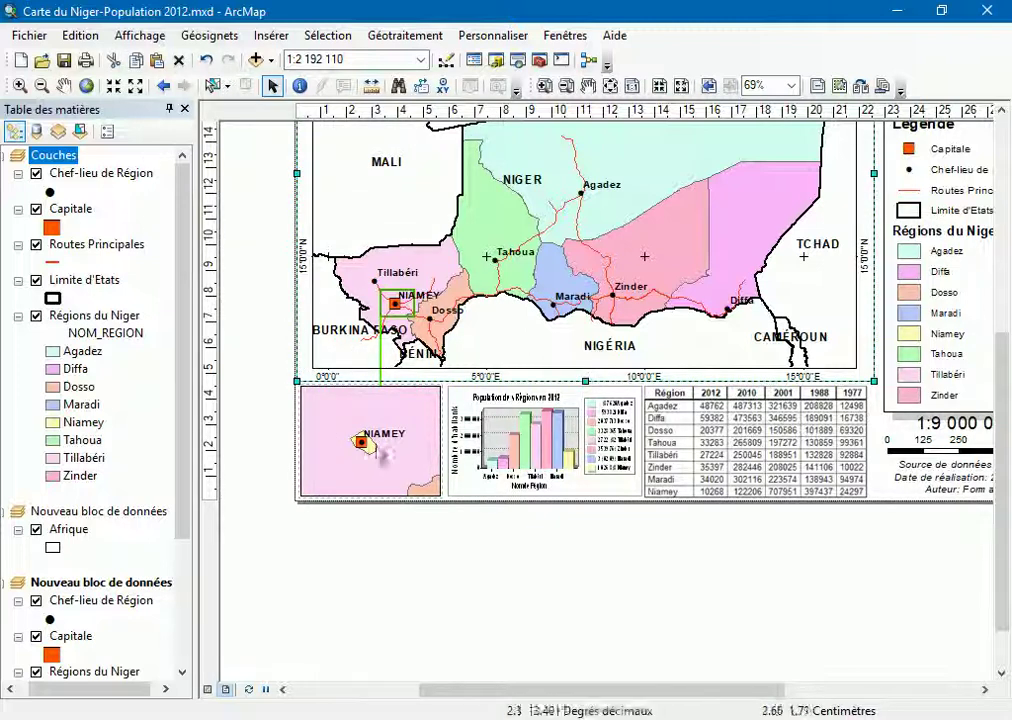
click(372, 440)
right_click(374, 438)
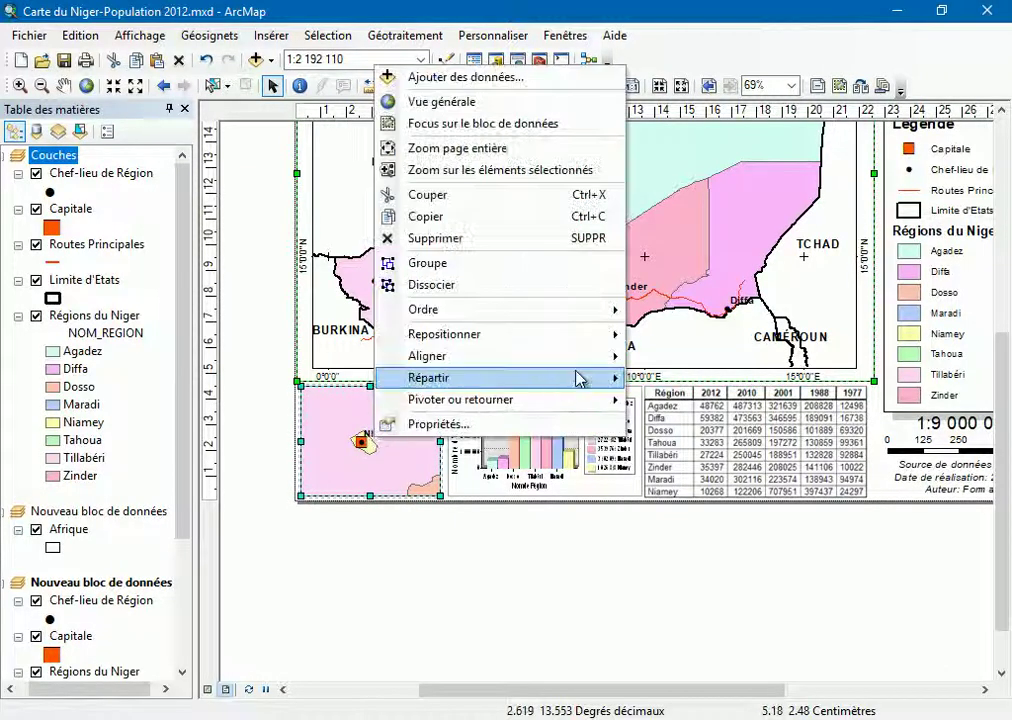
mouse_move(596, 360)
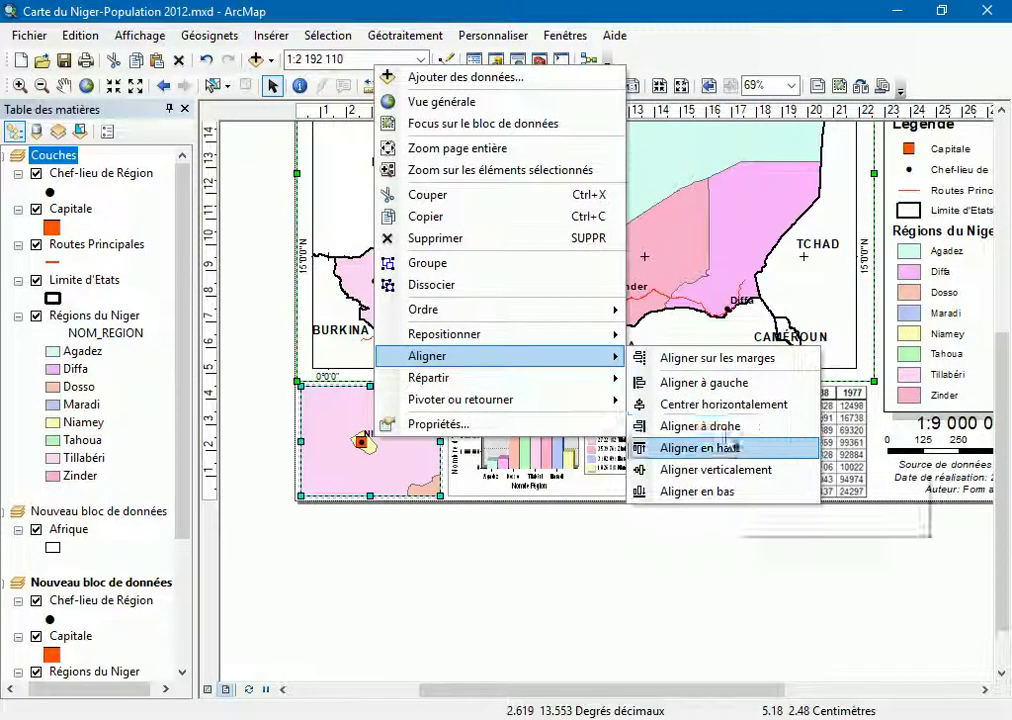
click(731, 385)
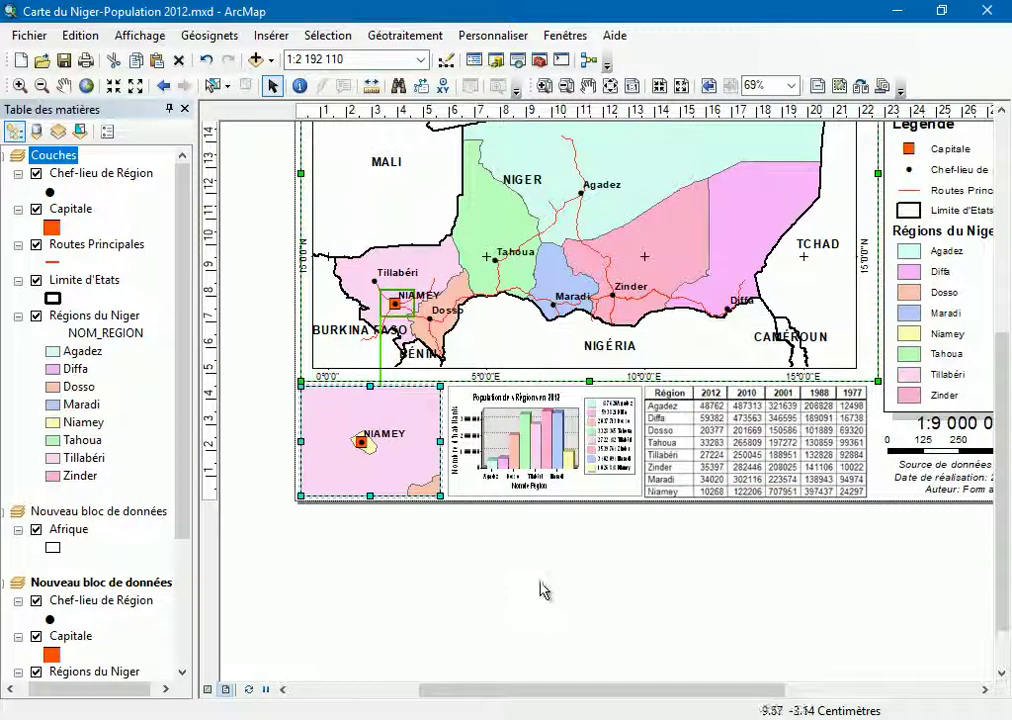
click(578, 605)
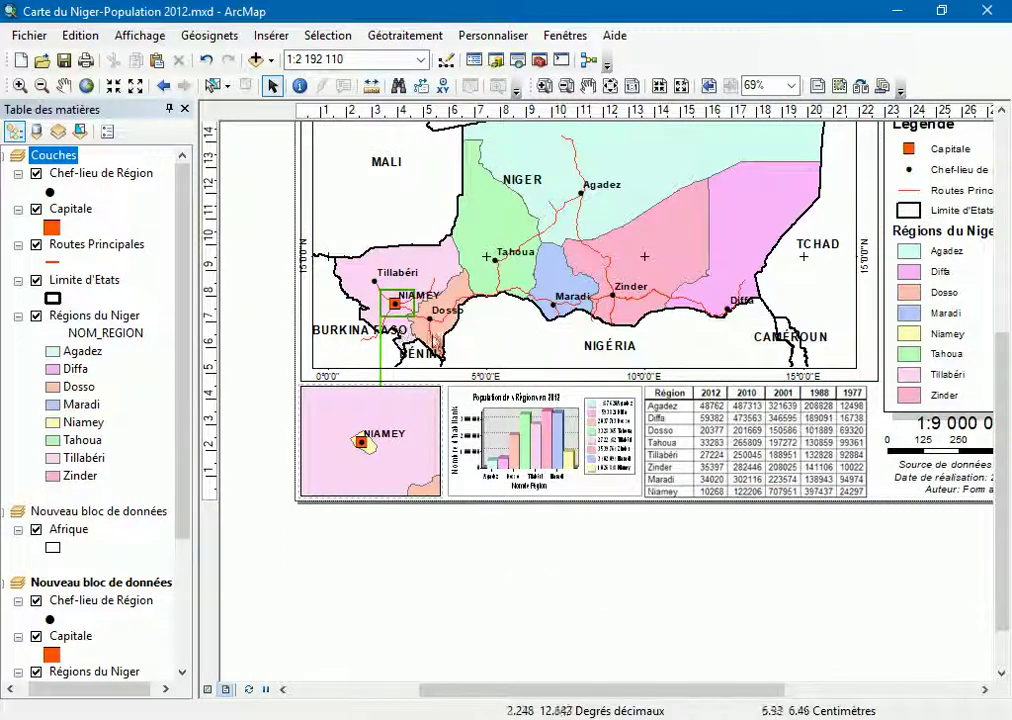
click(486, 260)
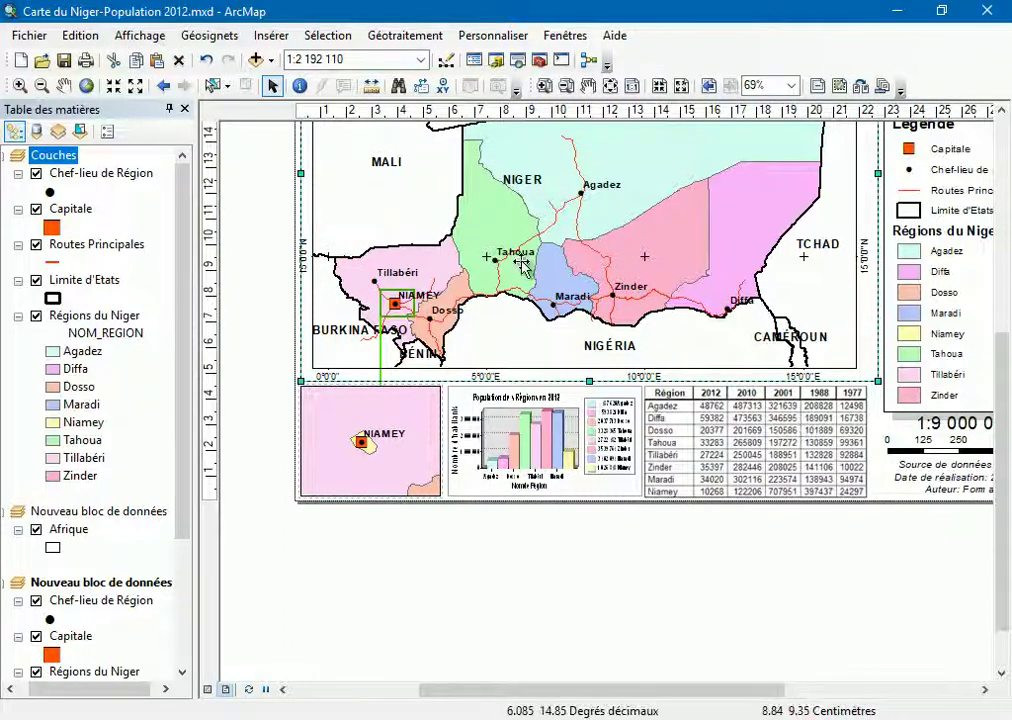
drag(563, 261, 597, 270)
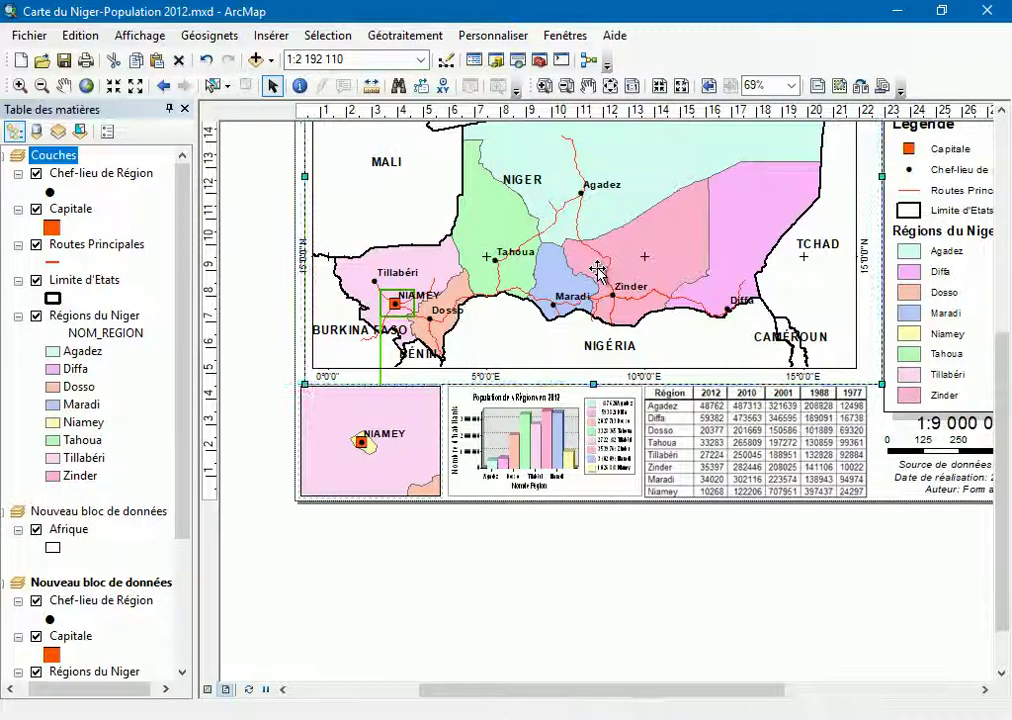
click(205, 60)
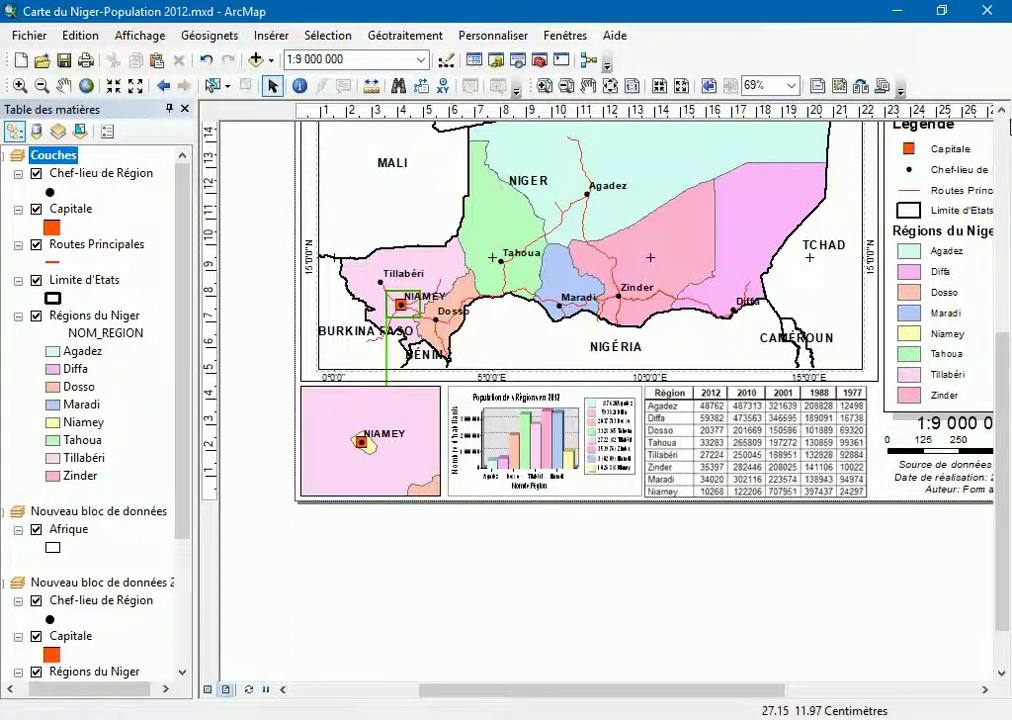
Set the reference scale of the Nouveau bloc de données 2 data frame to 1:2 192 110
click(1003, 113)
click(1003, 113)
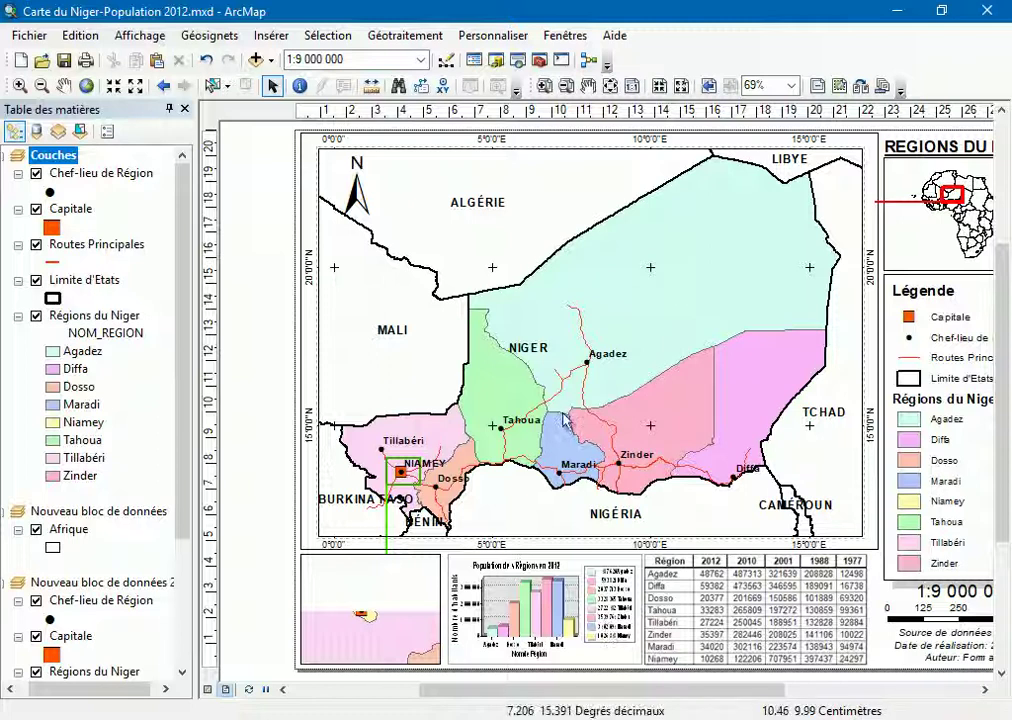
scroll(517, 403, up, 2)
scroll(540, 390, down, 4)
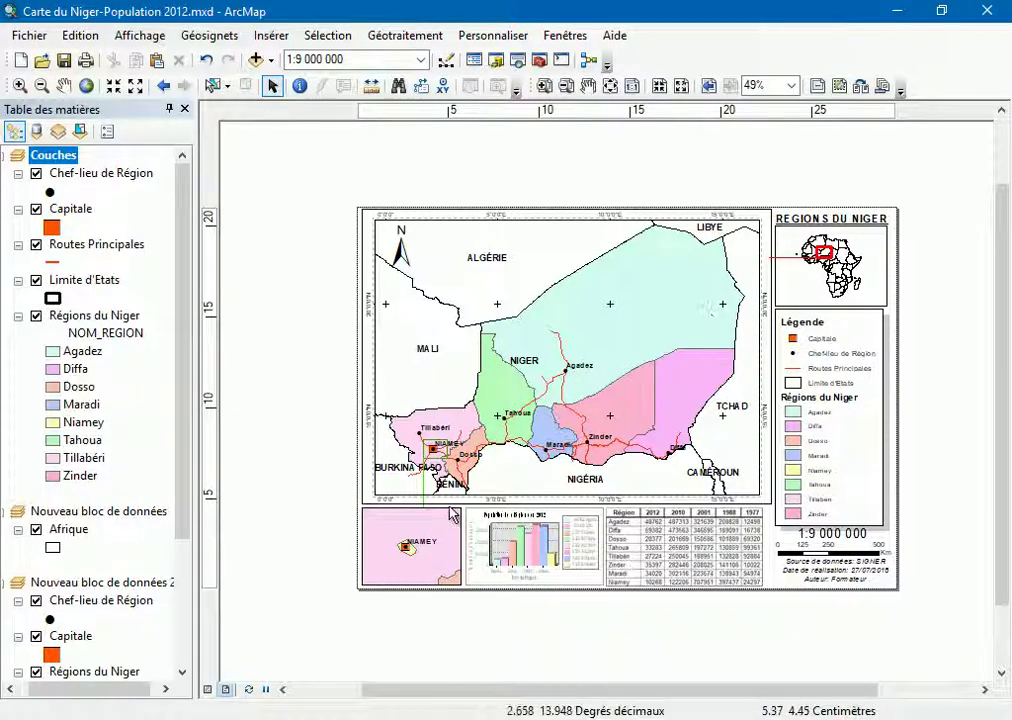
scroll(416, 586, up, 3)
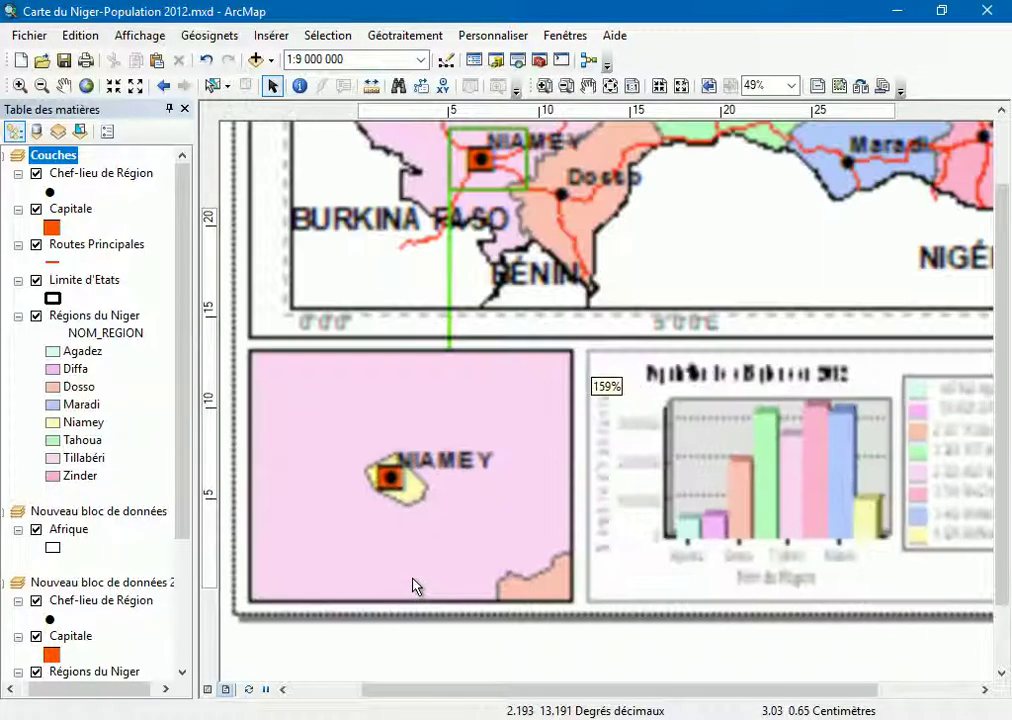
scroll(120, 450, down, 3)
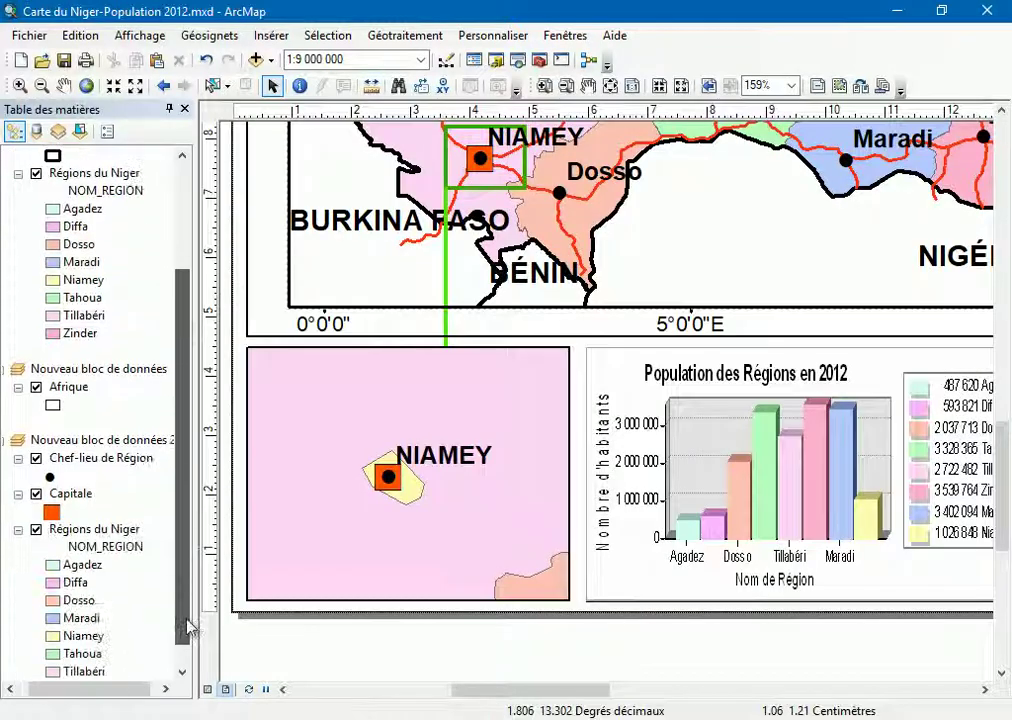
right_click(95, 412)
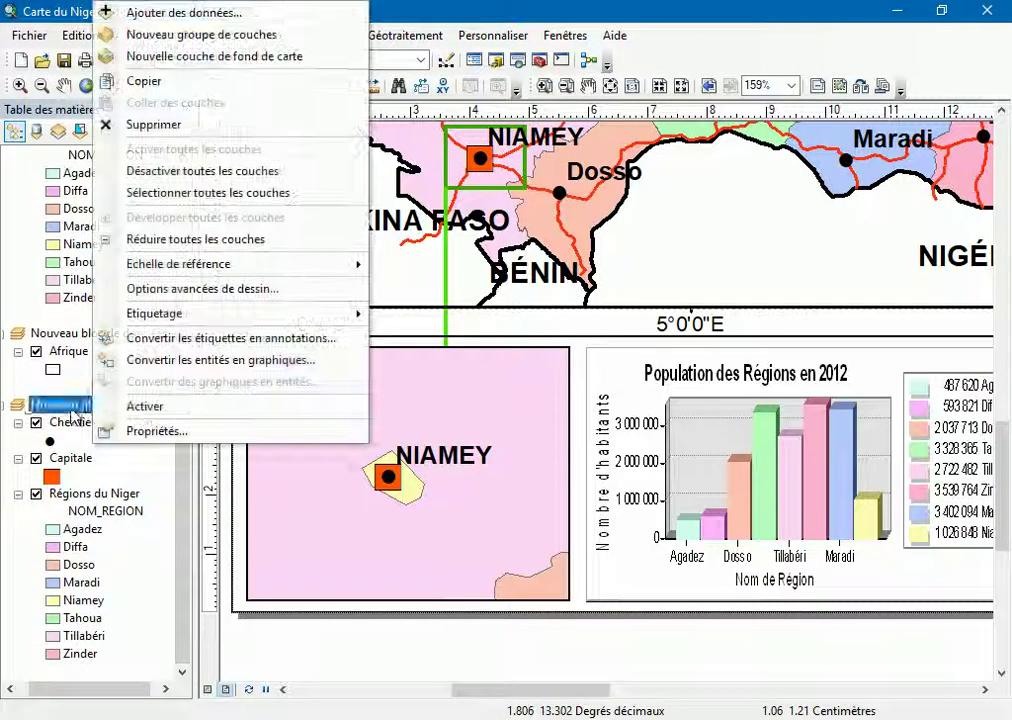
click(145, 430)
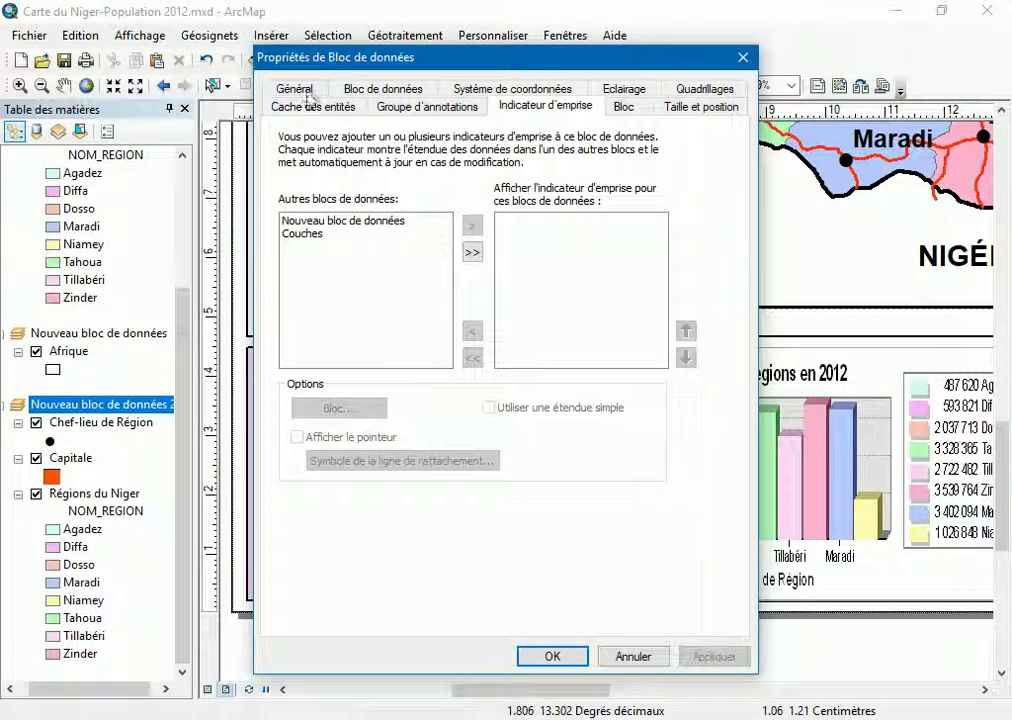
click(292, 88)
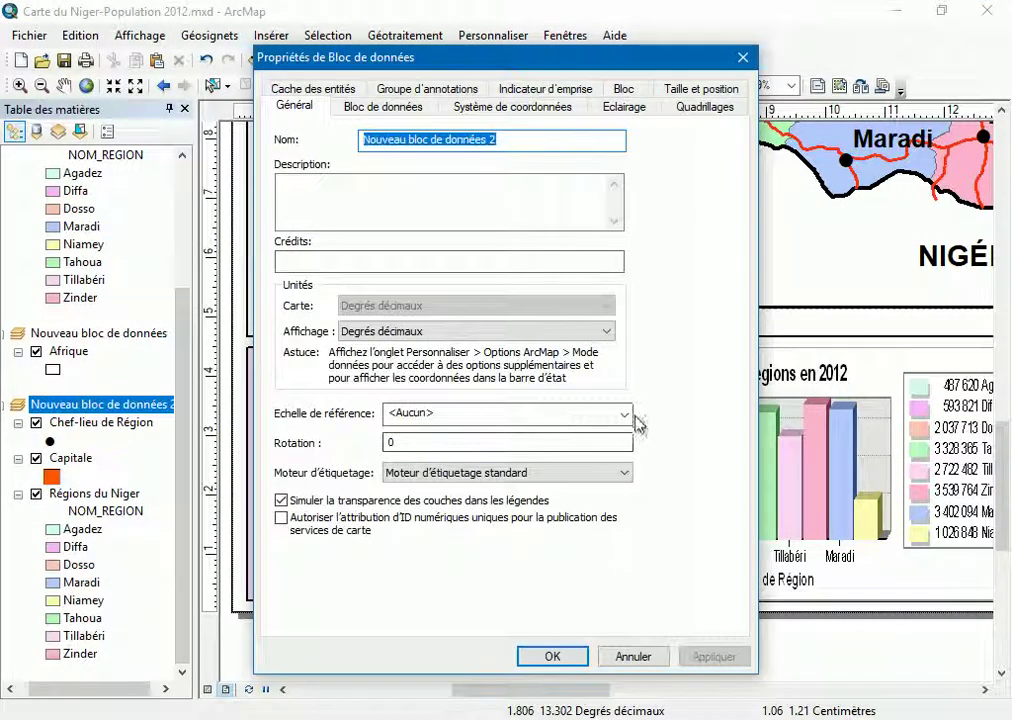
click(633, 418)
click(517, 450)
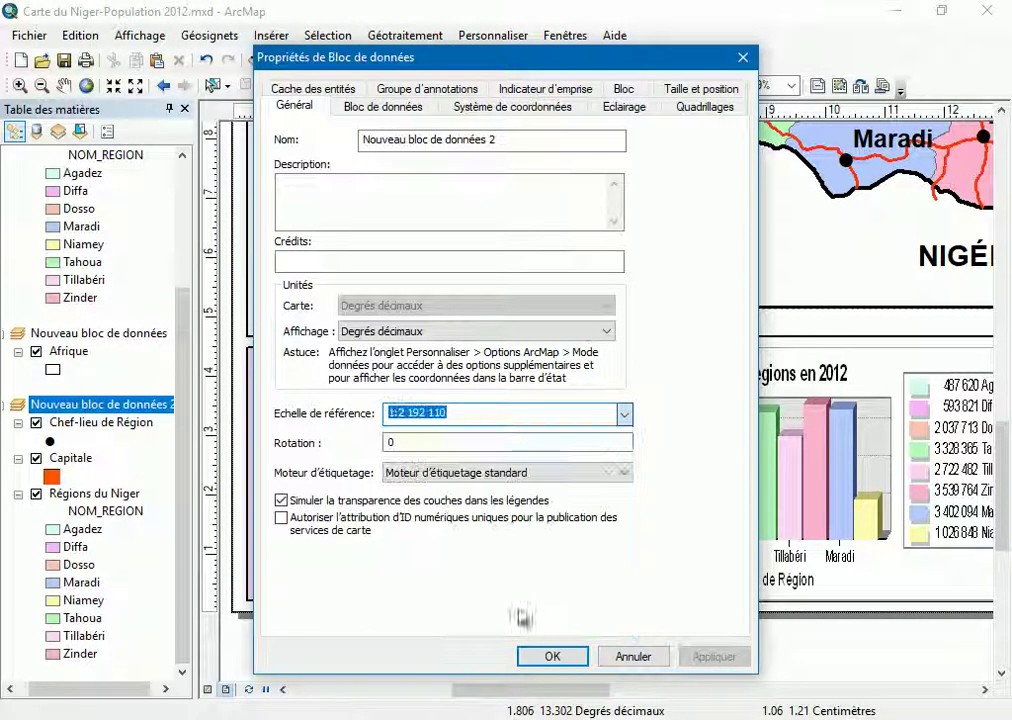
click(553, 657)
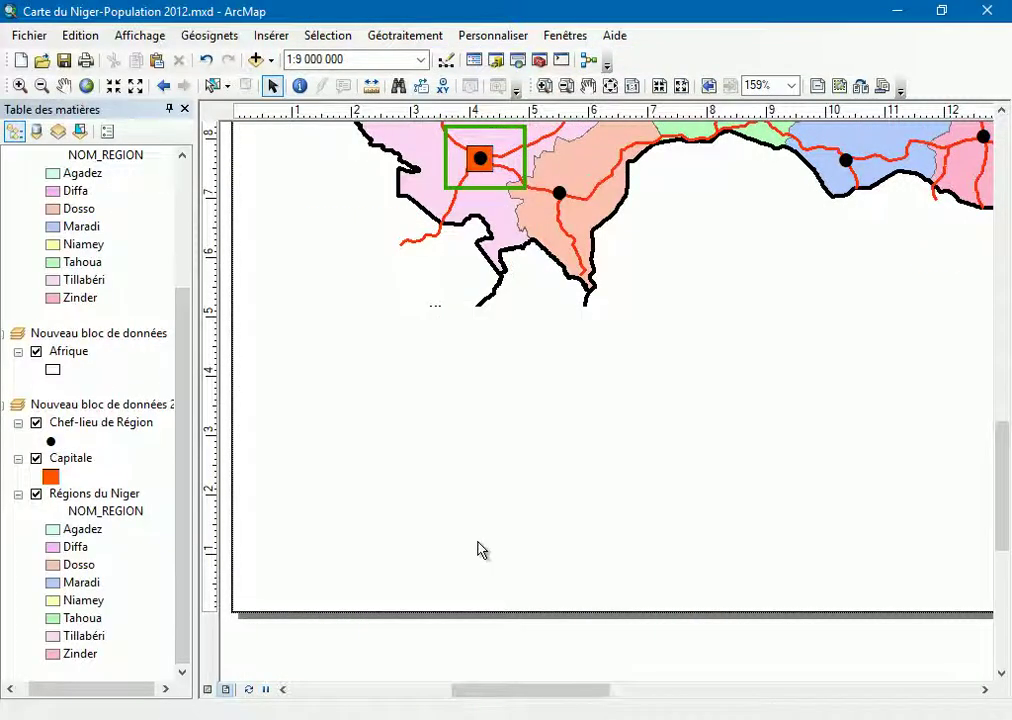
Insert a Barre d'échelle alternée 1 scale bar for the Niamey data frame and position its left end along the inset's lower edge
click(346, 474)
click(346, 474)
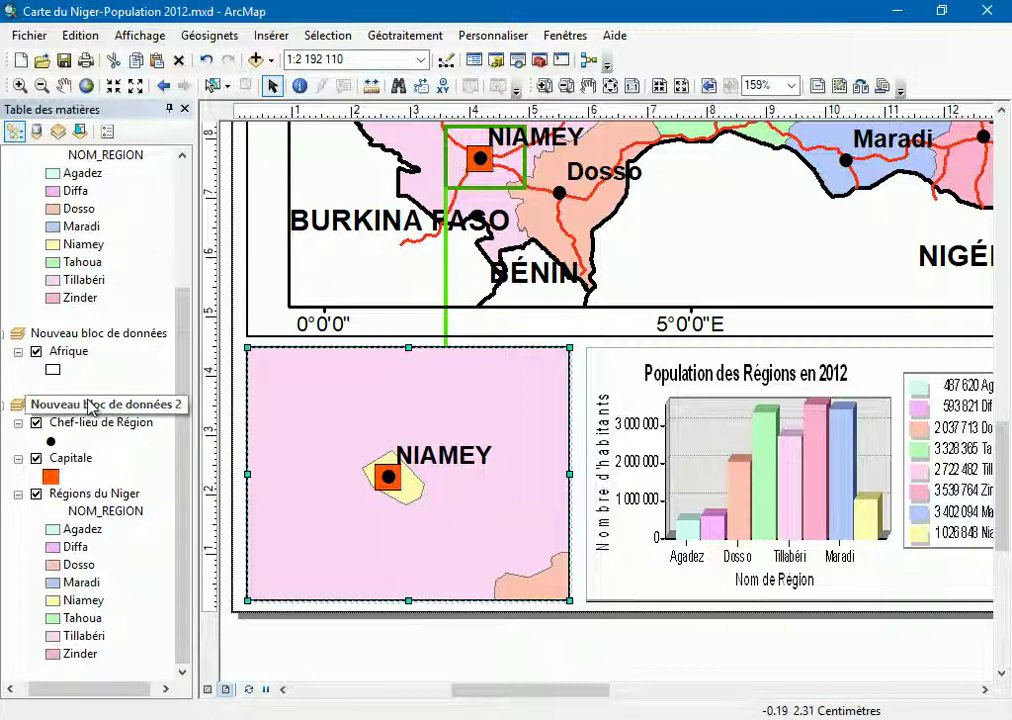
click(271, 35)
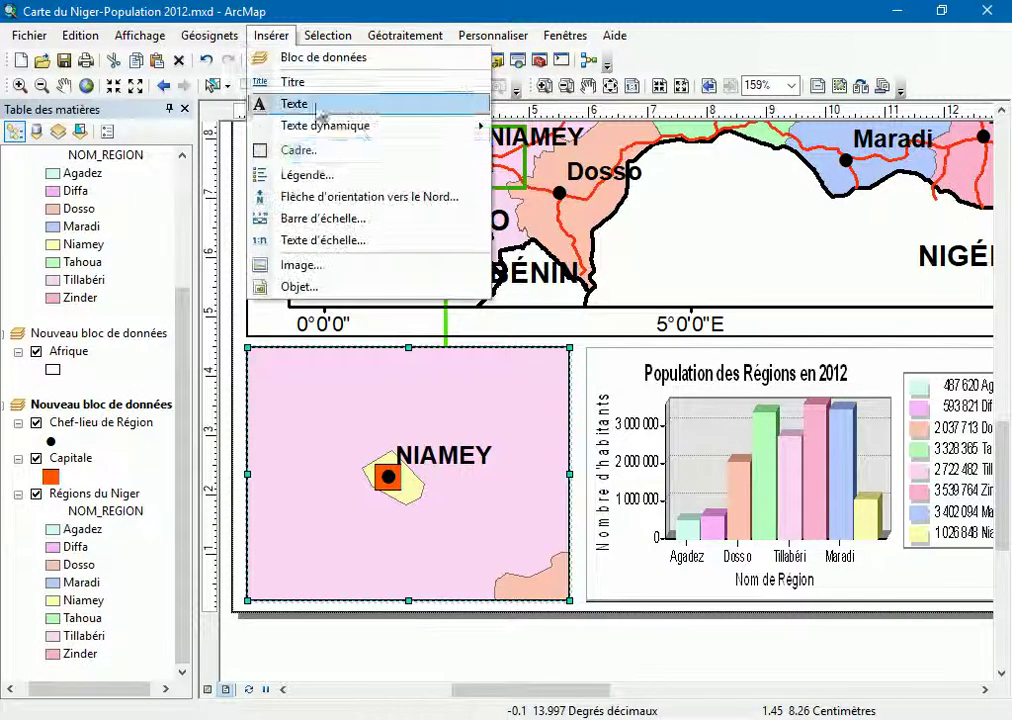
click(325, 219)
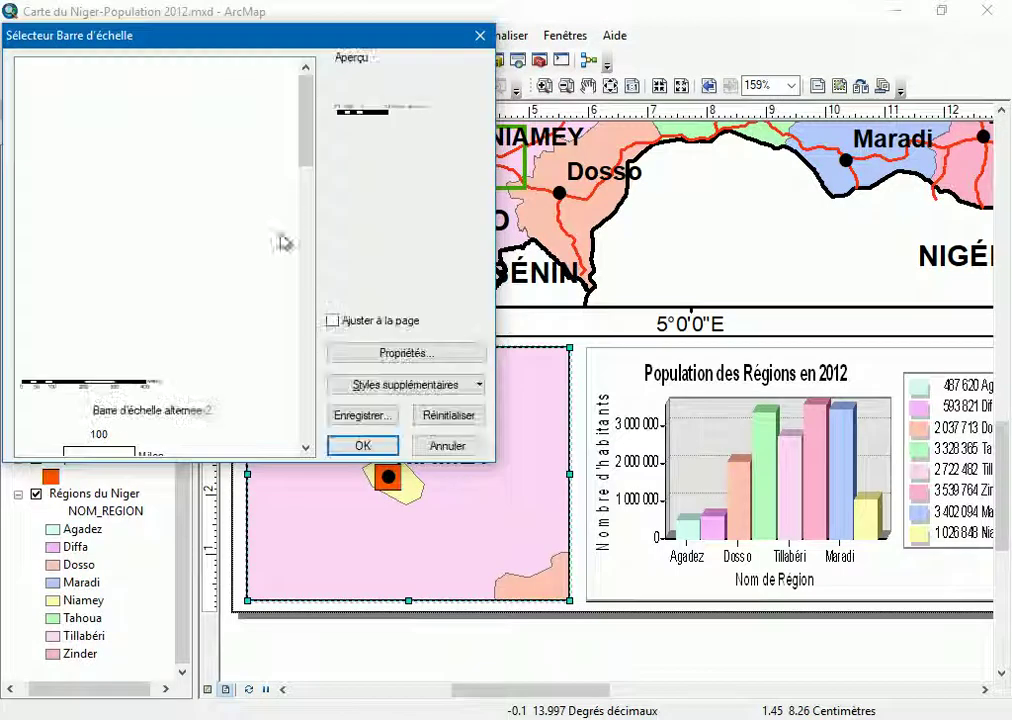
drag(294, 40, 556, 53)
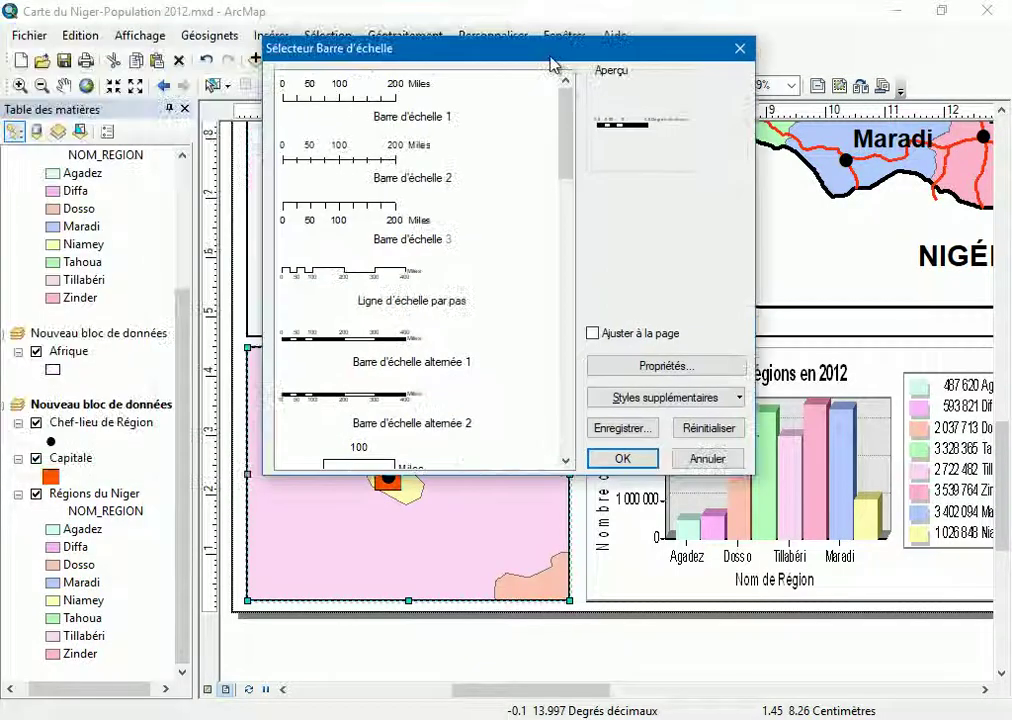
click(383, 342)
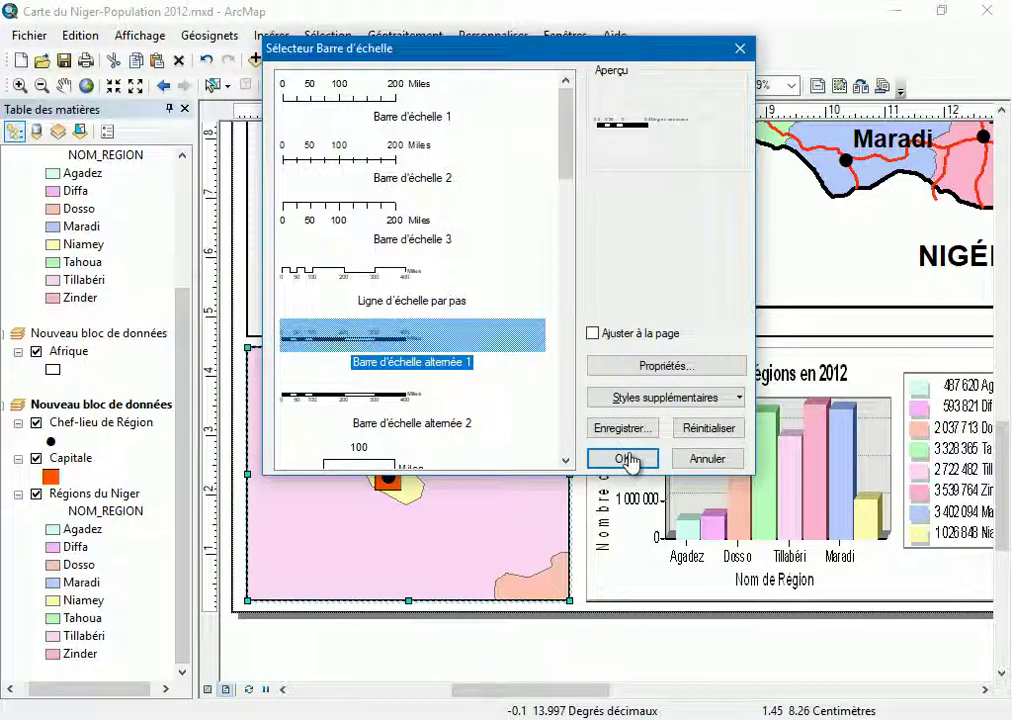
click(626, 460)
drag(626, 431, 586, 577)
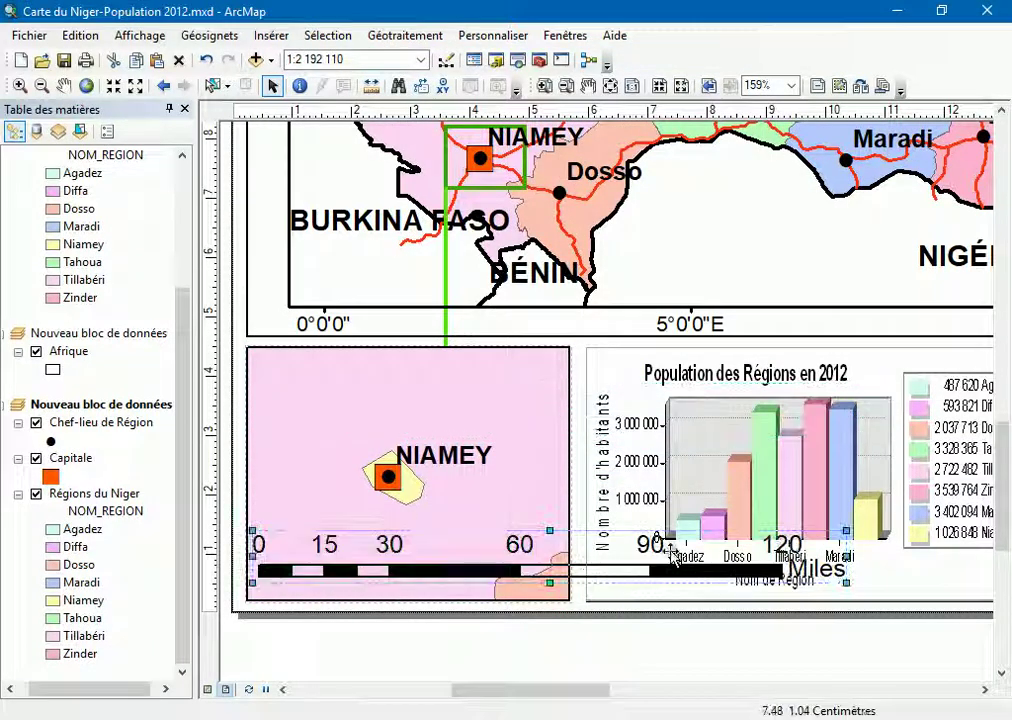
Set the Niamey scale bar to 1 division with Kilomètres as division units and the label Km
double_click(565, 547)
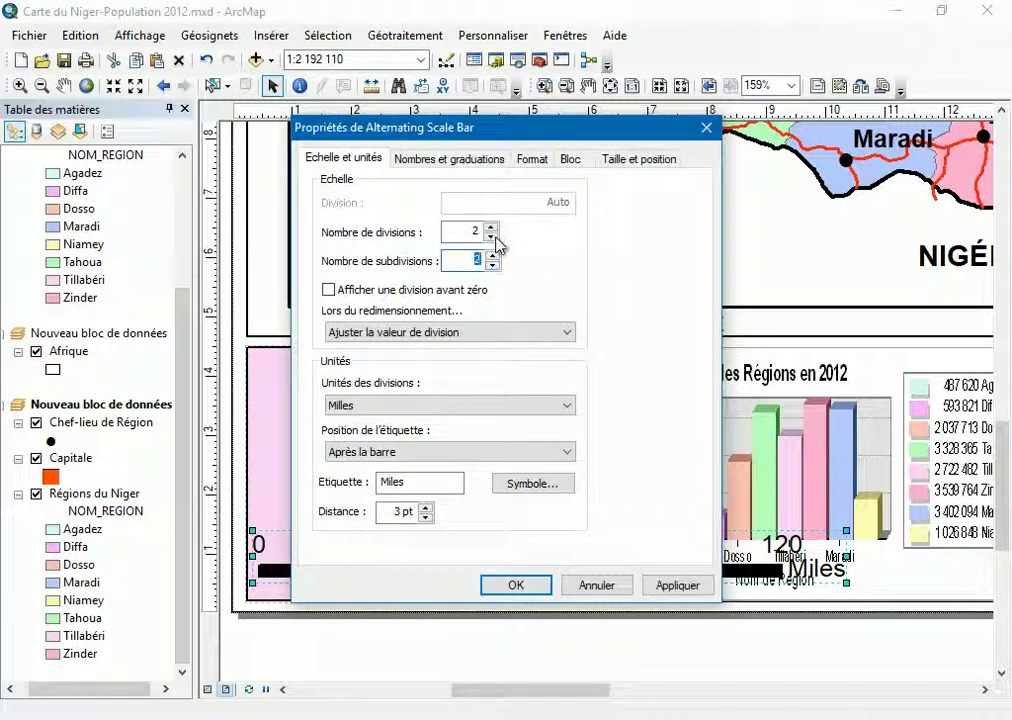
click(490, 406)
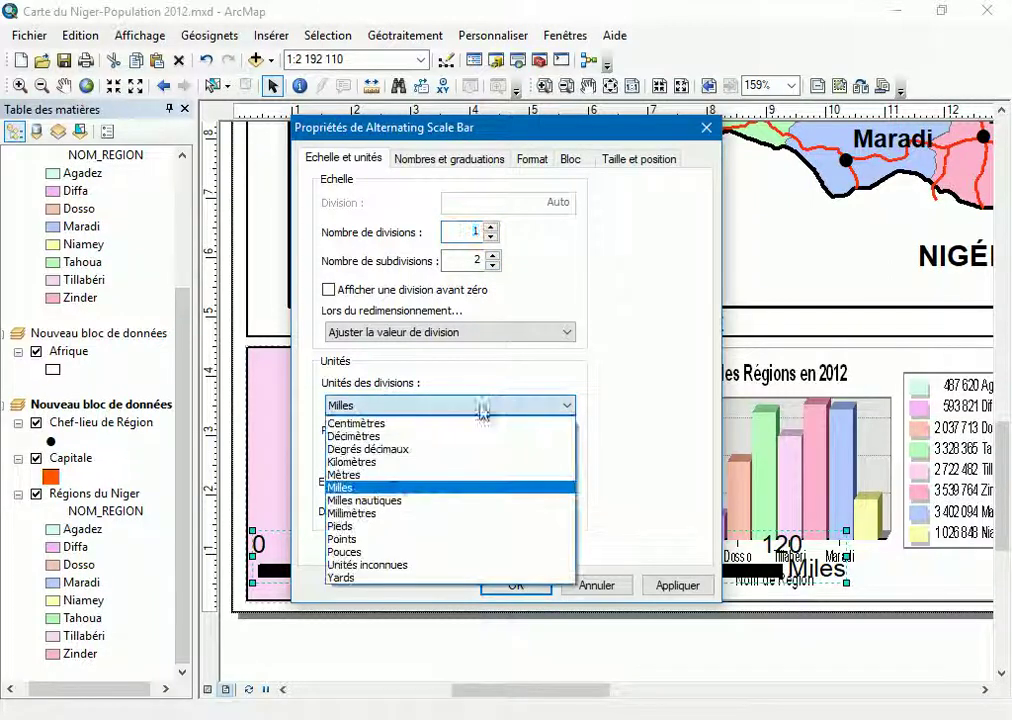
click(385, 462)
drag(444, 484, 310, 480)
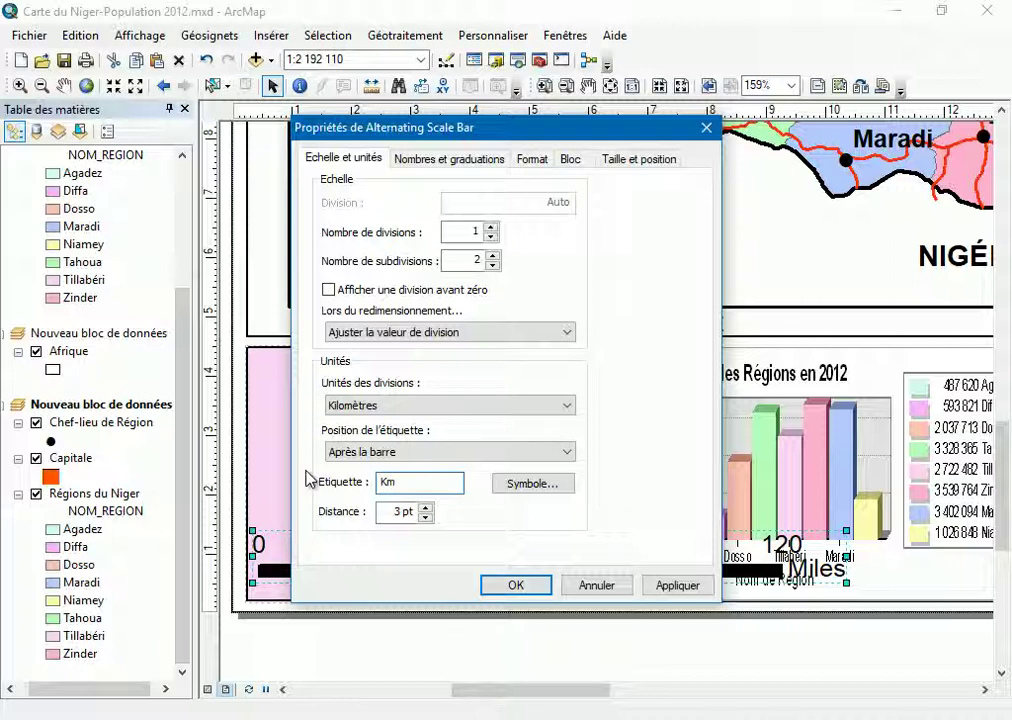
click(531, 588)
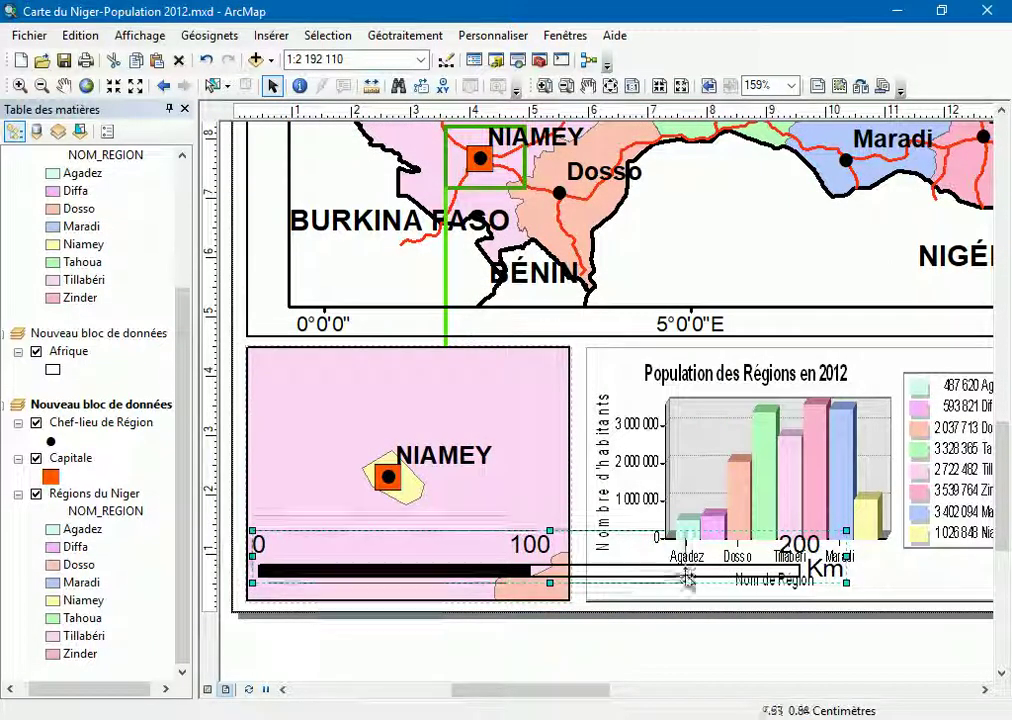
Shrink the Niamey scale bar to a 100 km length, place it along the inset's lower edge and clear the selection
drag(541, 567, 568, 558)
mouse_move(484, 562)
mouse_down()
mouse_move(468, 556)
mouse_move(490, 575)
mouse_up()
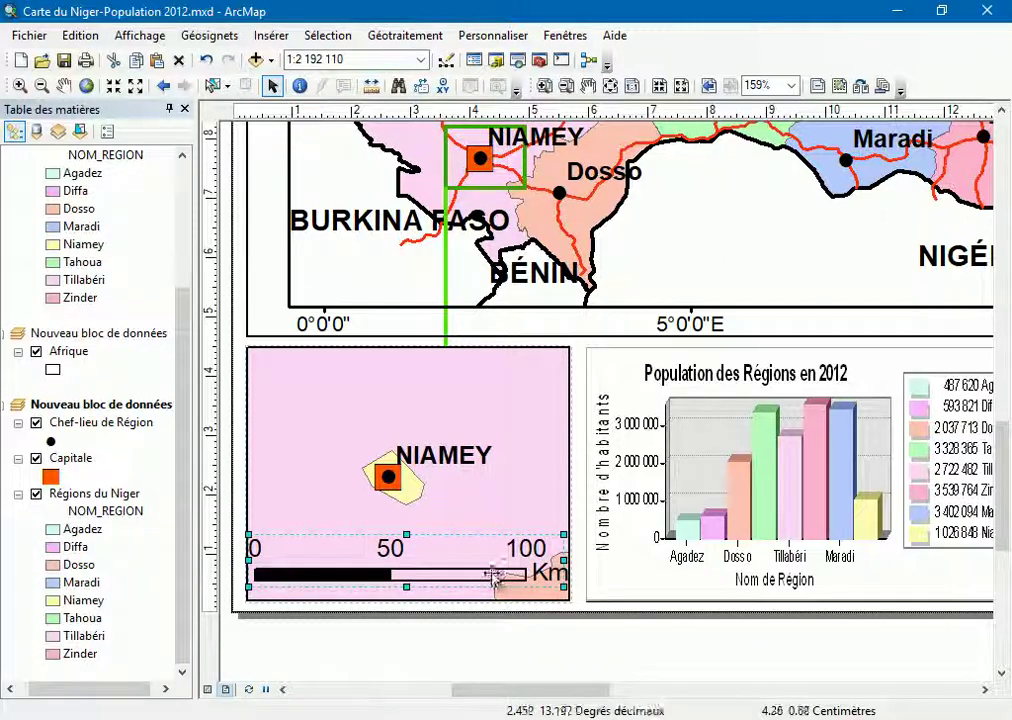
click(583, 651)
Widen the Niamey inset slightly towards the population diagram so it encloses the scale bar's Km label, and clear the selection
click(569, 479)
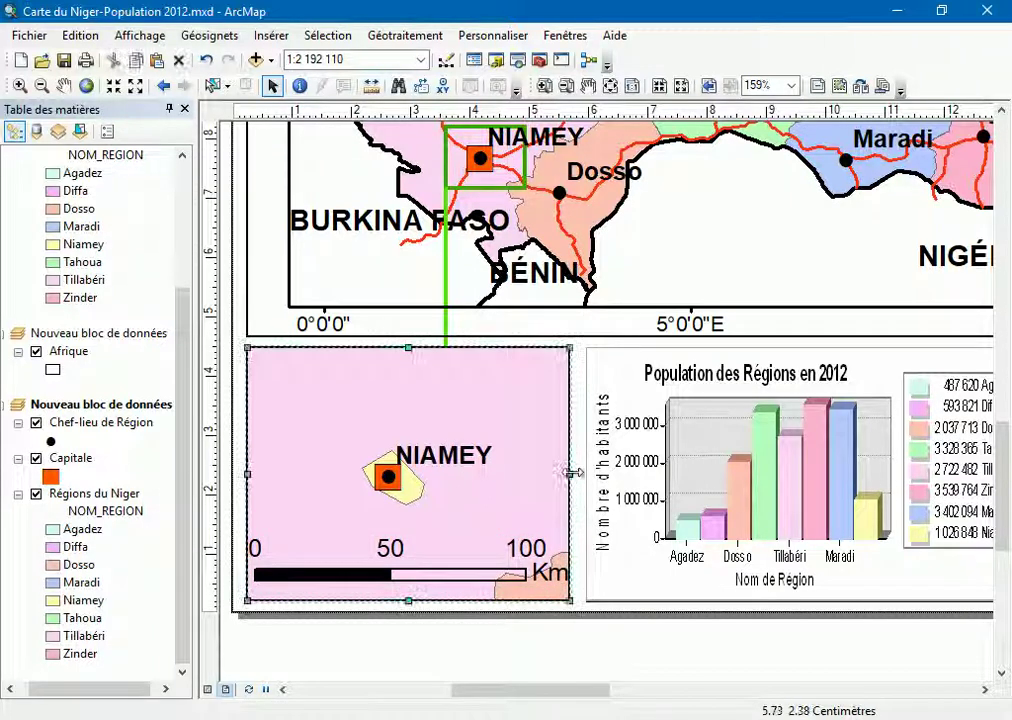
drag(569, 474, 578, 576)
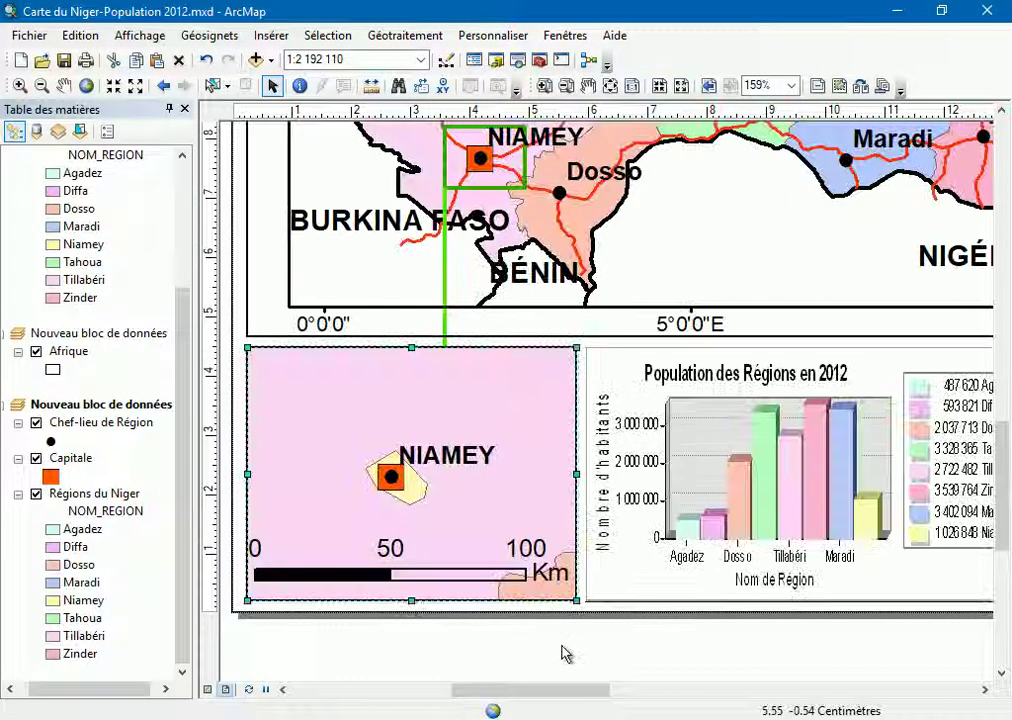
click(462, 654)
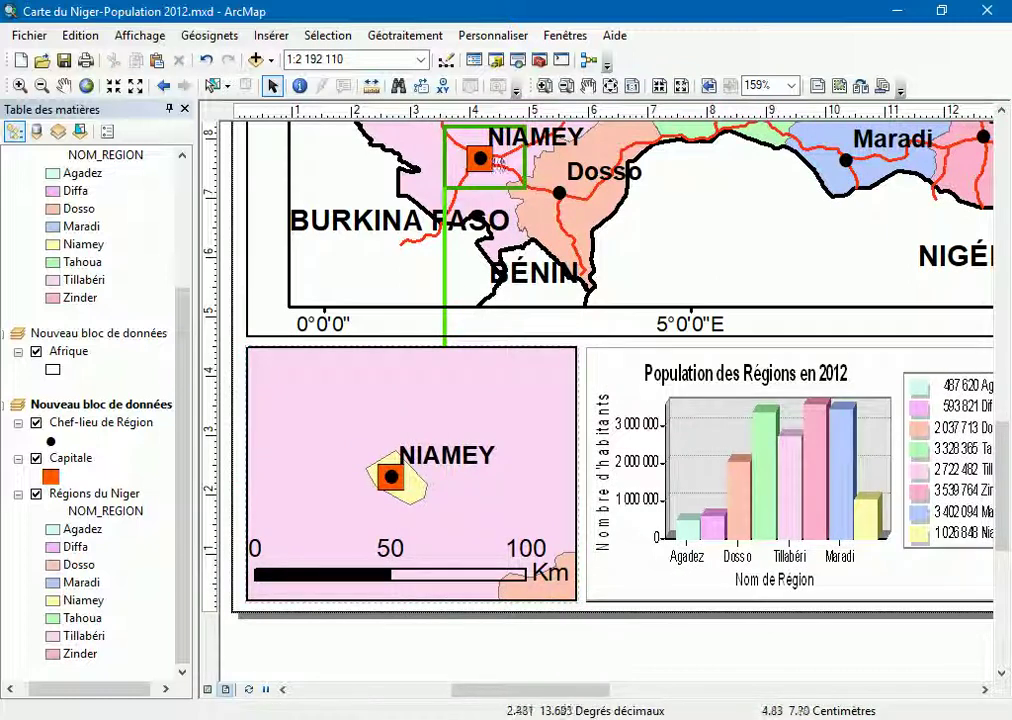
Export the whole map layout to the FORMATION SIG folder as Carte du Niger-Population 2012.pdf at 300 ppp
click(609, 86)
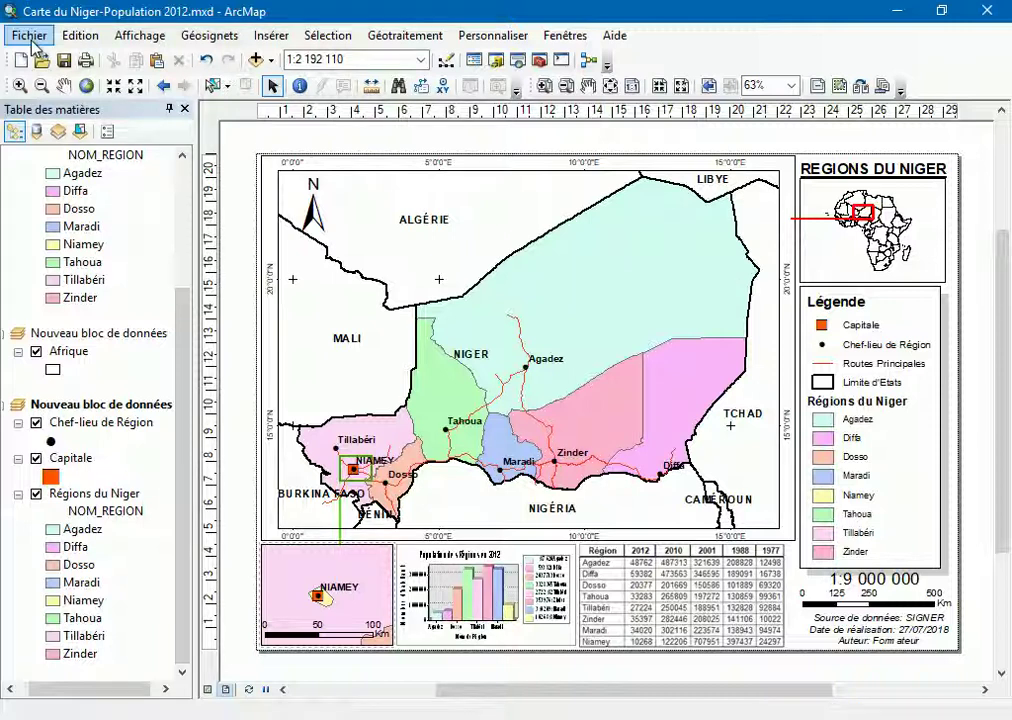
click(32, 40)
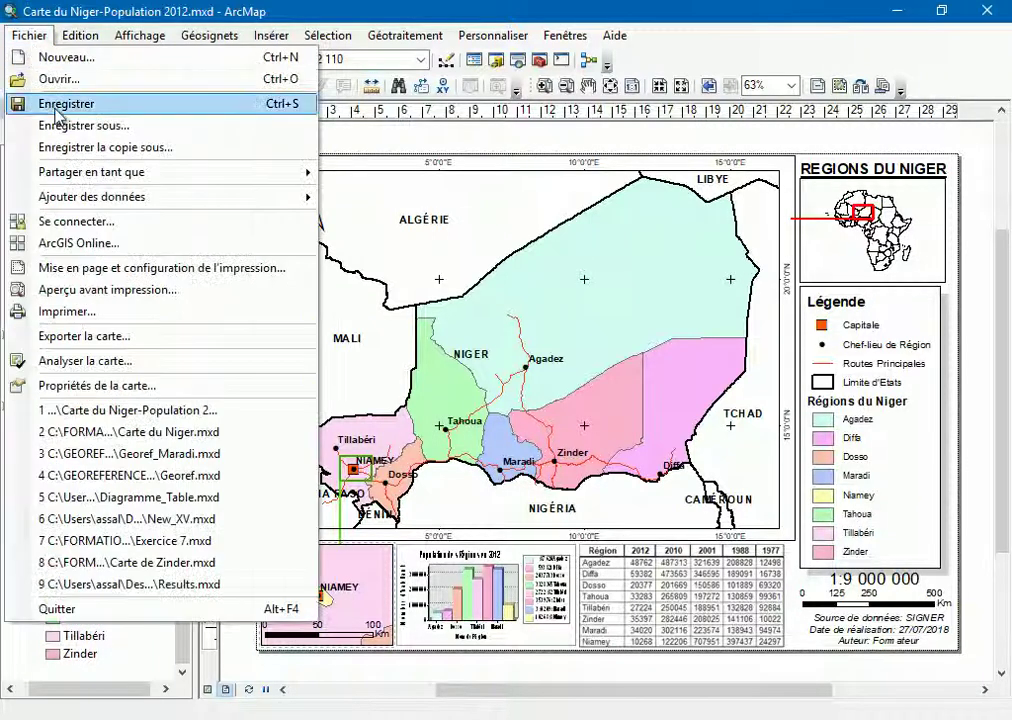
click(95, 336)
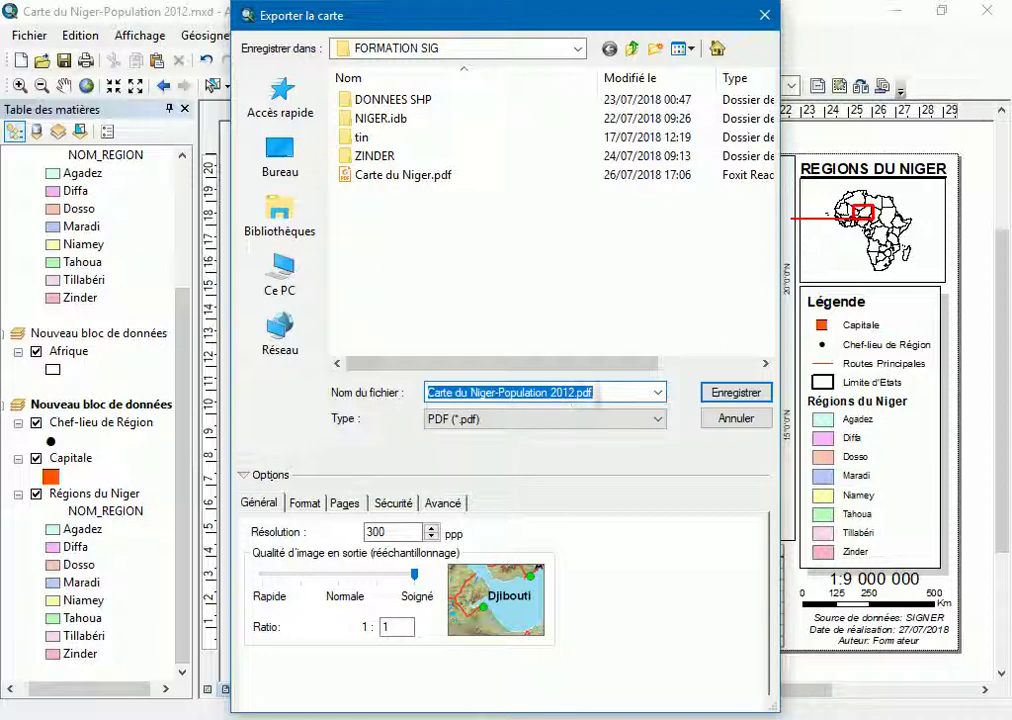
click(736, 392)
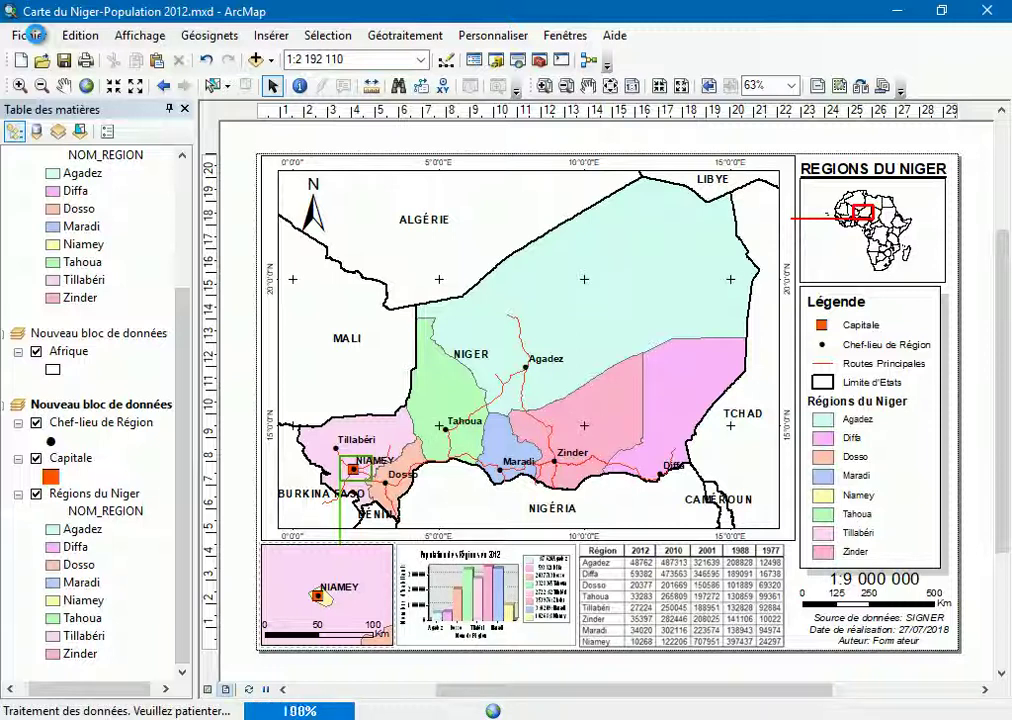
Export the map layout a second time in JPEG format to the FORMATION SIG folder
click(35, 35)
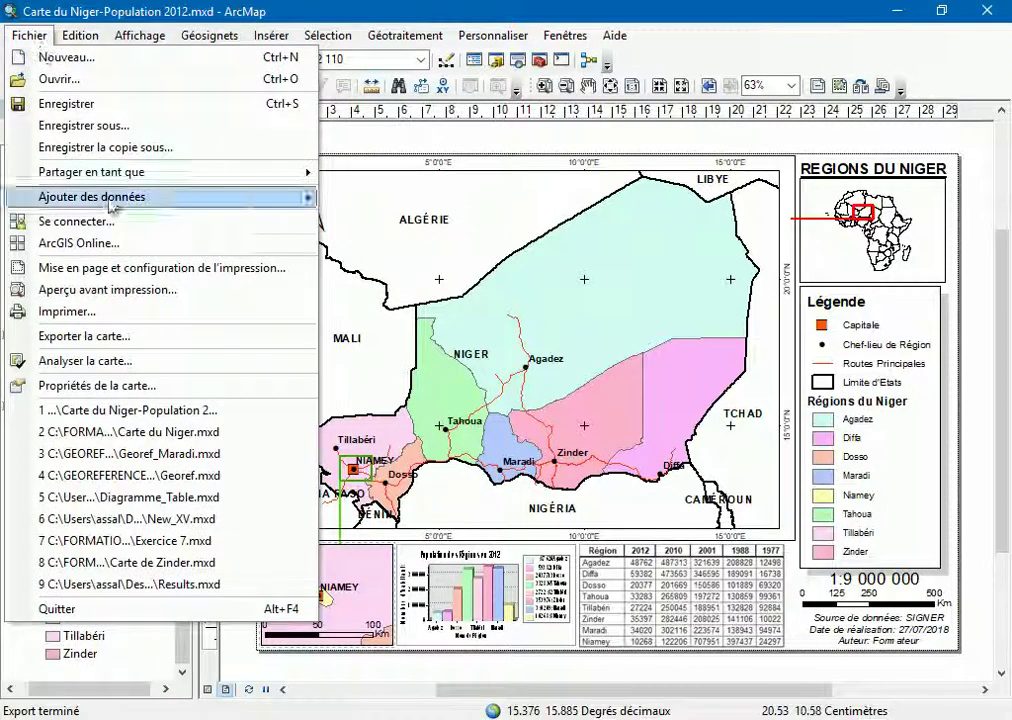
click(119, 364)
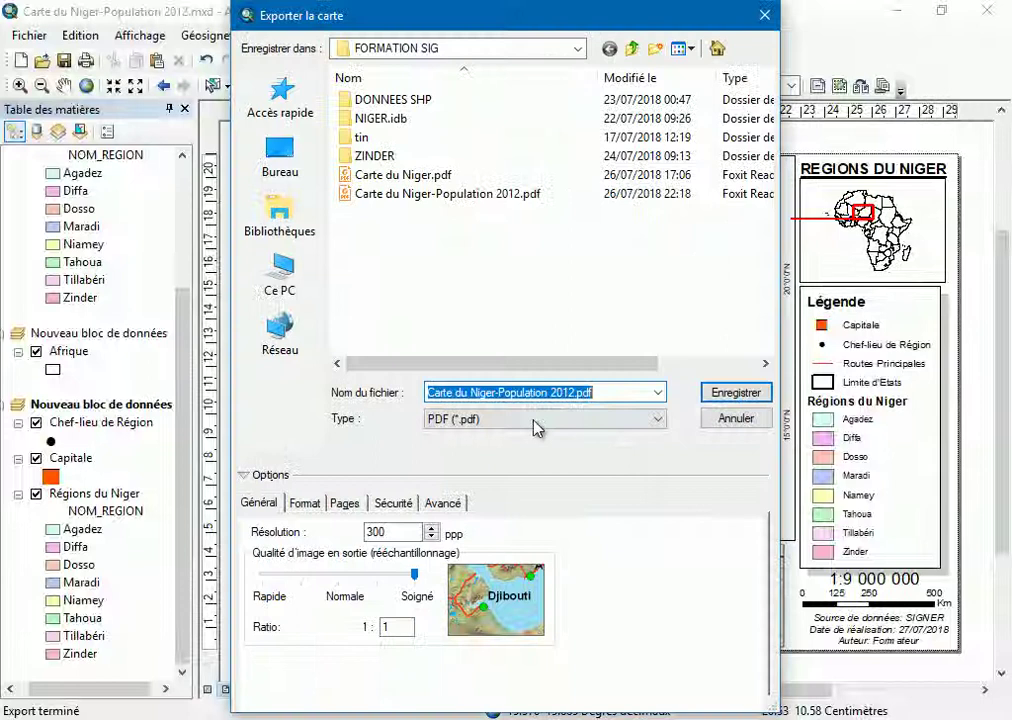
click(535, 421)
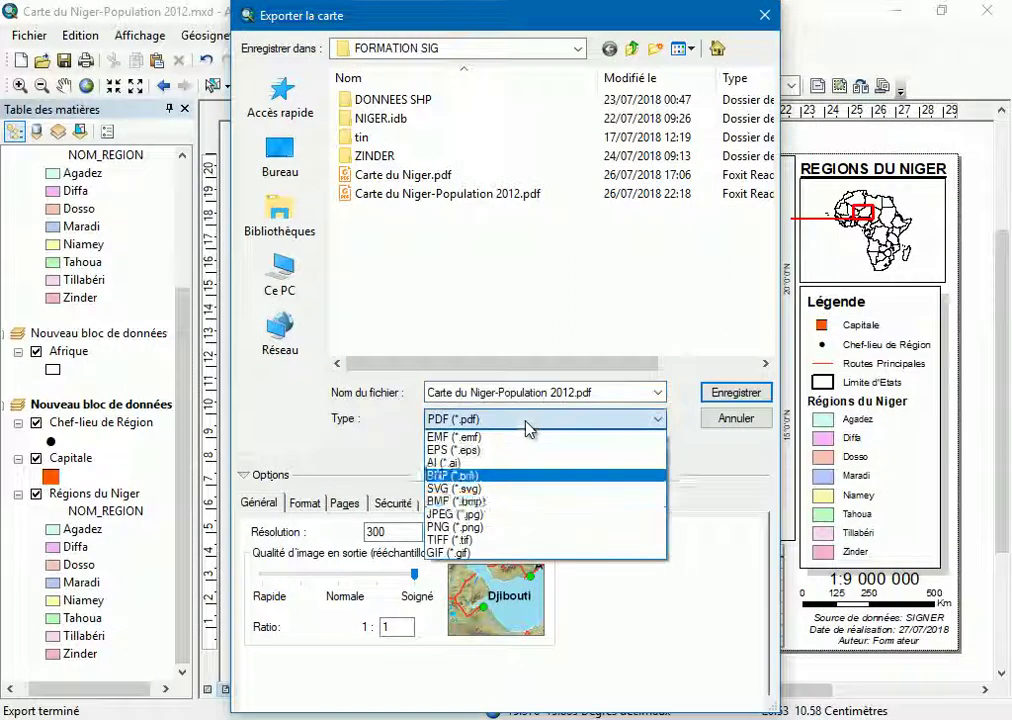
click(455, 514)
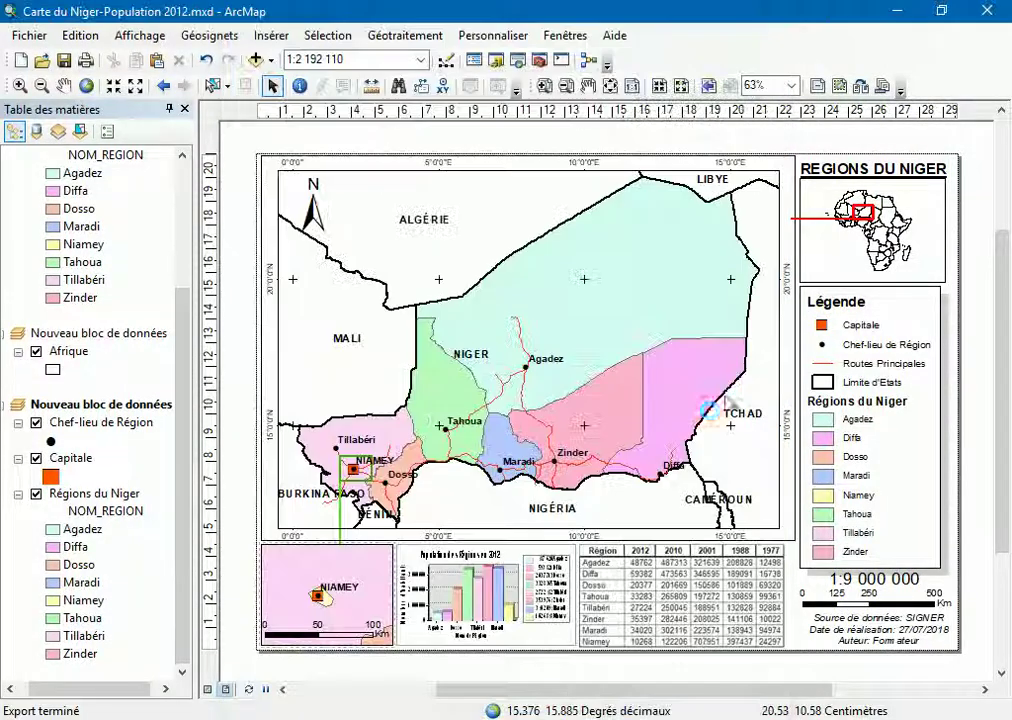
click(735, 392)
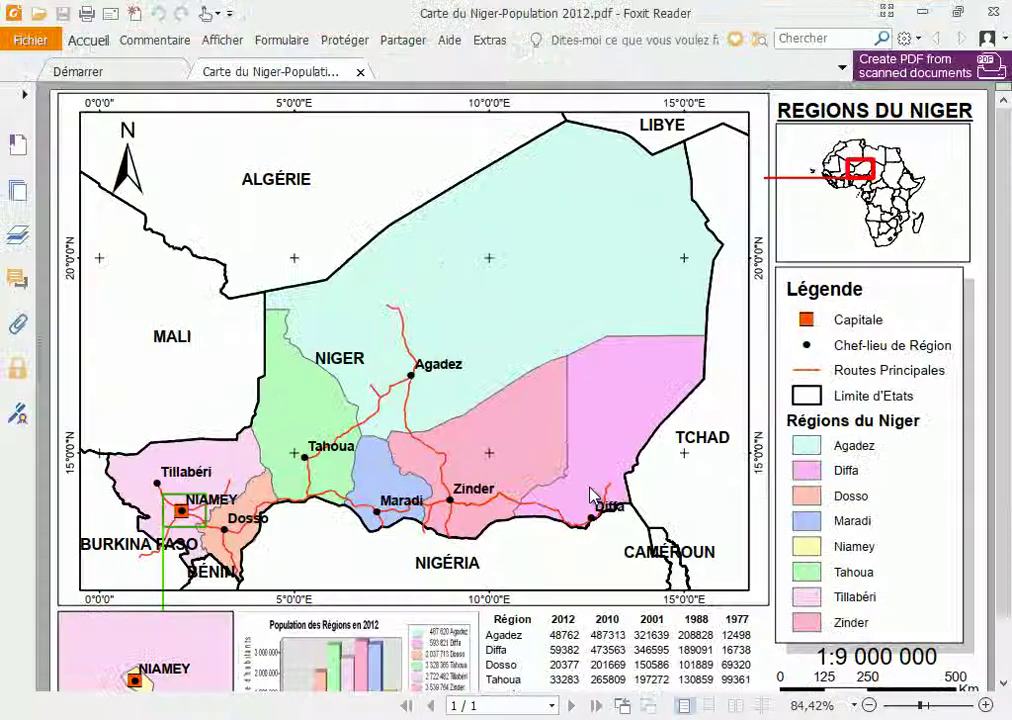
Examine the exported PDF in Foxit Reader, checking the main map, Niamey inset, population diagram and population table up close and as a whole page
drag(1006, 431, 1006, 486)
drag(648, 393, 441, 449)
scroll(585, 441, down, 1)
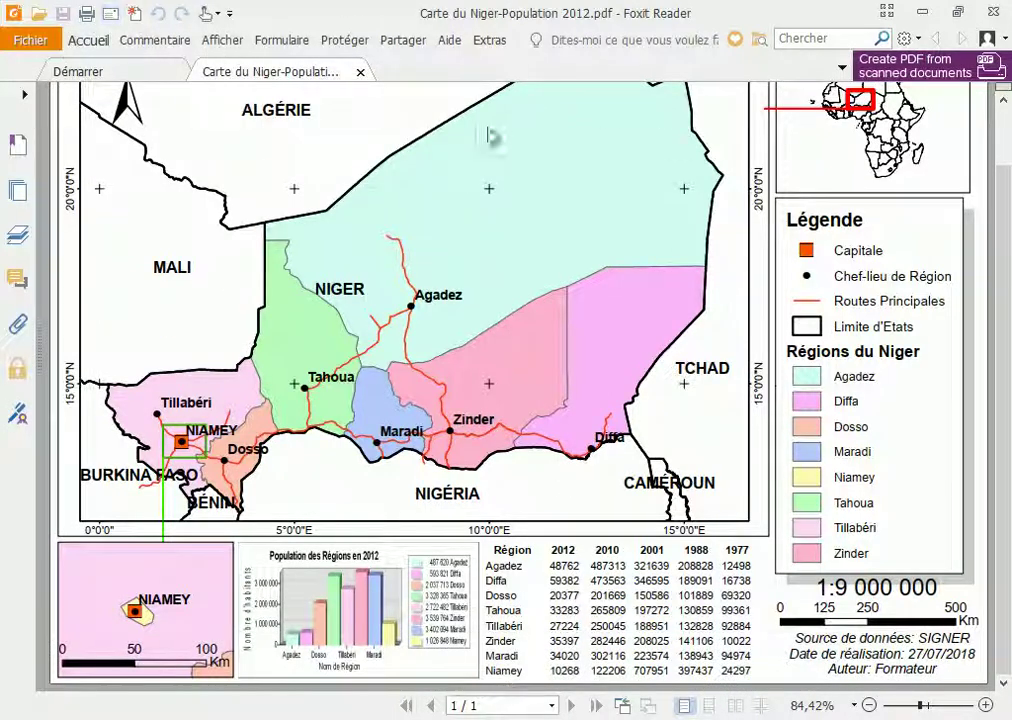
scroll(386, 592, up, 5)
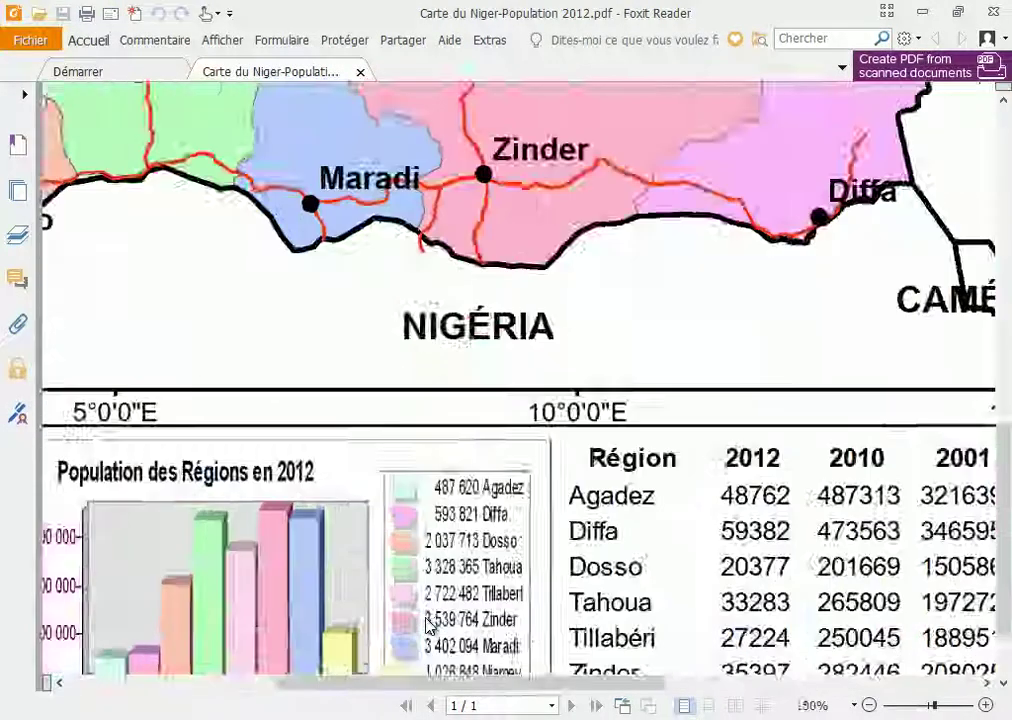
click(88, 40)
click(24, 70)
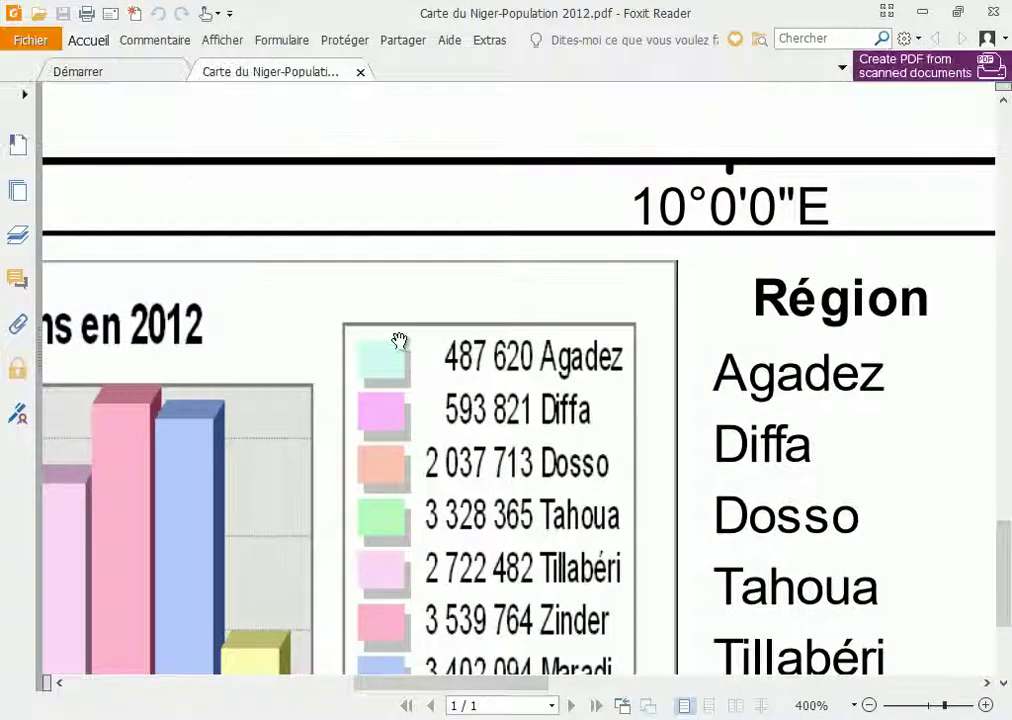
drag(570, 488, 735, 428)
drag(495, 459, 565, 373)
ctrl+scroll(537, 478, down, 3)
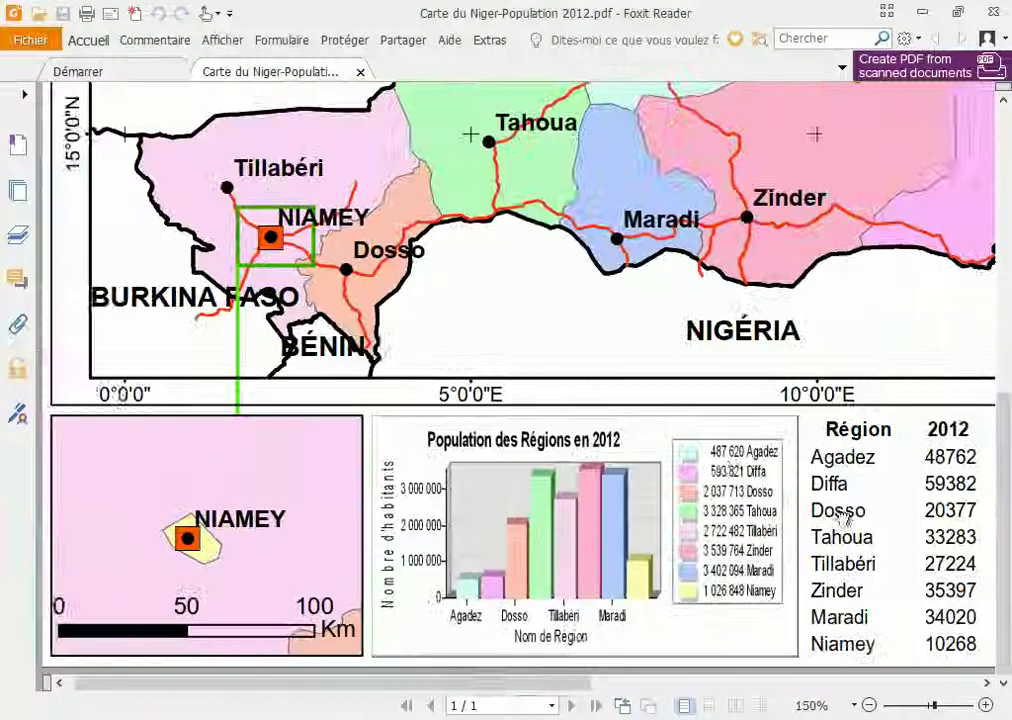
scroll(530, 500, right, 5)
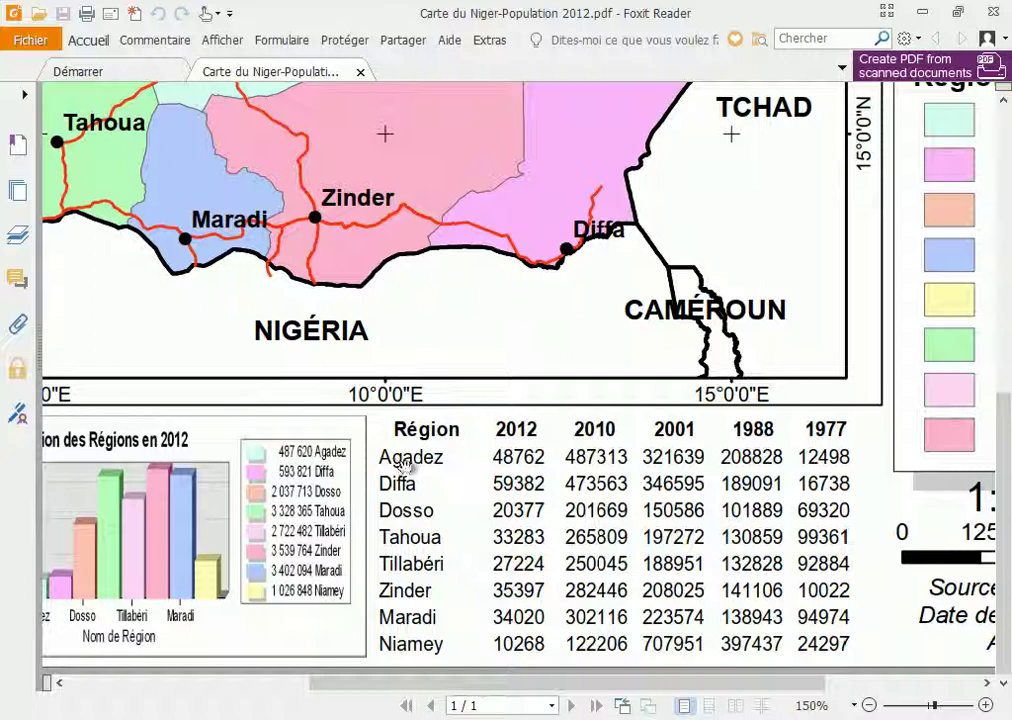
scroll(430, 557, left, 5)
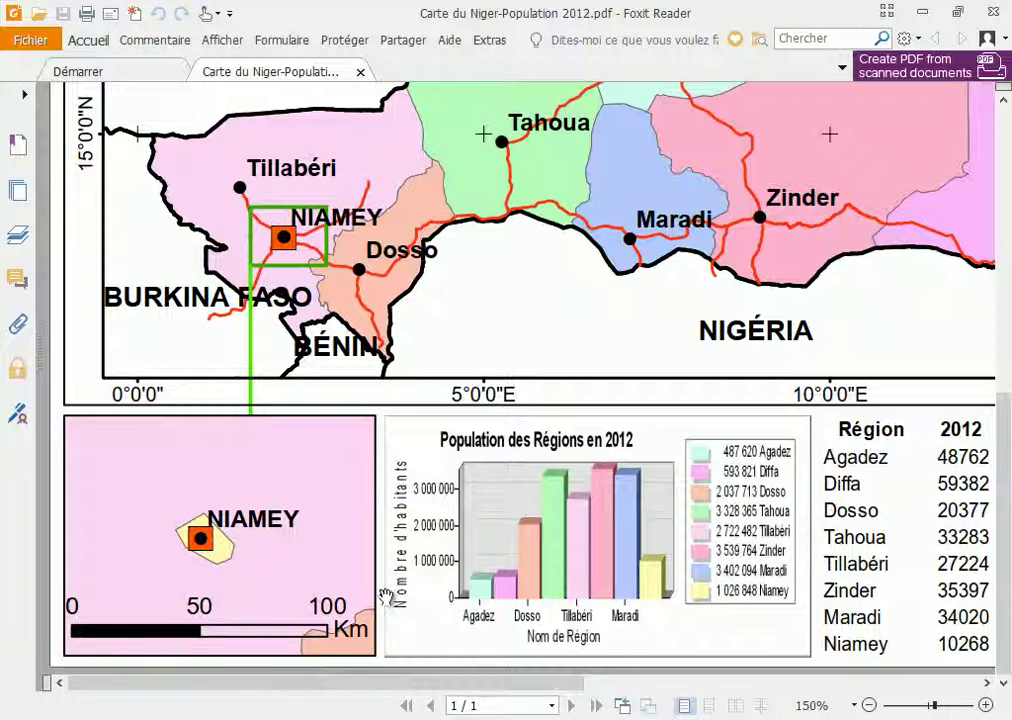
ctrl+scroll(429, 545, down, 1)
ctrl+scroll(429, 545, down, 1)
scroll(397, 376, up, 3)
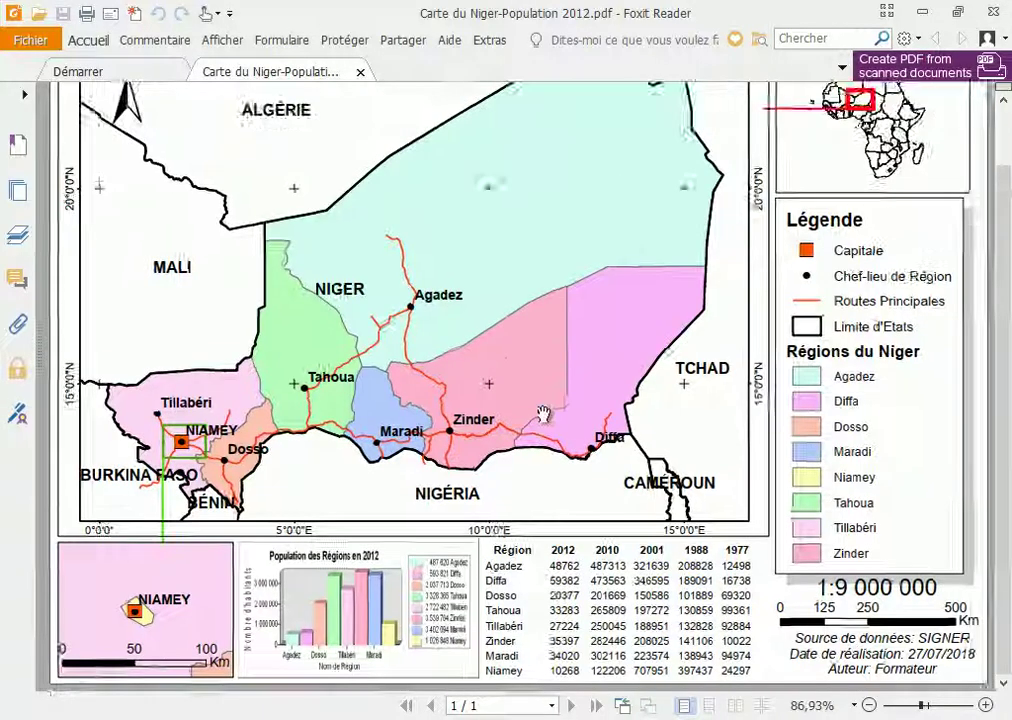
ctrl+scroll(425, 330, down, 1)
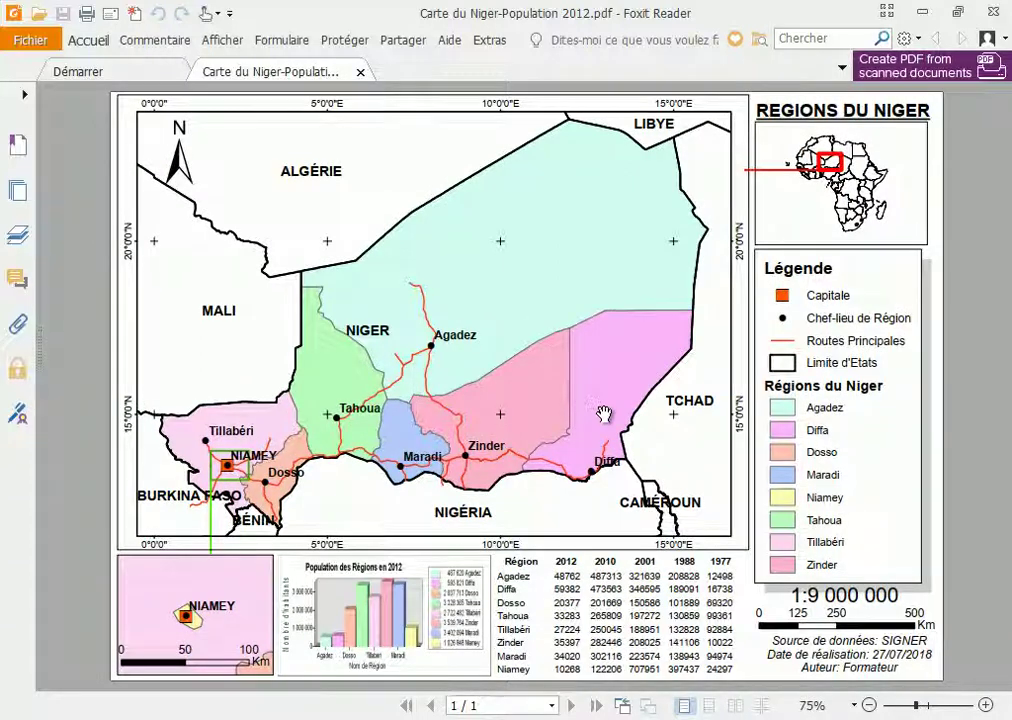